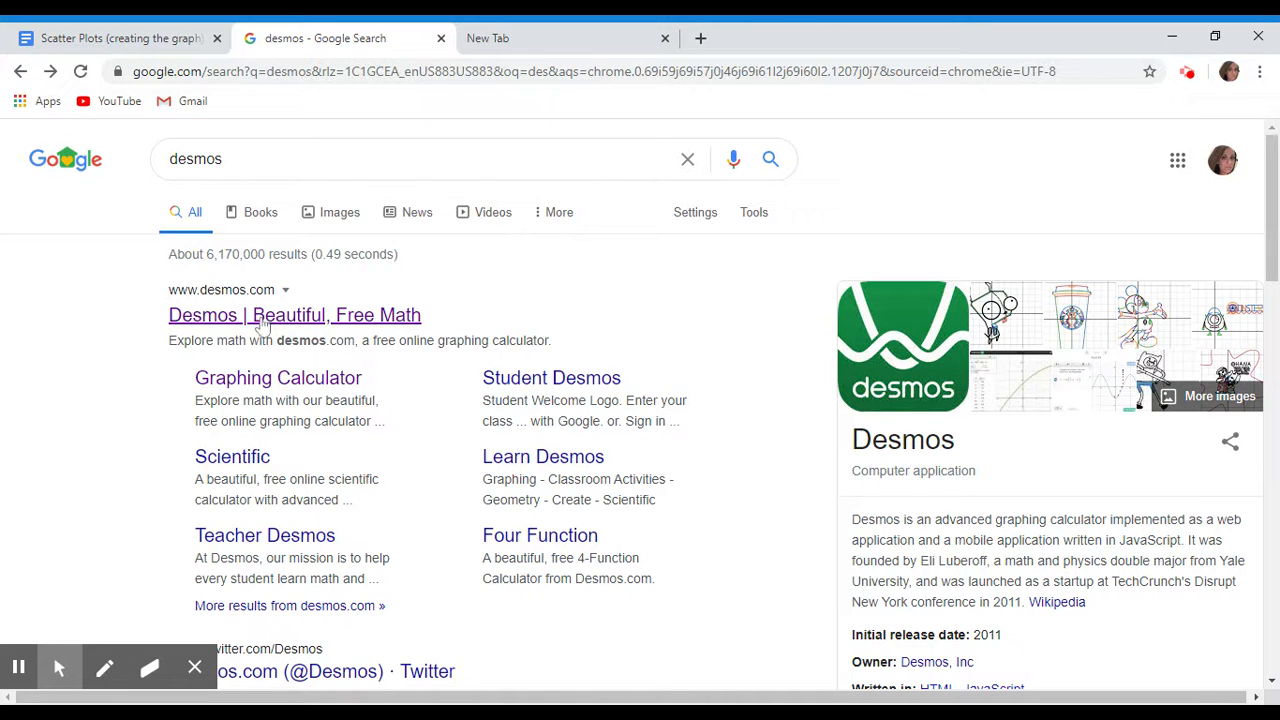
- Open the Desmos website from the search results and launch its graphing calculator
left_click(258, 320)
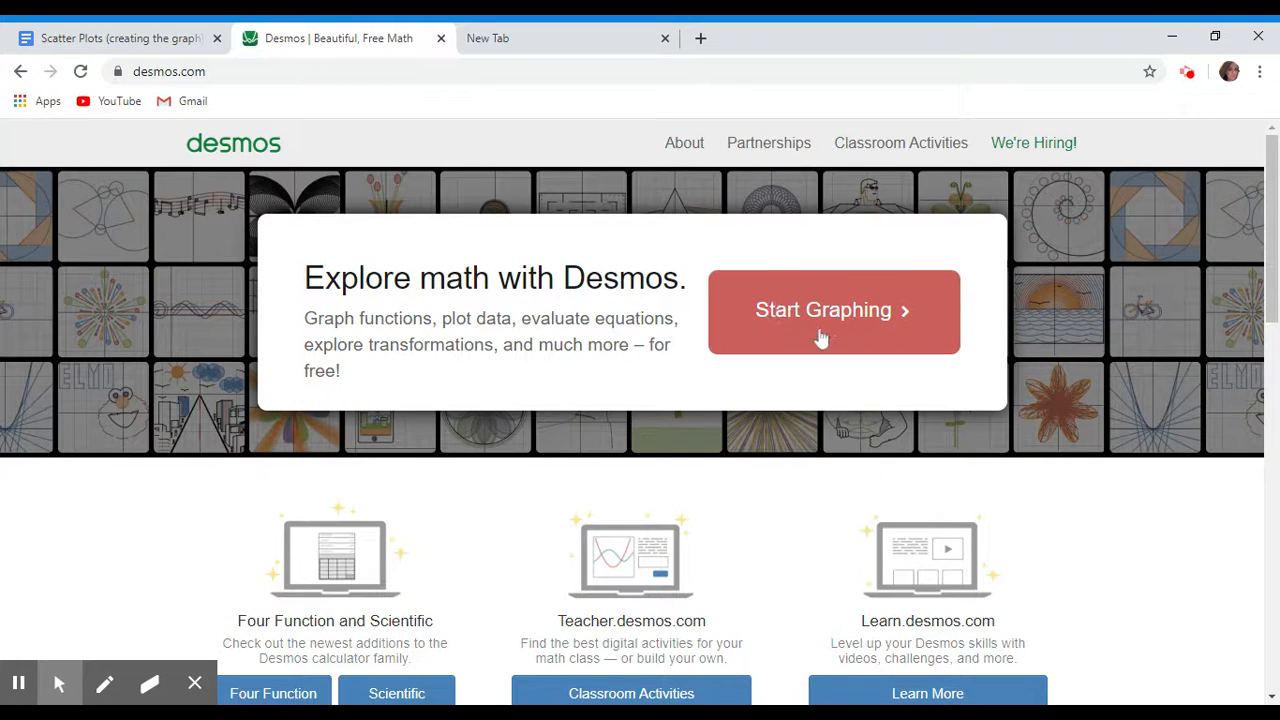
left_click(858, 287)
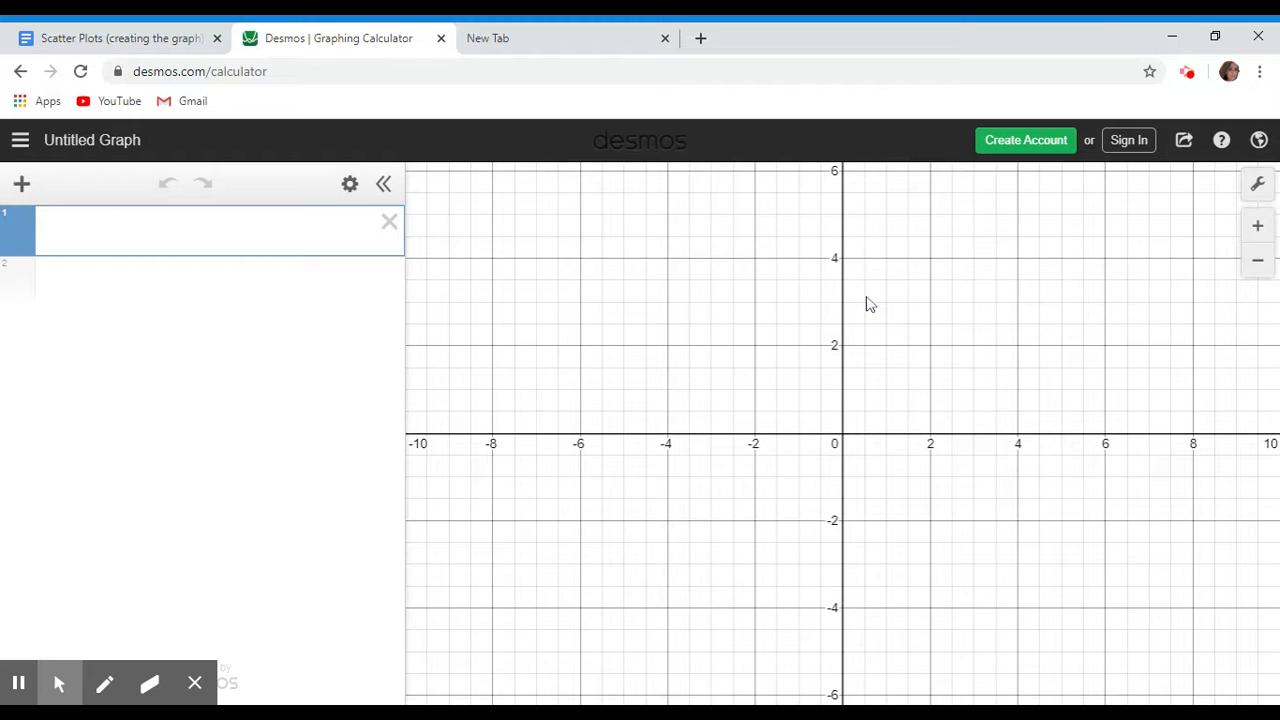
- Create a Desmos account by accepting the data consent and terms of service, signing in with Google, and check the account details
left_click(1007, 148)
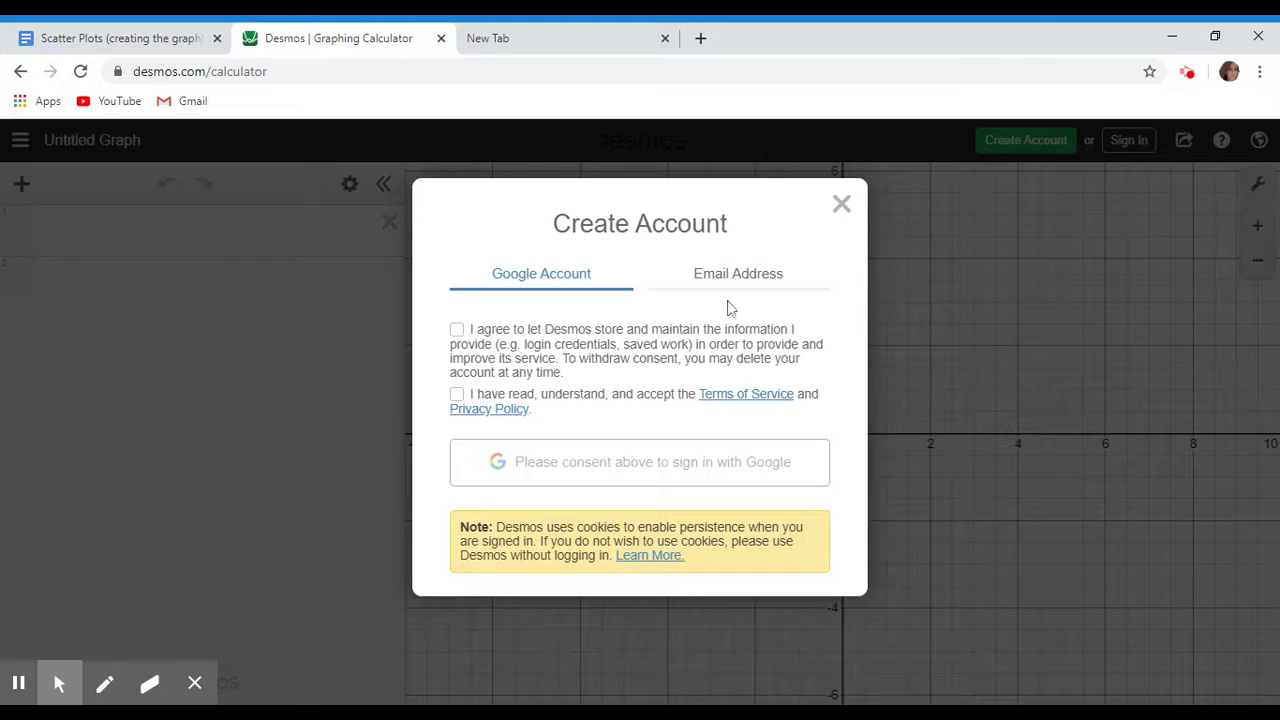
left_click(461, 332)
left_click(456, 398)
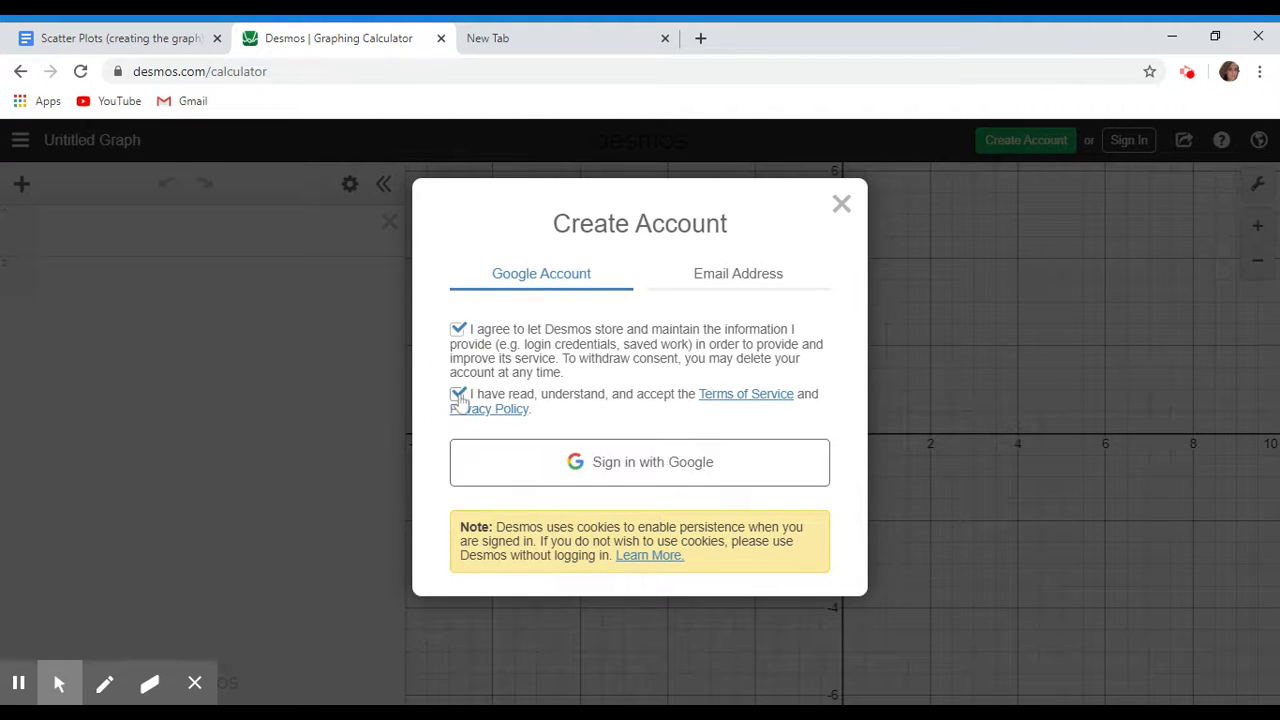
left_click(587, 463)
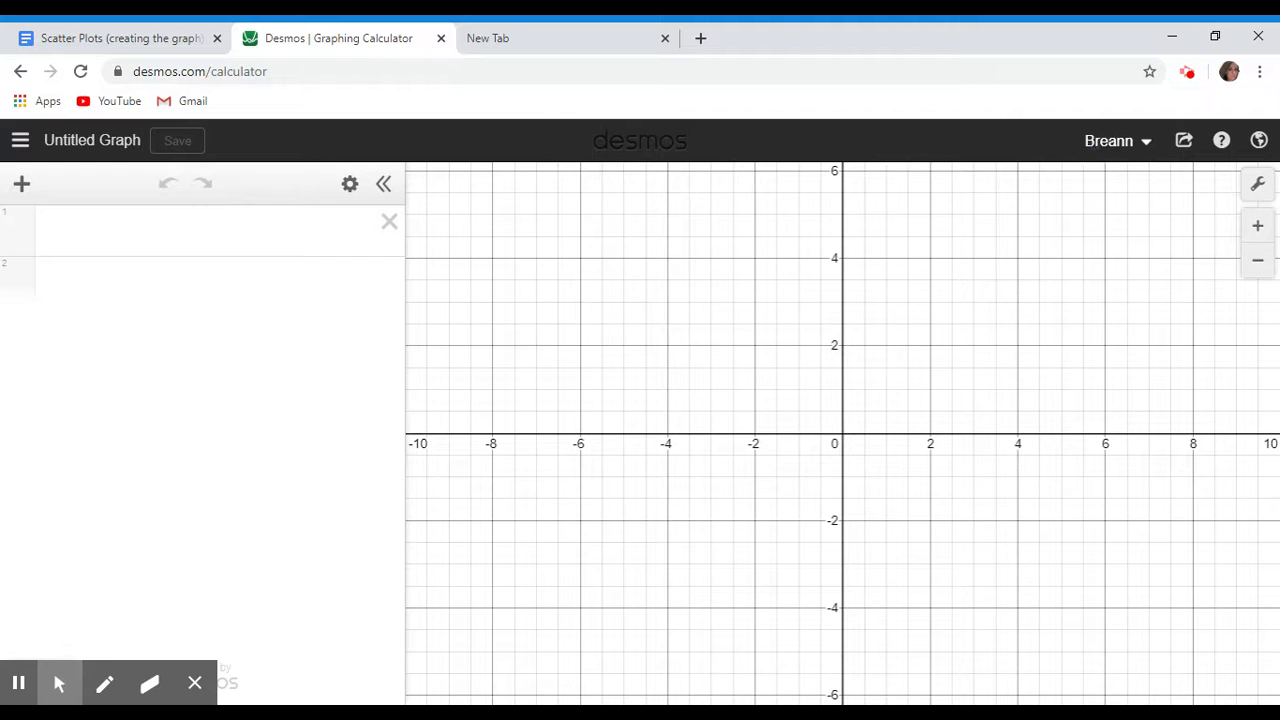
left_click(1093, 145)
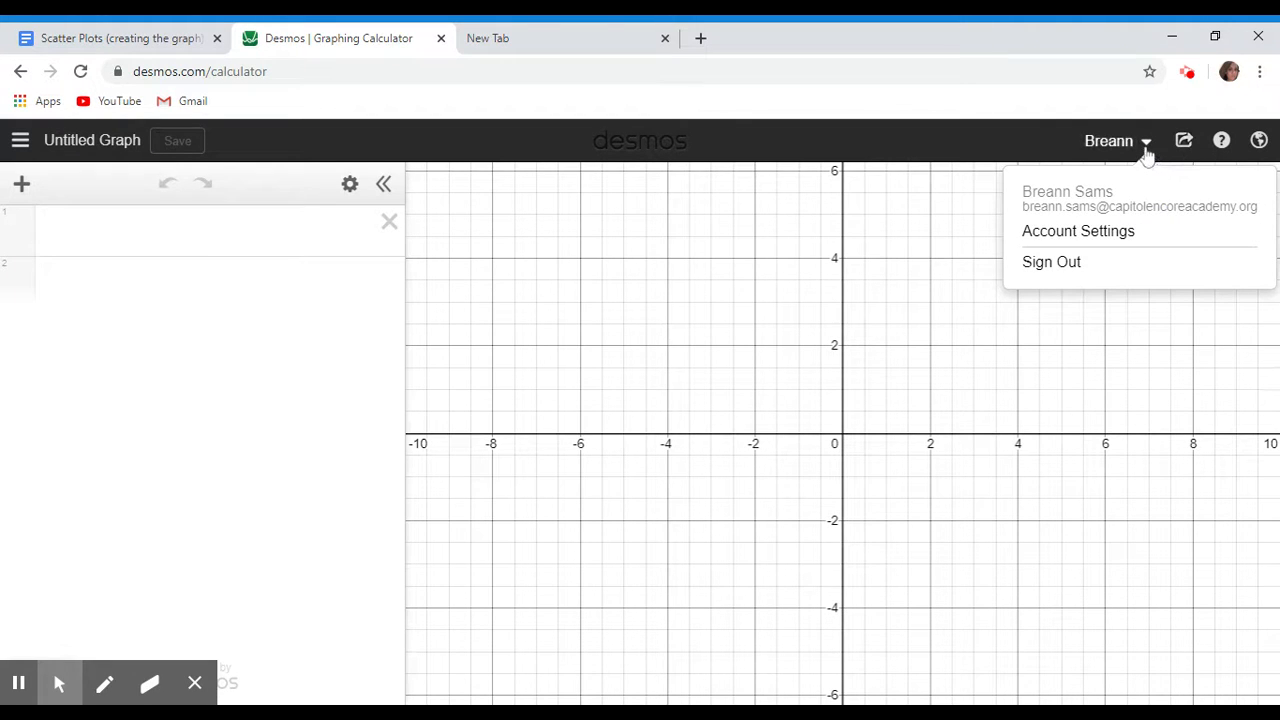
left_click(1146, 145)
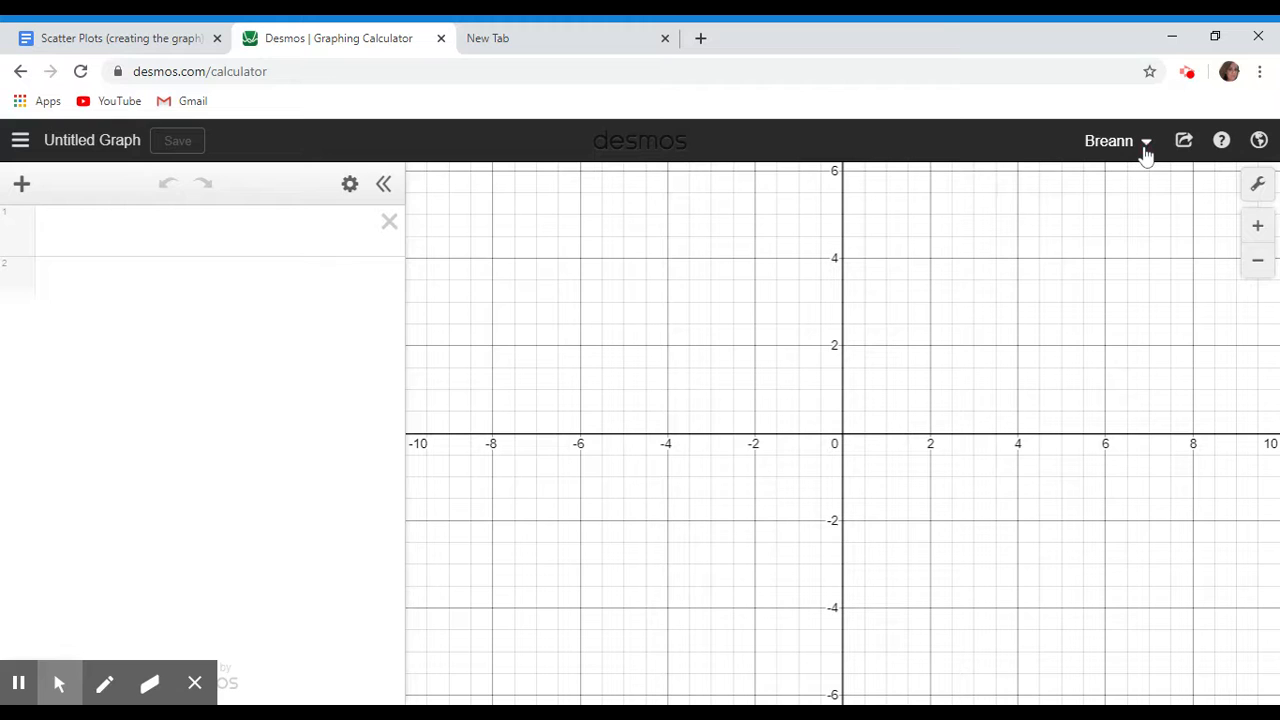
- Look up the first Math/Science pair in the Google Docs worksheet and plot (64, 68) in Desmos within the visible graph area
left_click(95, 47)
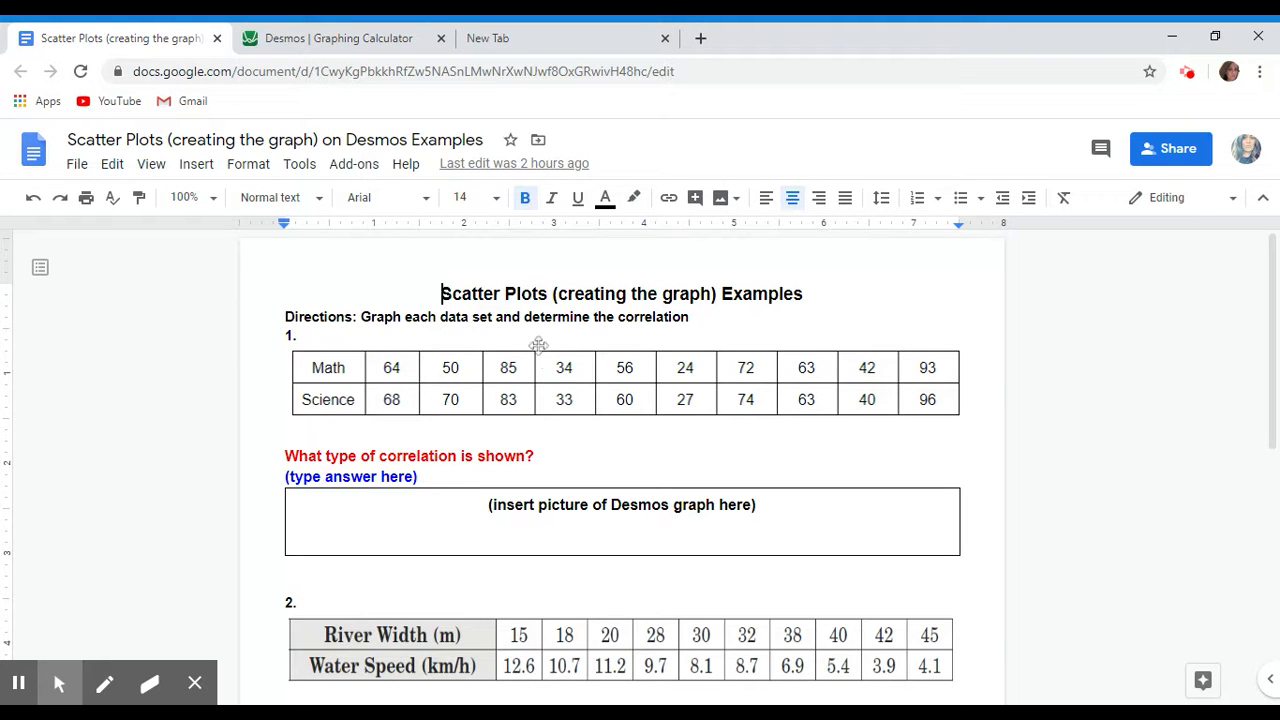
left_click(319, 40)
left_click(88, 230)
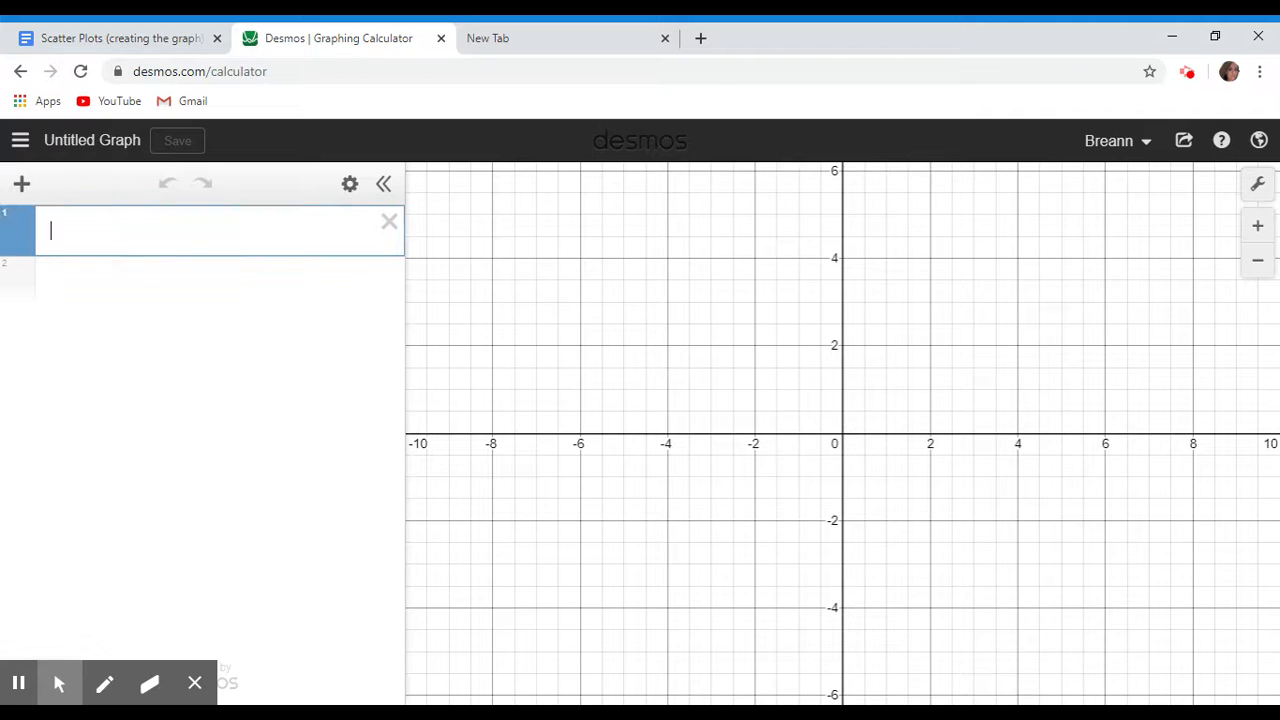
type("(64")
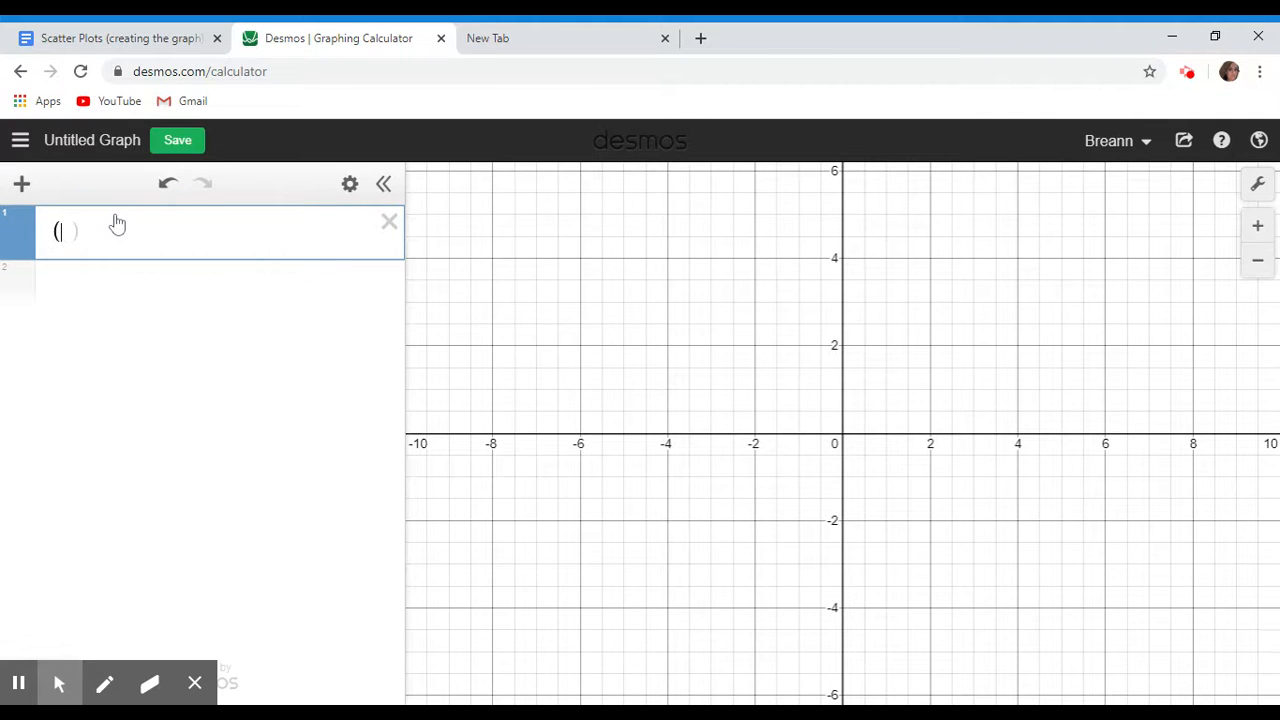
type(", 68)")
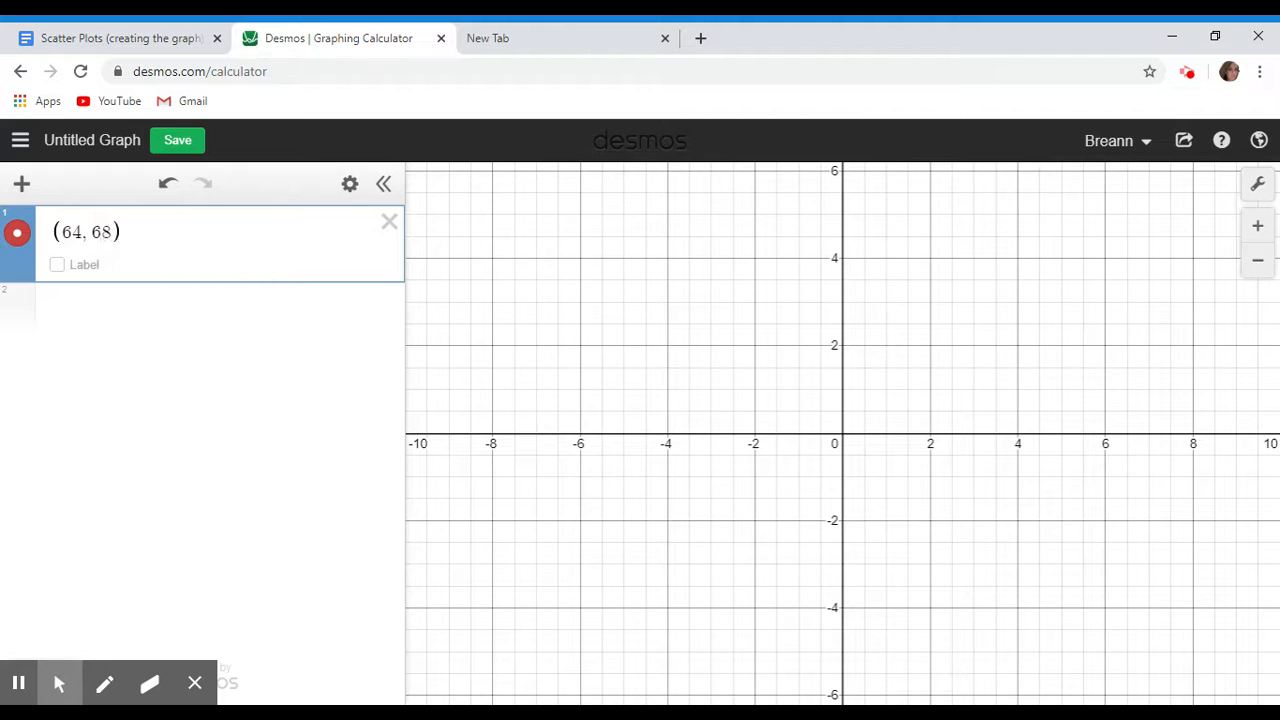
key("Return")
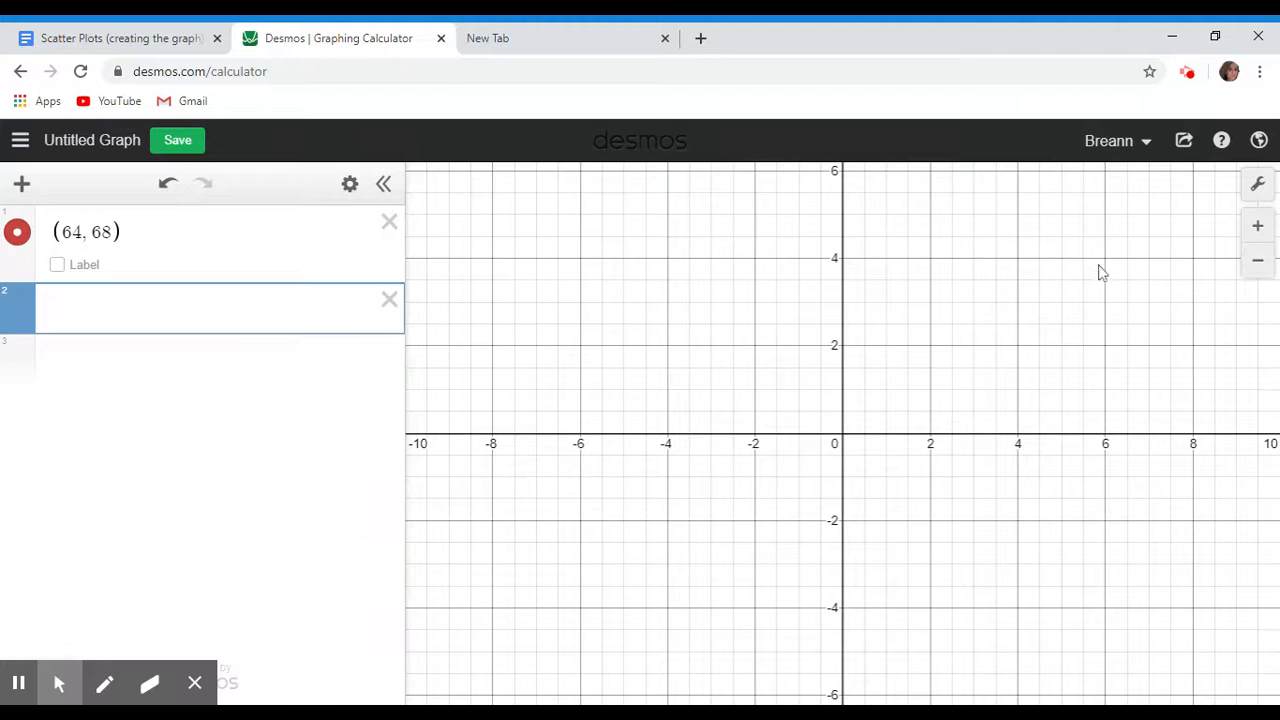
left_click(1259, 263)
left_click(1261, 266)
left_click(1259, 263)
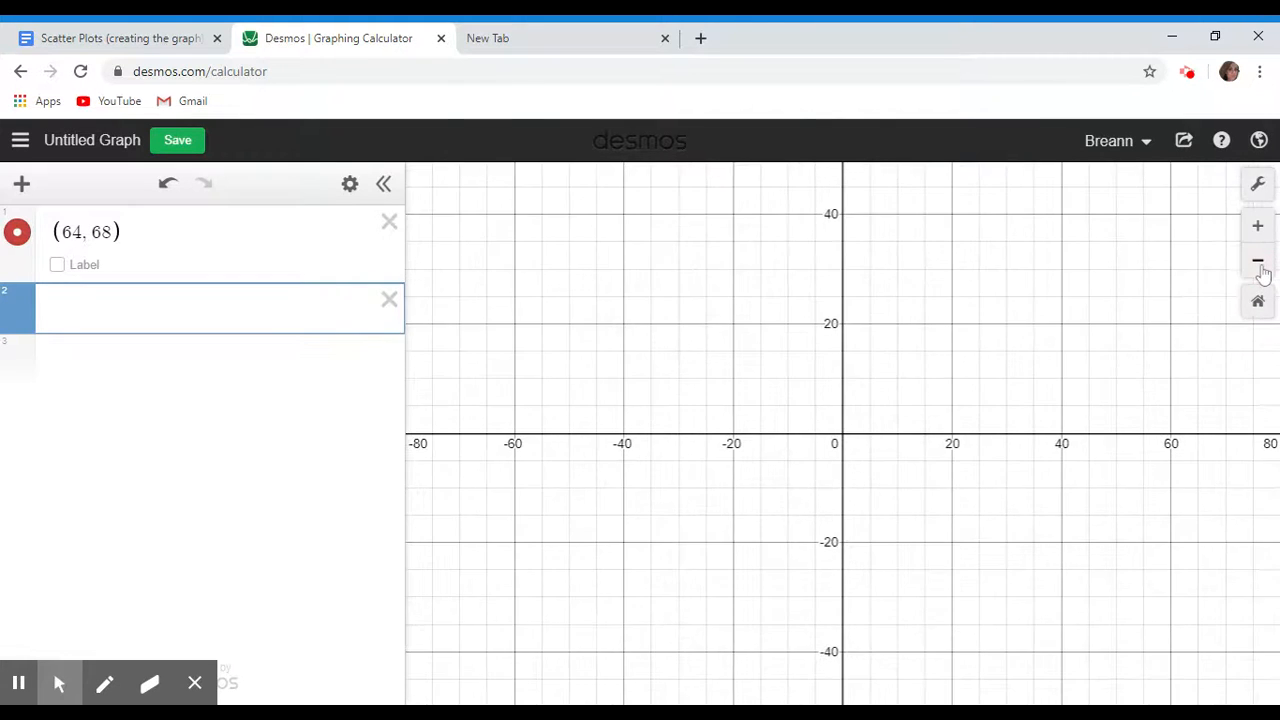
left_click(1259, 263)
left_click(1259, 263)
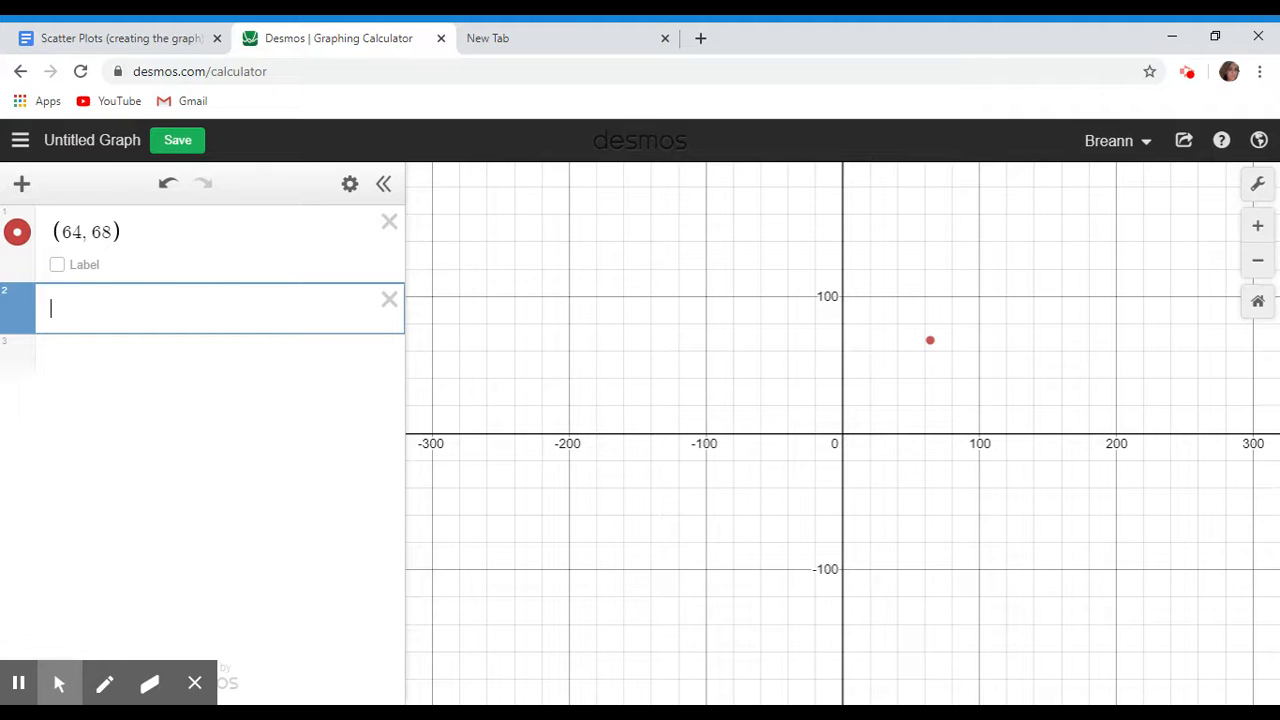
- Check the second Math/Science pair in the worksheet and add it in Desmos as the point (50, 70)
left_click(157, 44)
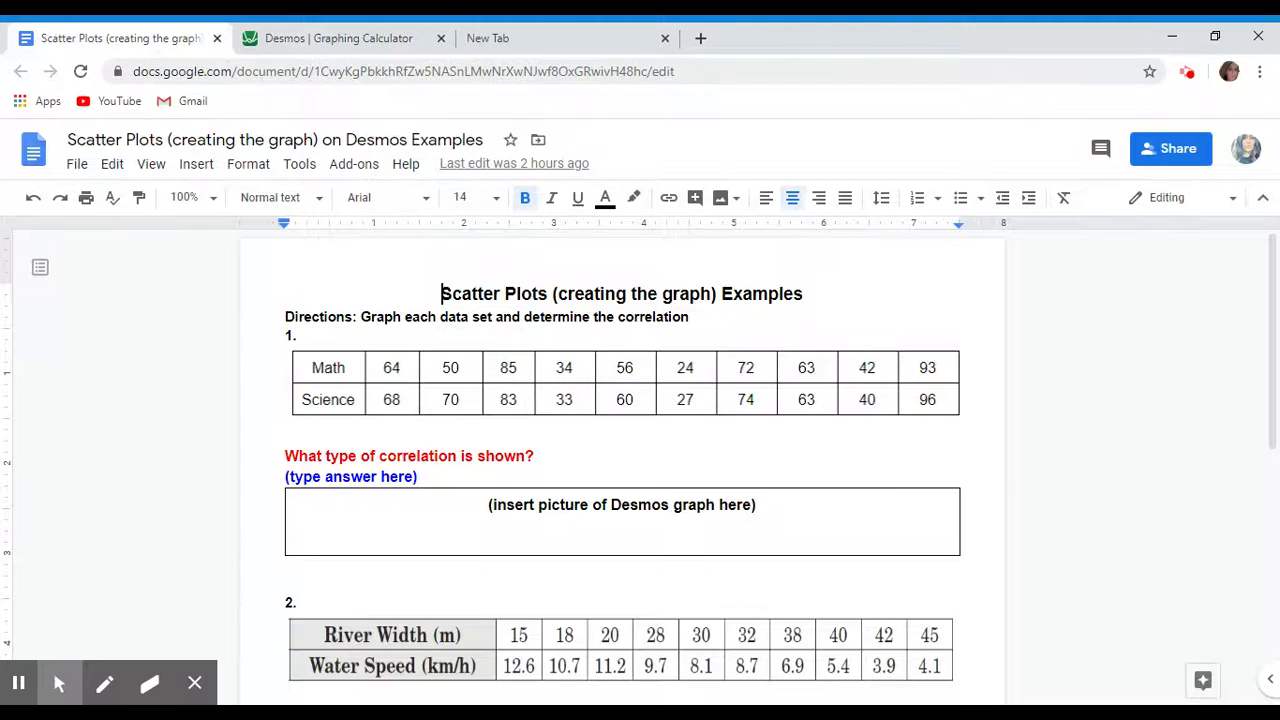
left_click(358, 42)
type("(")
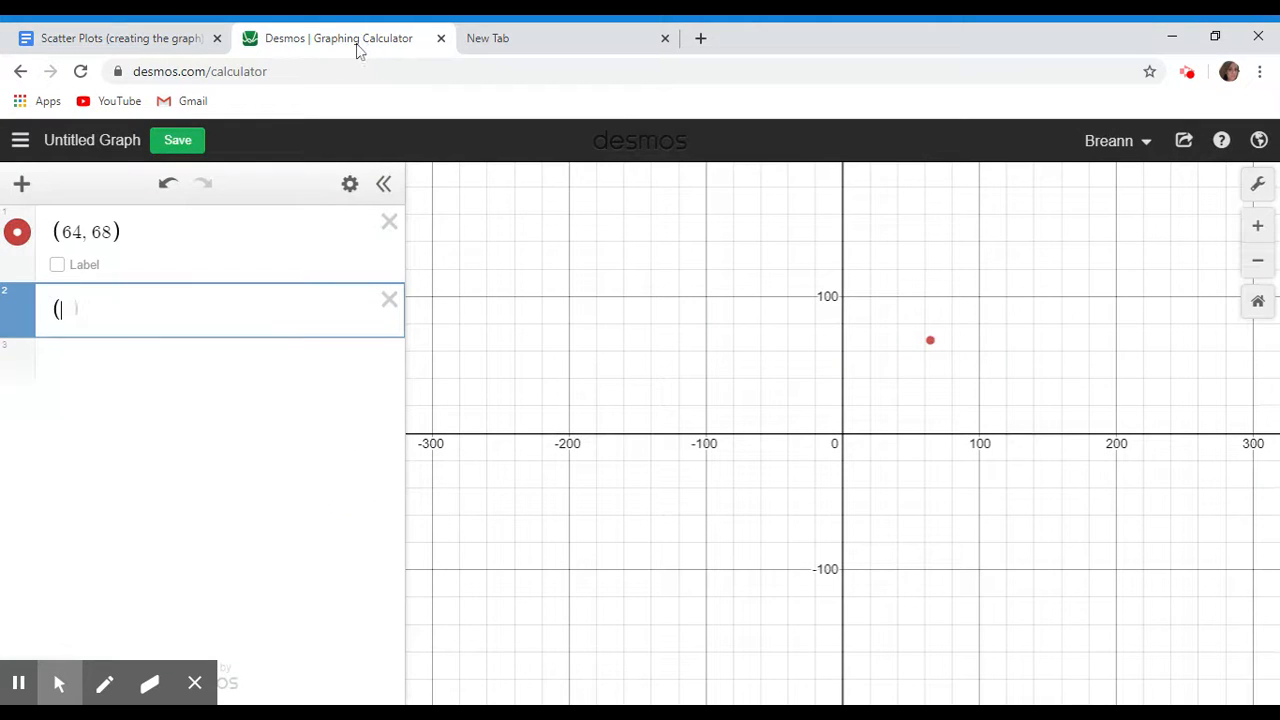
type("50, 70)")
key("Return")
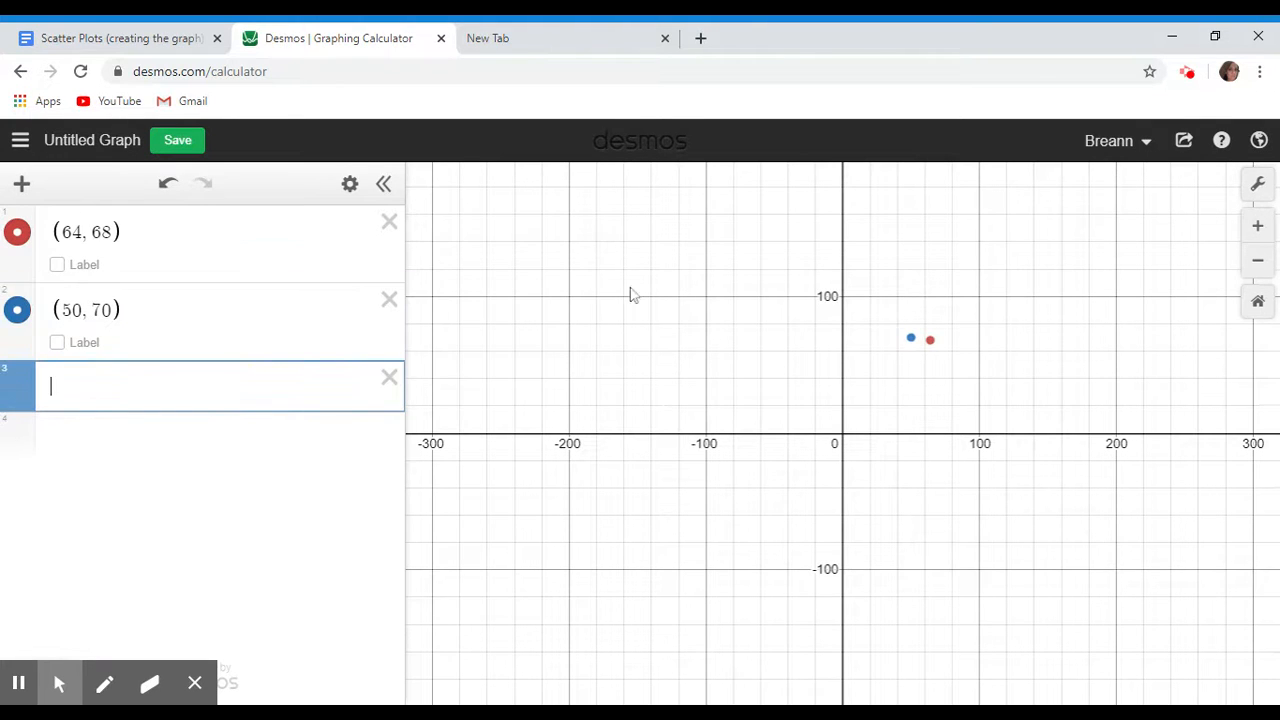
- Check the third Math/Science pair in the worksheet and add it in Desmos as the point (85, 83)
left_click(143, 42)
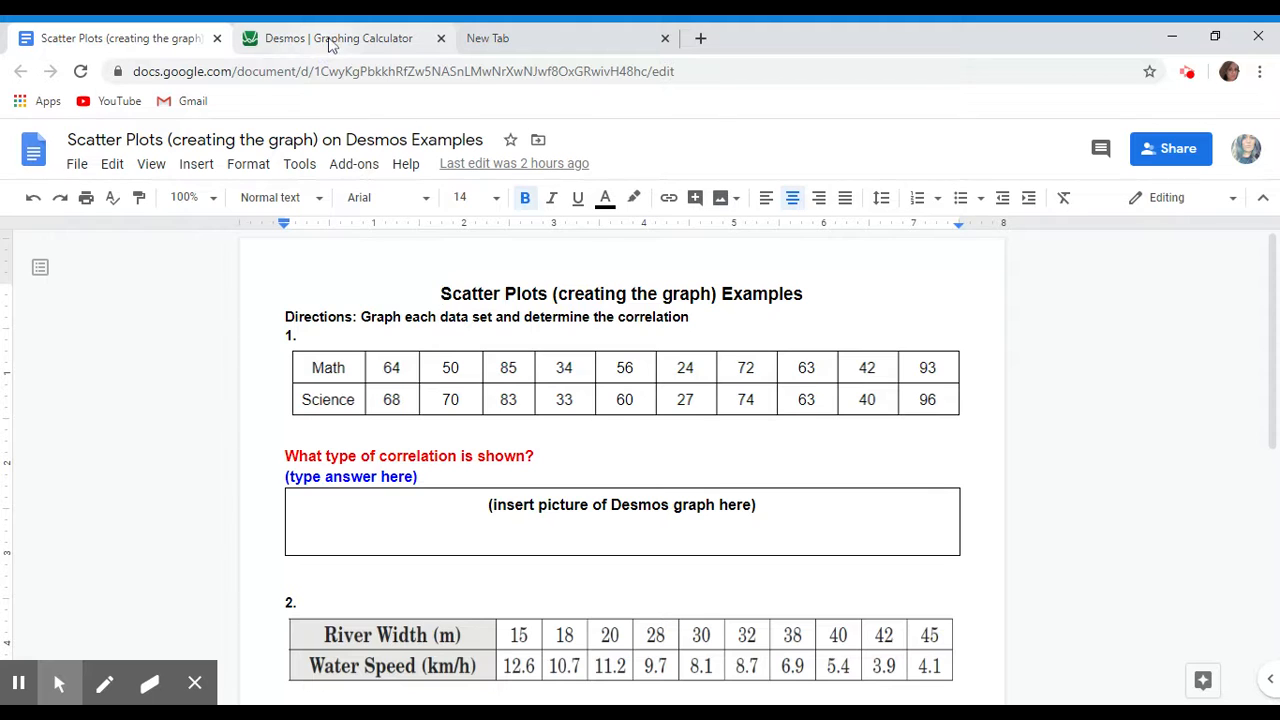
left_click(331, 42)
type("(")
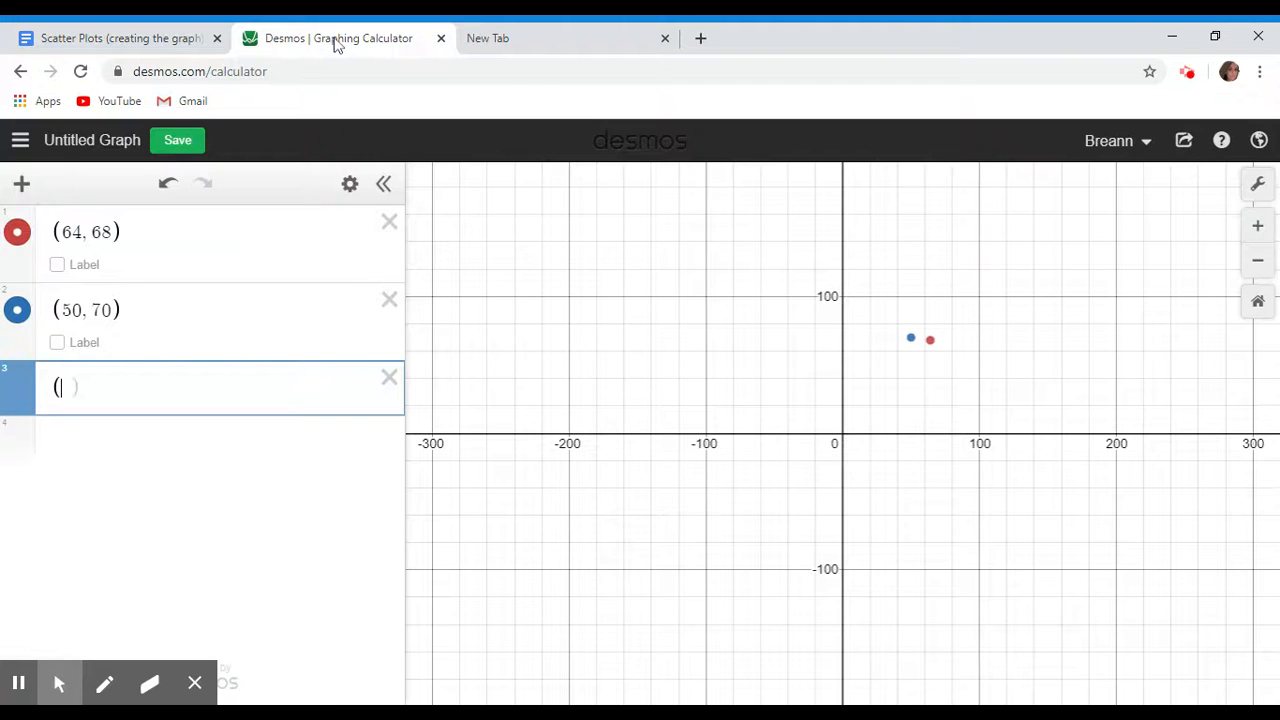
type("85, 83)")
key("Return")
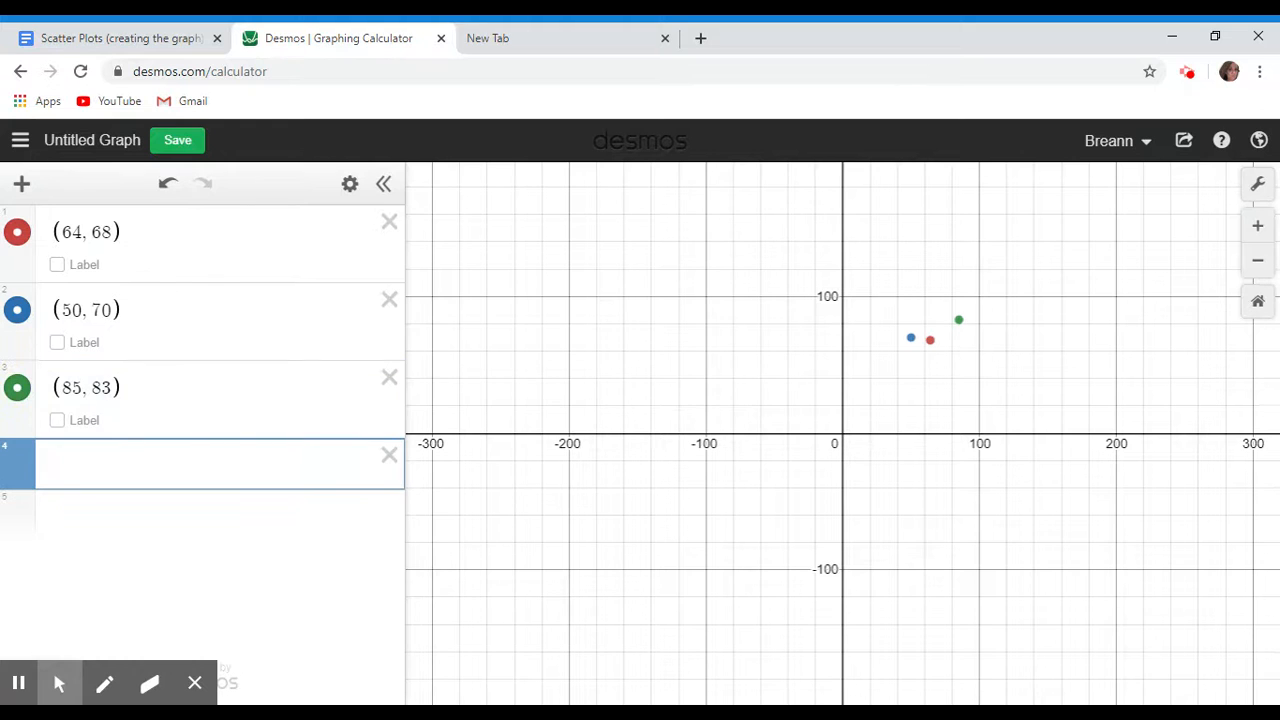
- Check the fourth Math/Science pair in the worksheet and add it in Desmos as the point (34, 33)
left_click(126, 40)
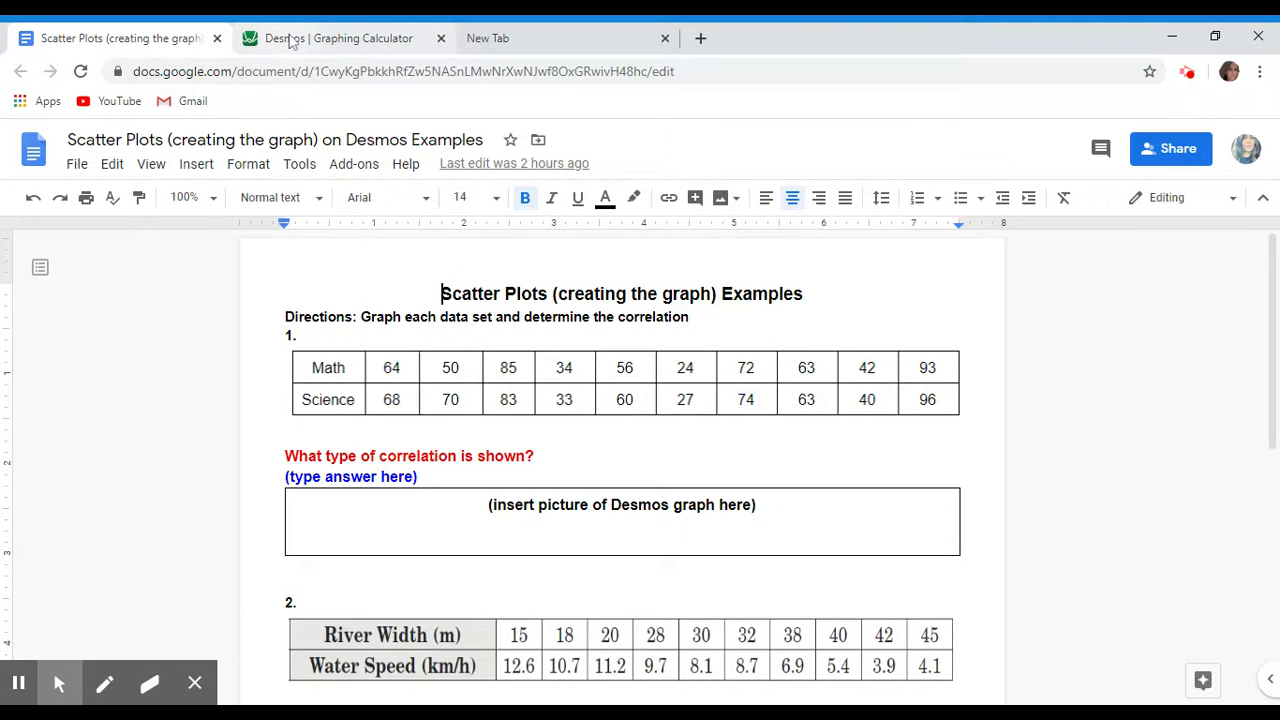
left_click(291, 40)
type("(34,33)")
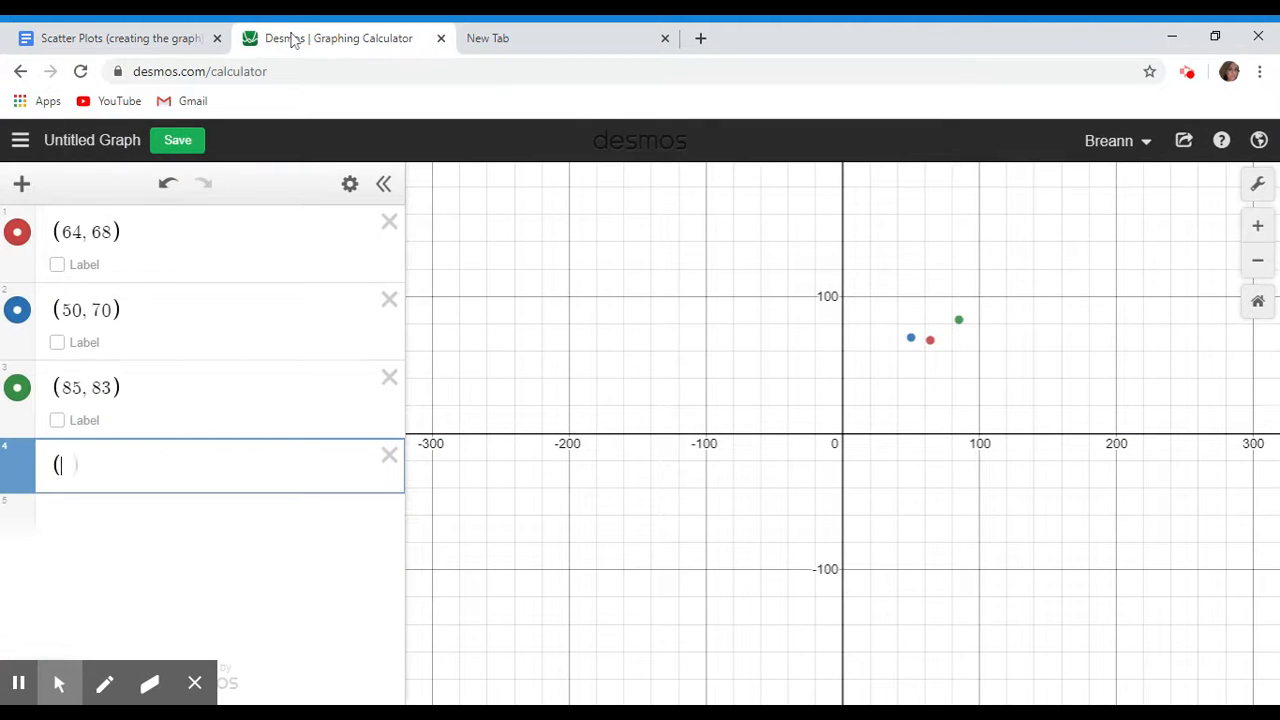
key("Return")
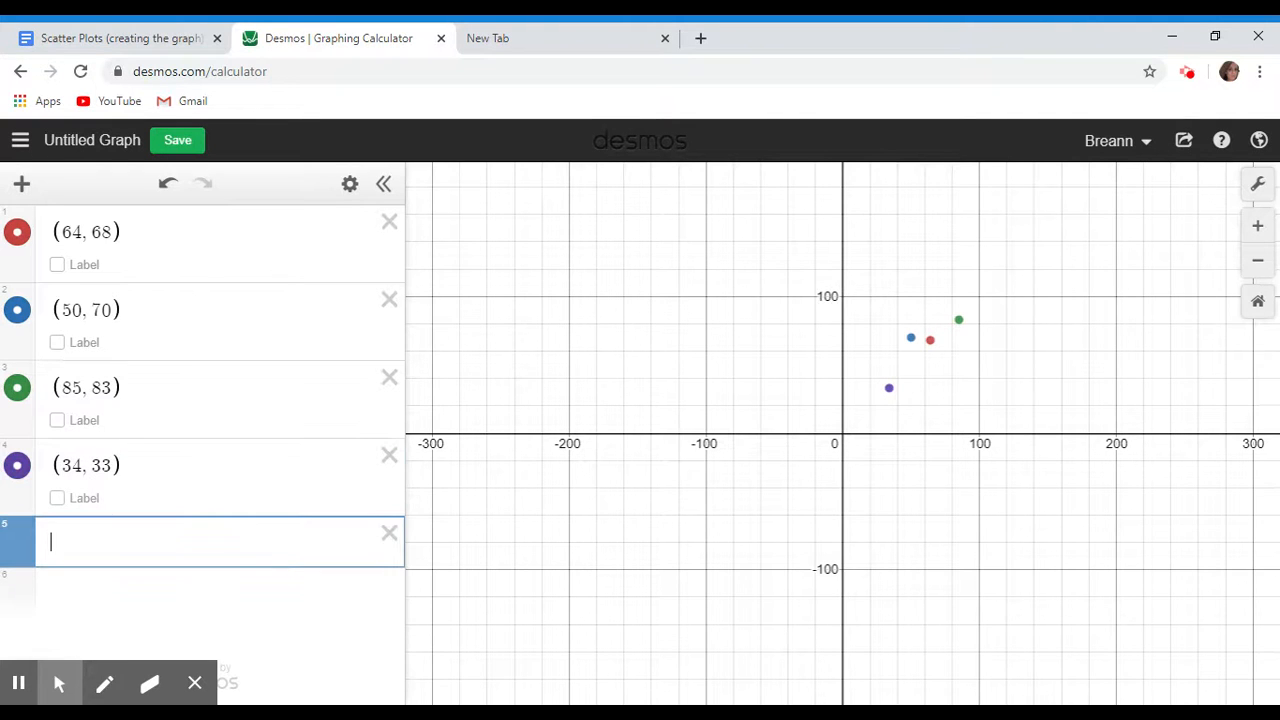
- Check the fifth Math/Science pair in the worksheet and add it in Desmos as the point (56, 60)
left_click(126, 38)
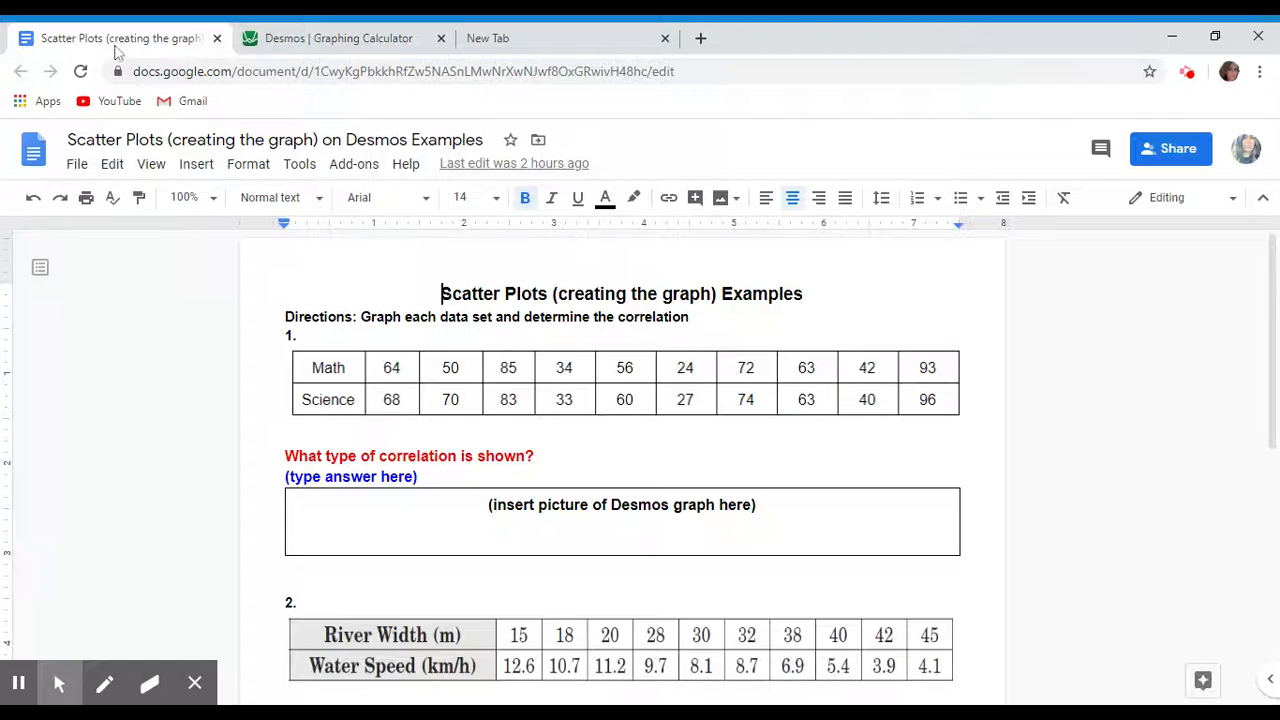
left_click(325, 37)
type("(56")
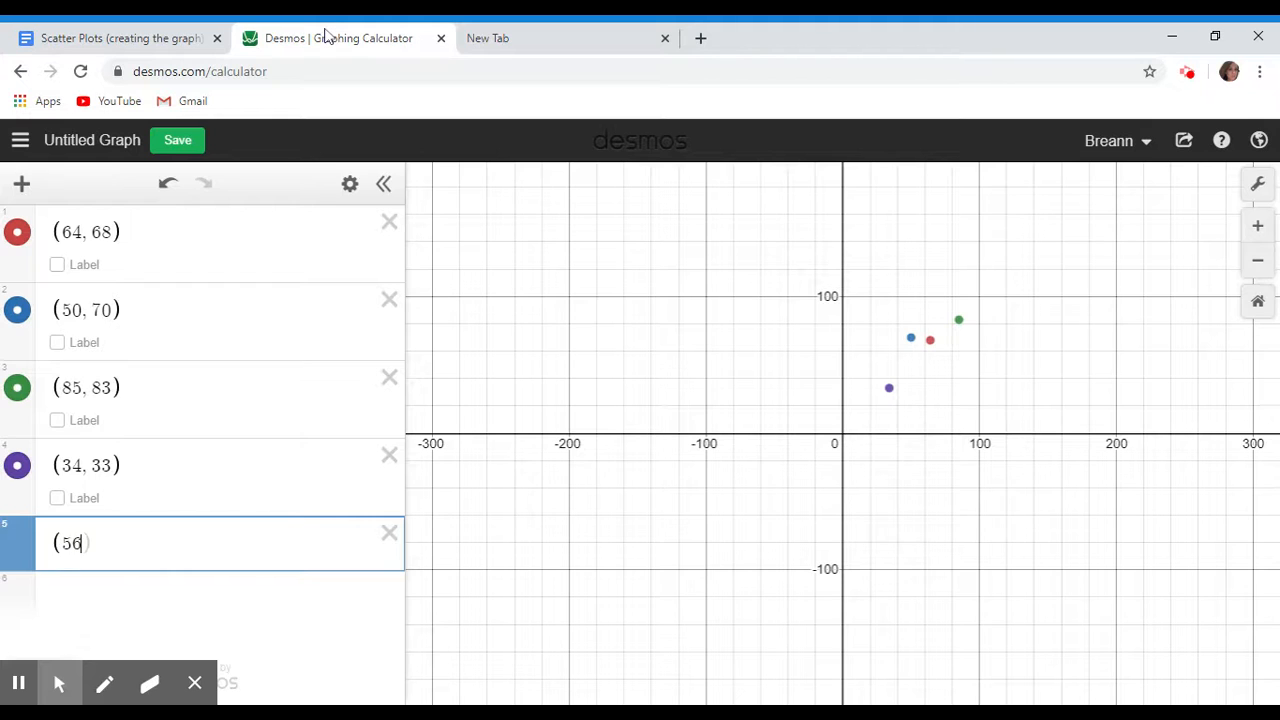
type(", 50")
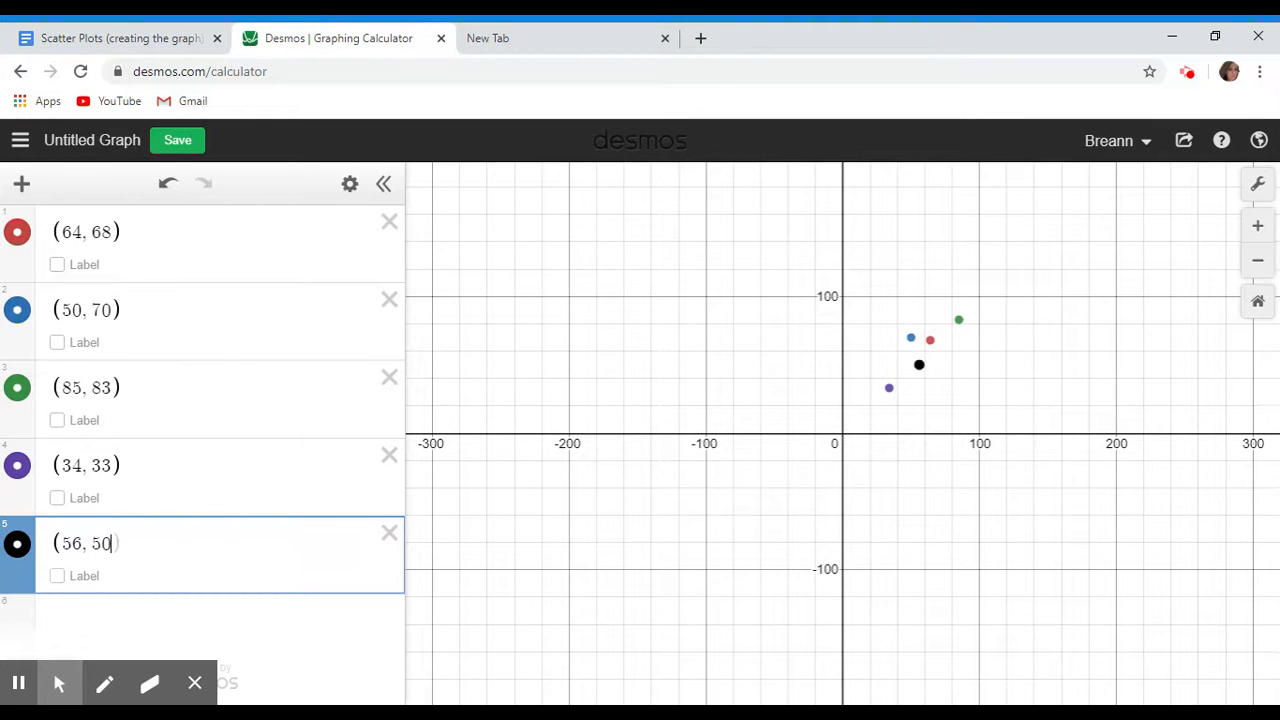
key("BackSpace")
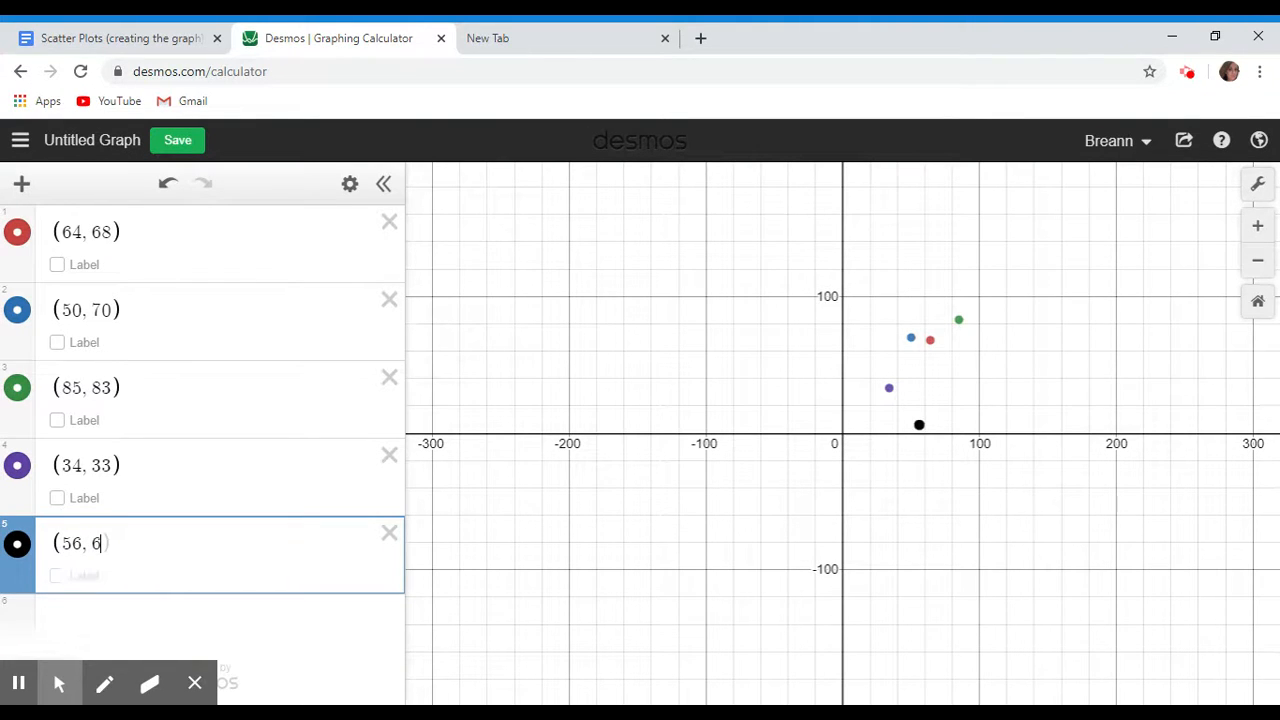
key("BackSpace")
type("60")
key("Return")
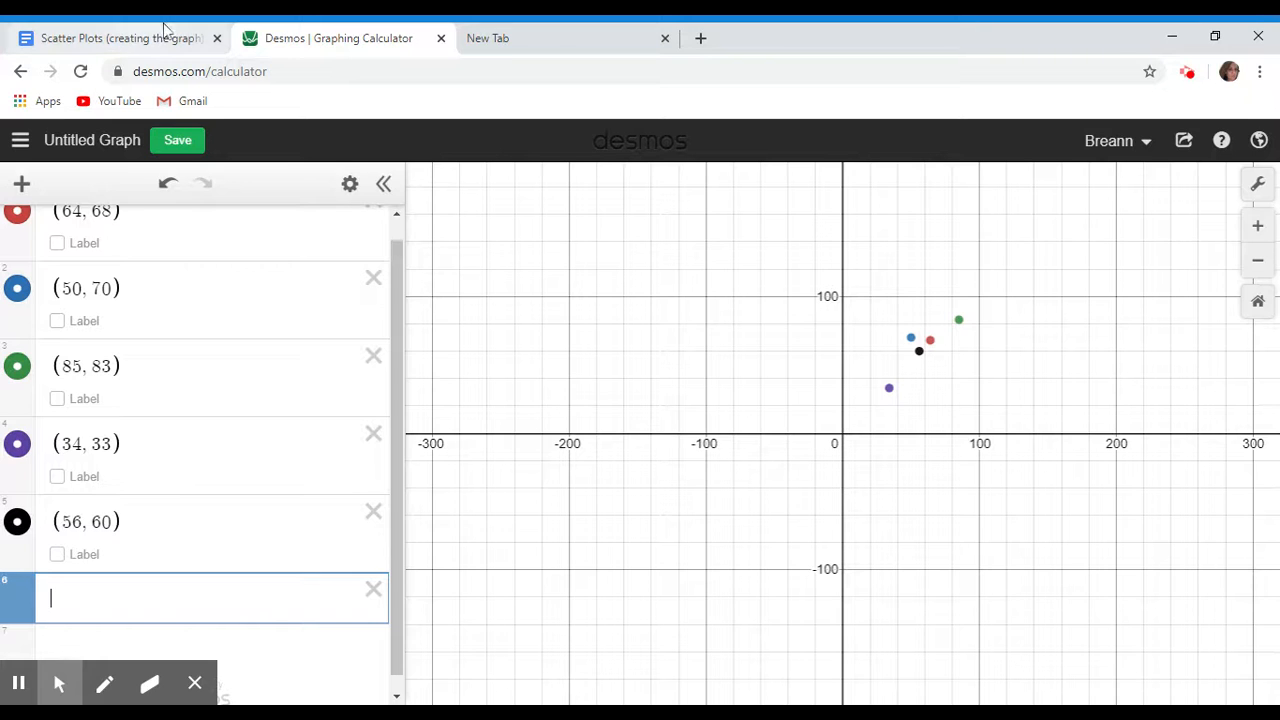
- Check the sixth Math/Science pair in the worksheet and add it in Desmos as the point (24, 27)
left_click(121, 45)
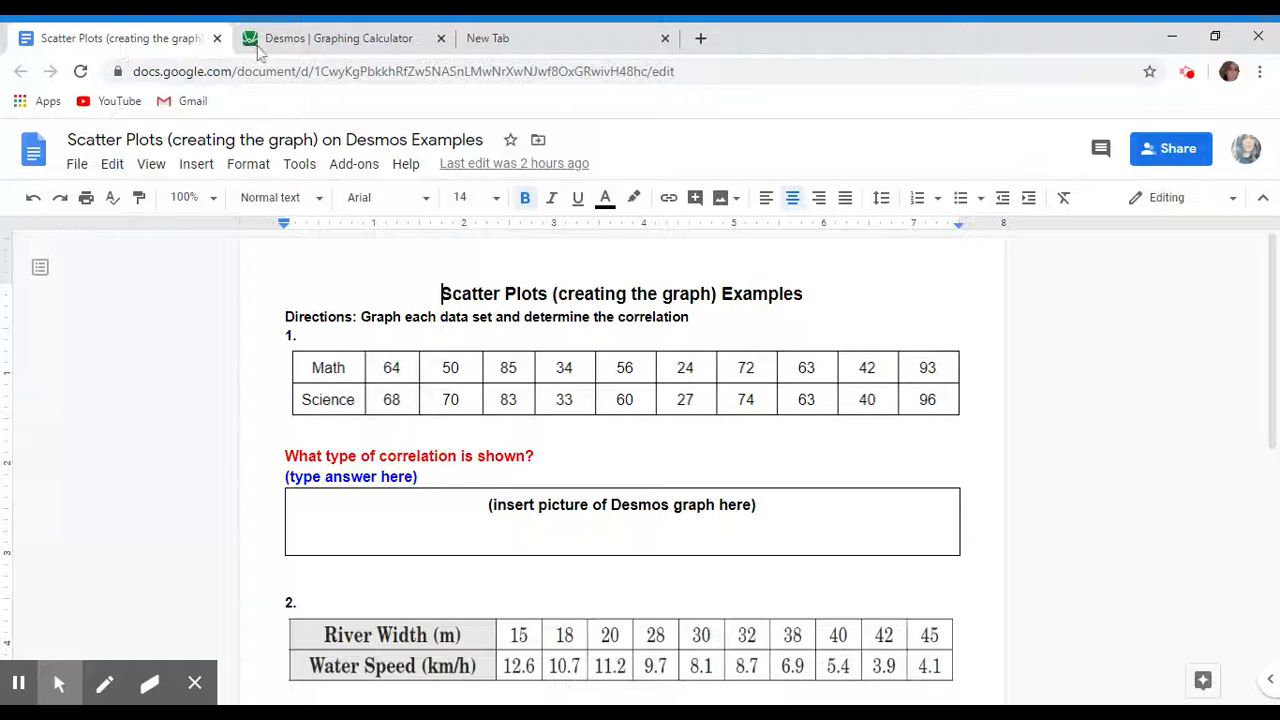
left_click(336, 35)
type("(24")
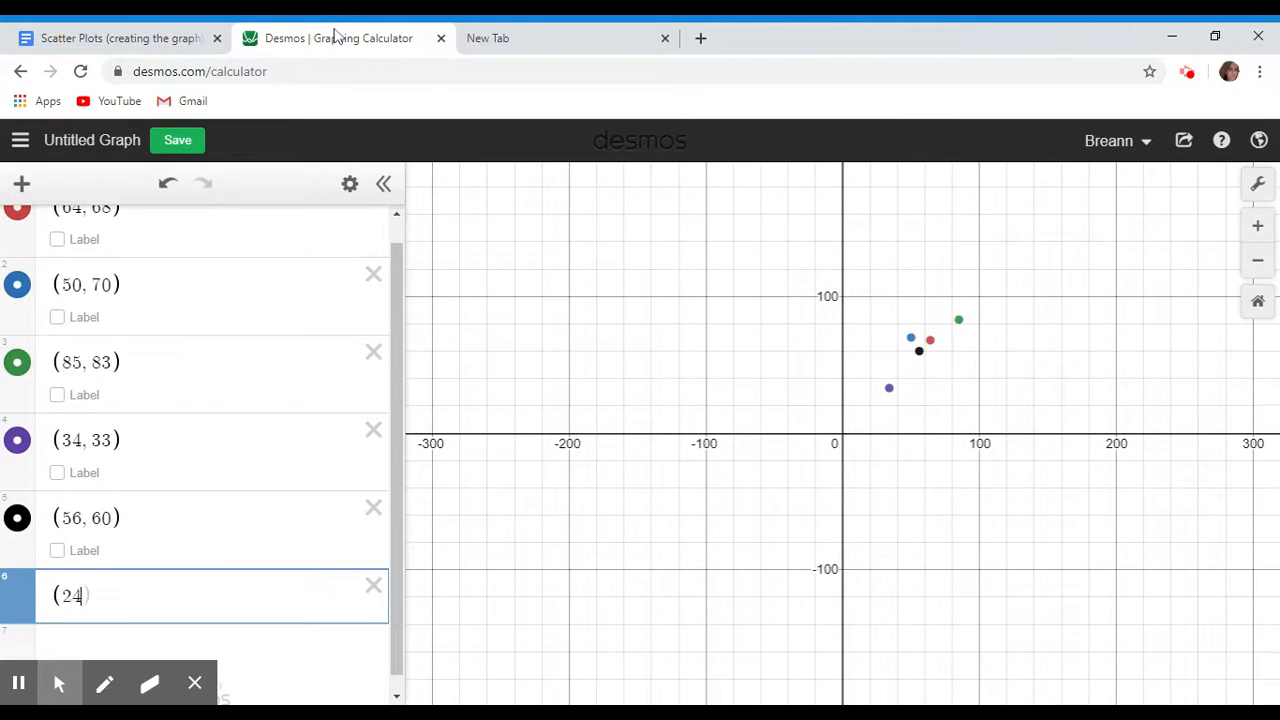
type(", 27")
key("Return")
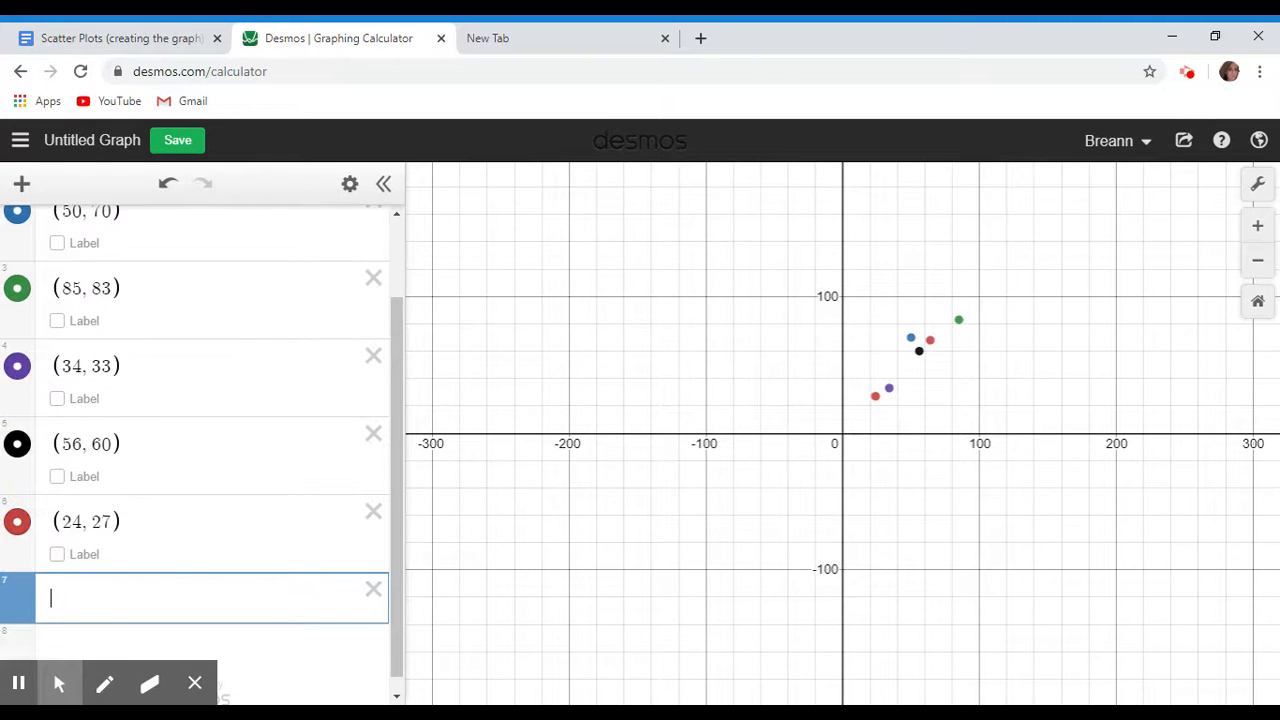
- Check the seventh Math/Science pair in the worksheet and add it in Desmos as the point (72, 74)
left_click(150, 40)
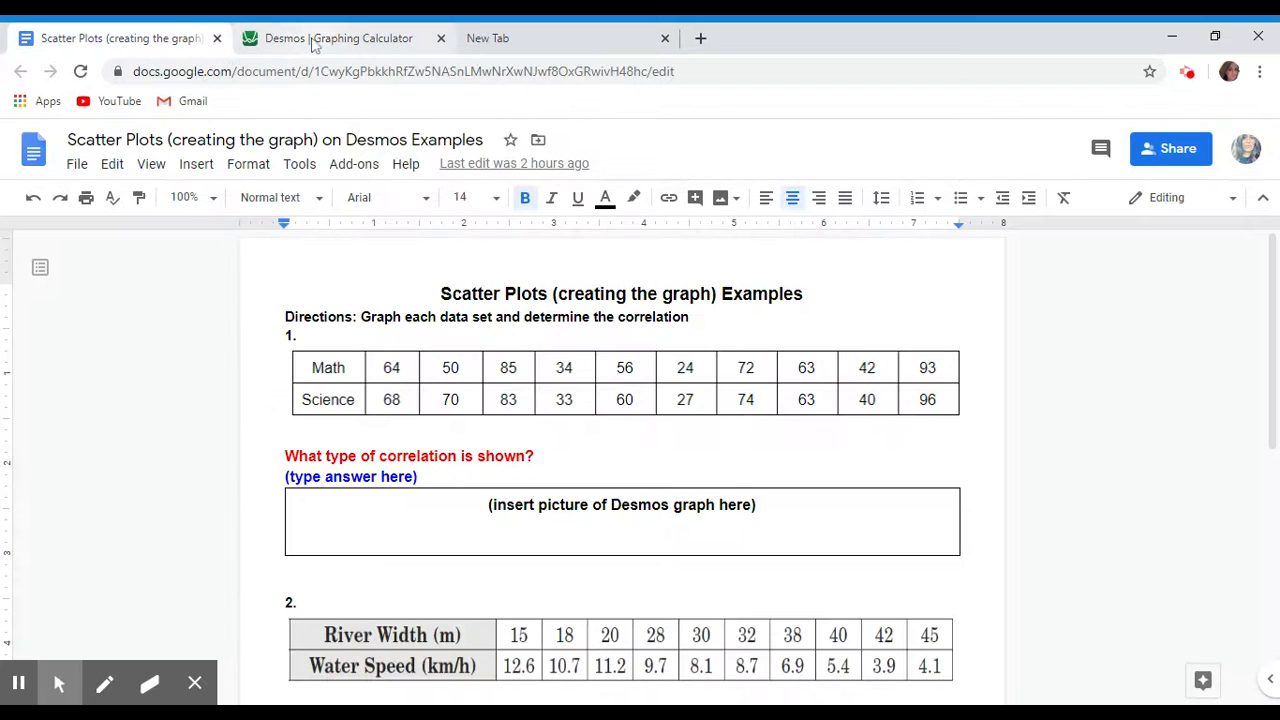
left_click(316, 40)
type("f(")
key("BackSpace")
key("BackSpace")
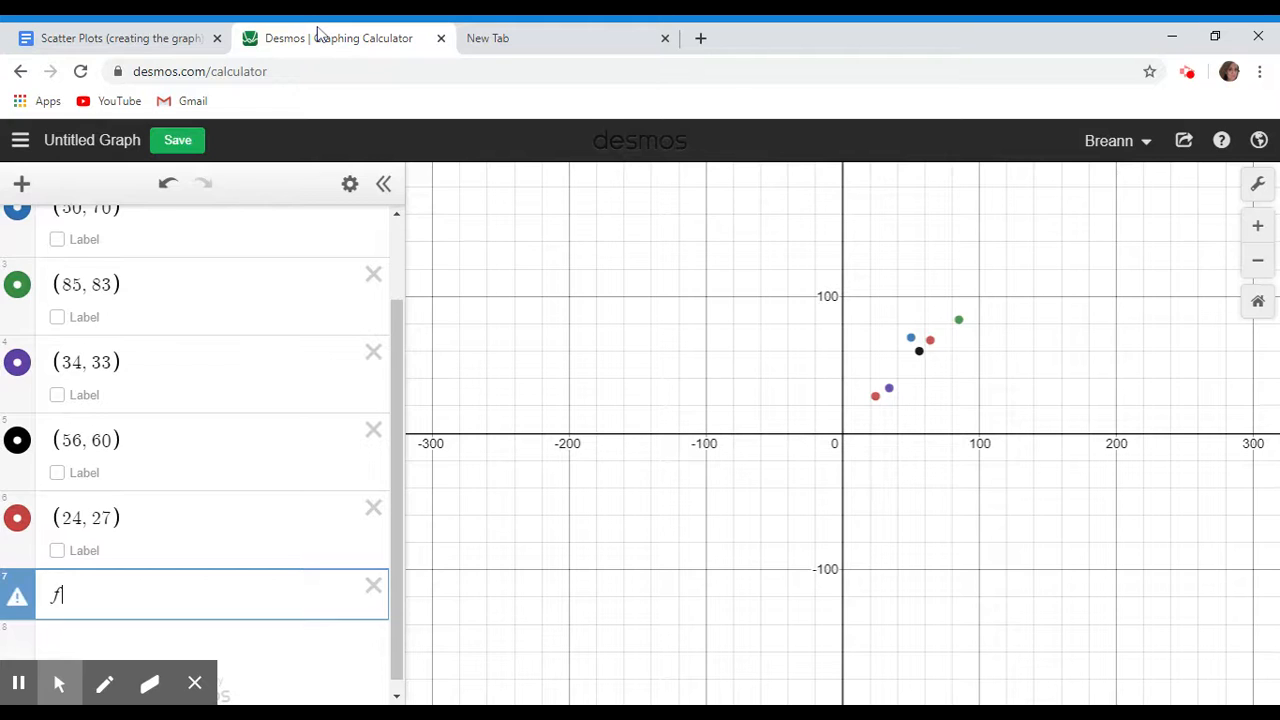
type("(72")
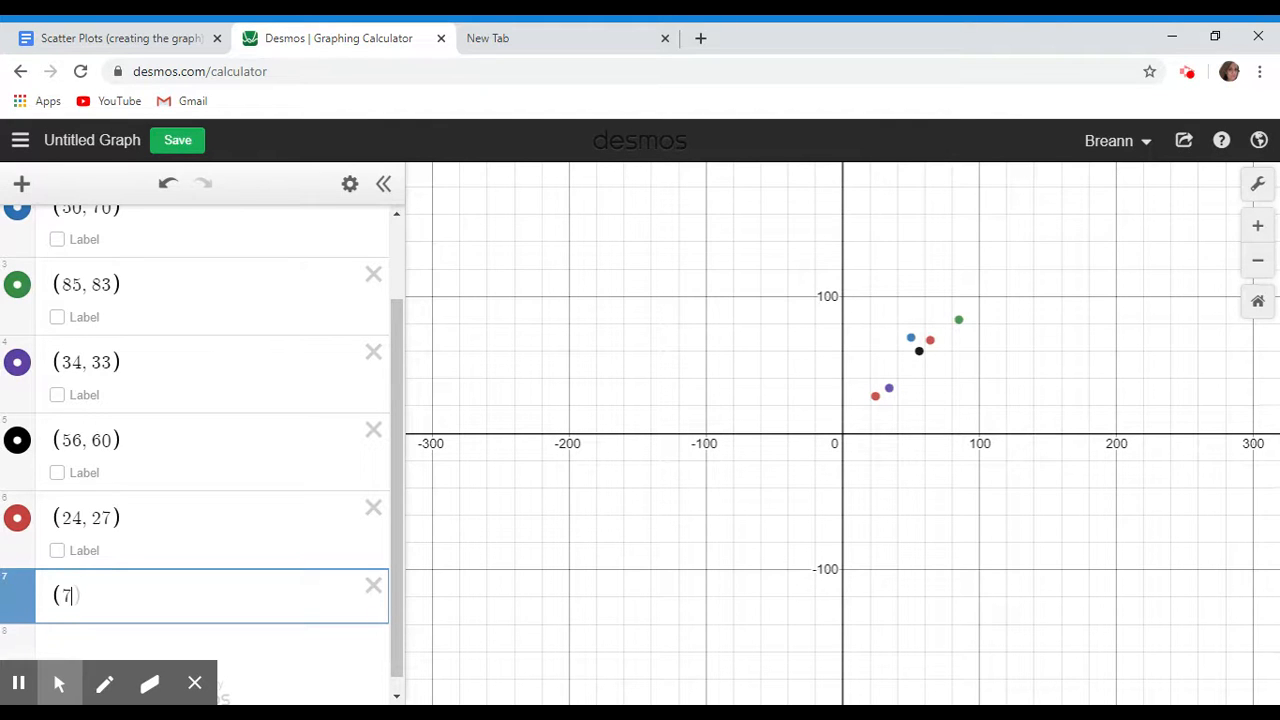
type(", 74)")
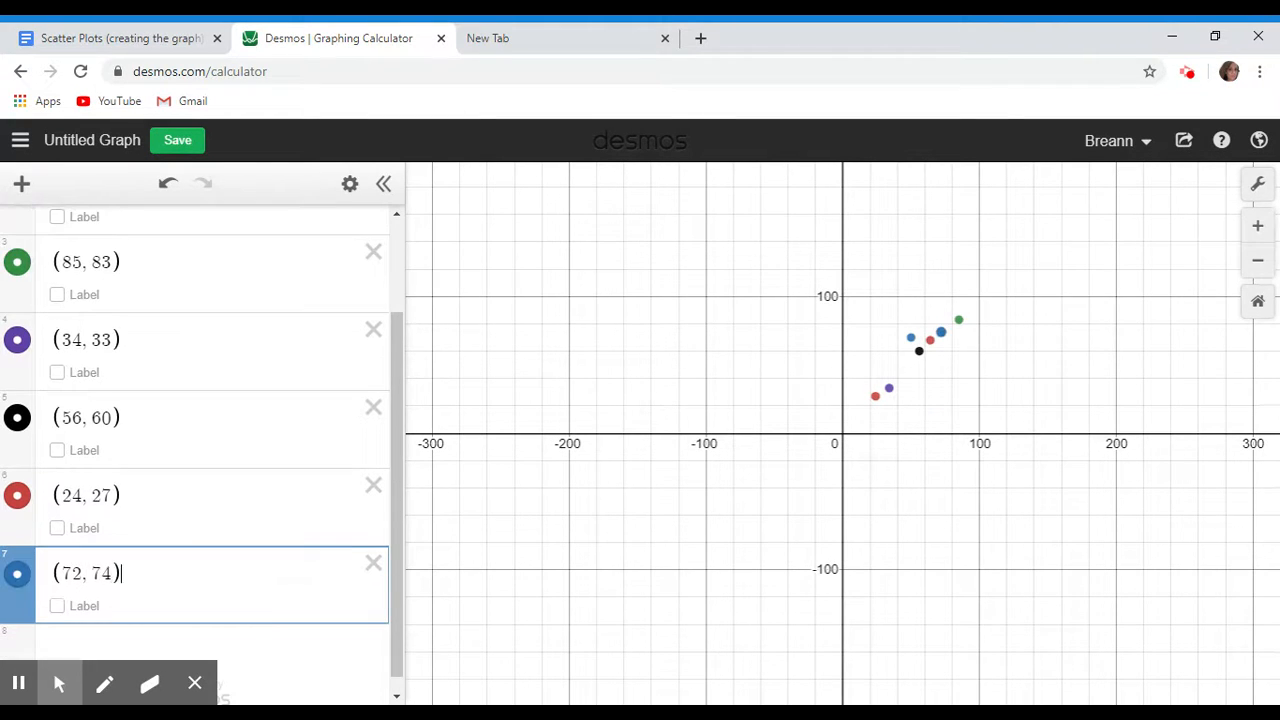
- Check the eighth Math/Science pair in the worksheet and add it in Desmos as the point (63, 63)
key("Return")
left_click(175, 38)
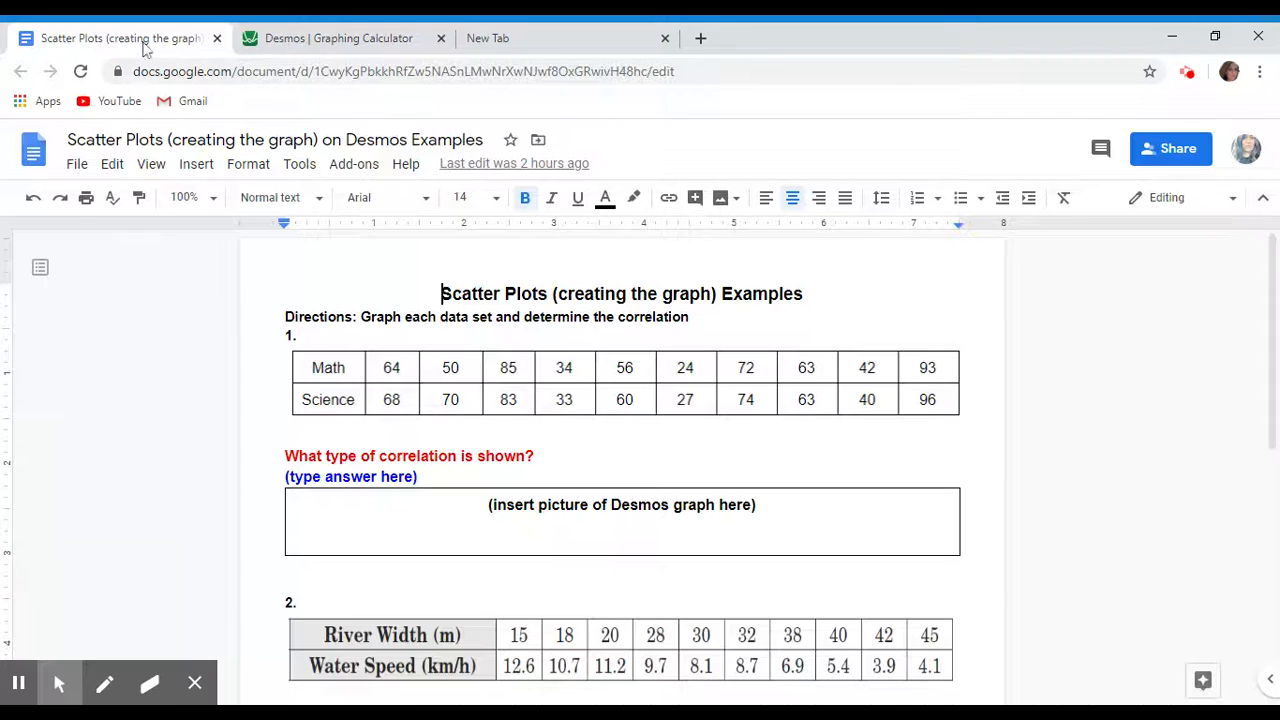
left_click(300, 48)
type("(63, ")
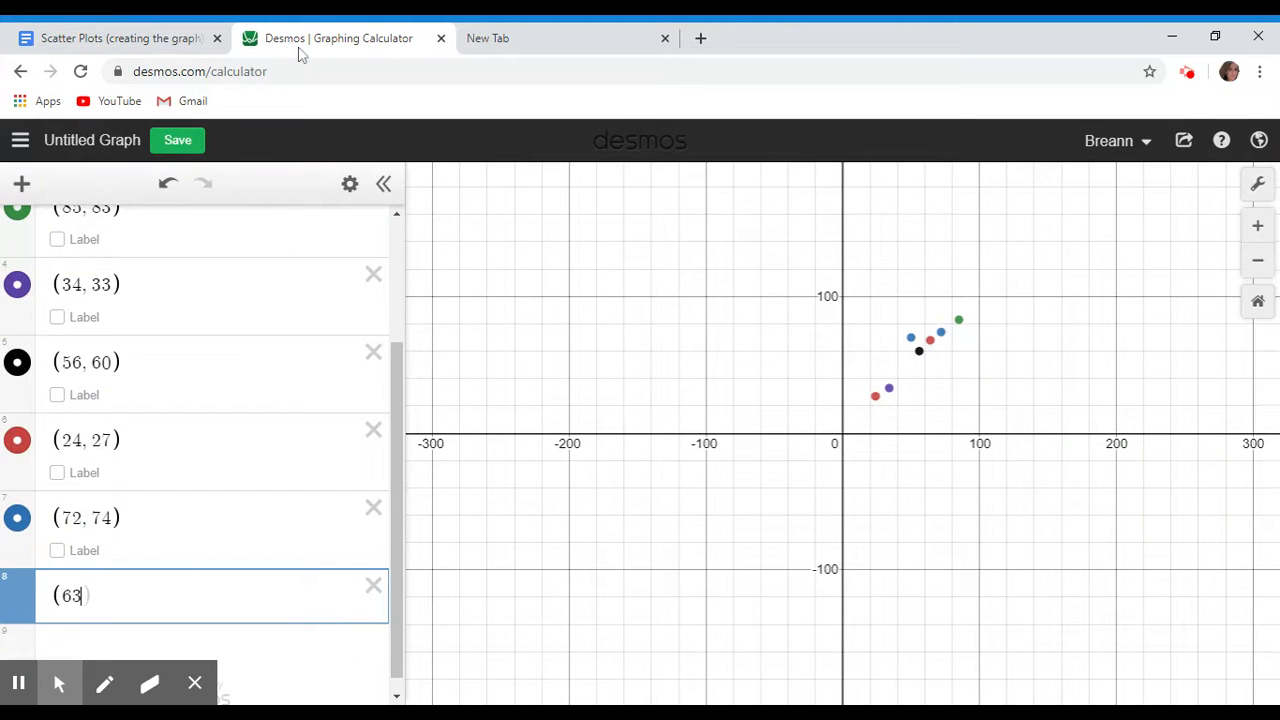
type("63")
key("Return")
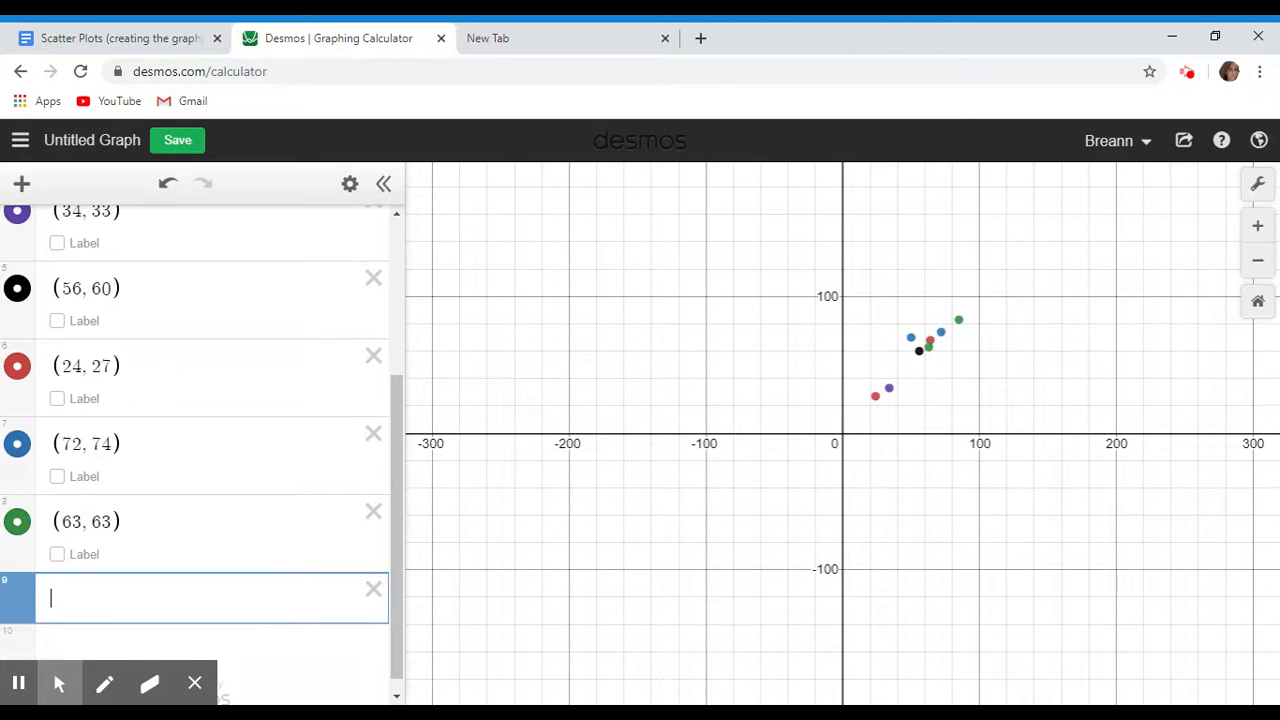
- Check the ninth Math/Science pair in the worksheet and add it in Desmos as the point (42, 40)
left_click(151, 40)
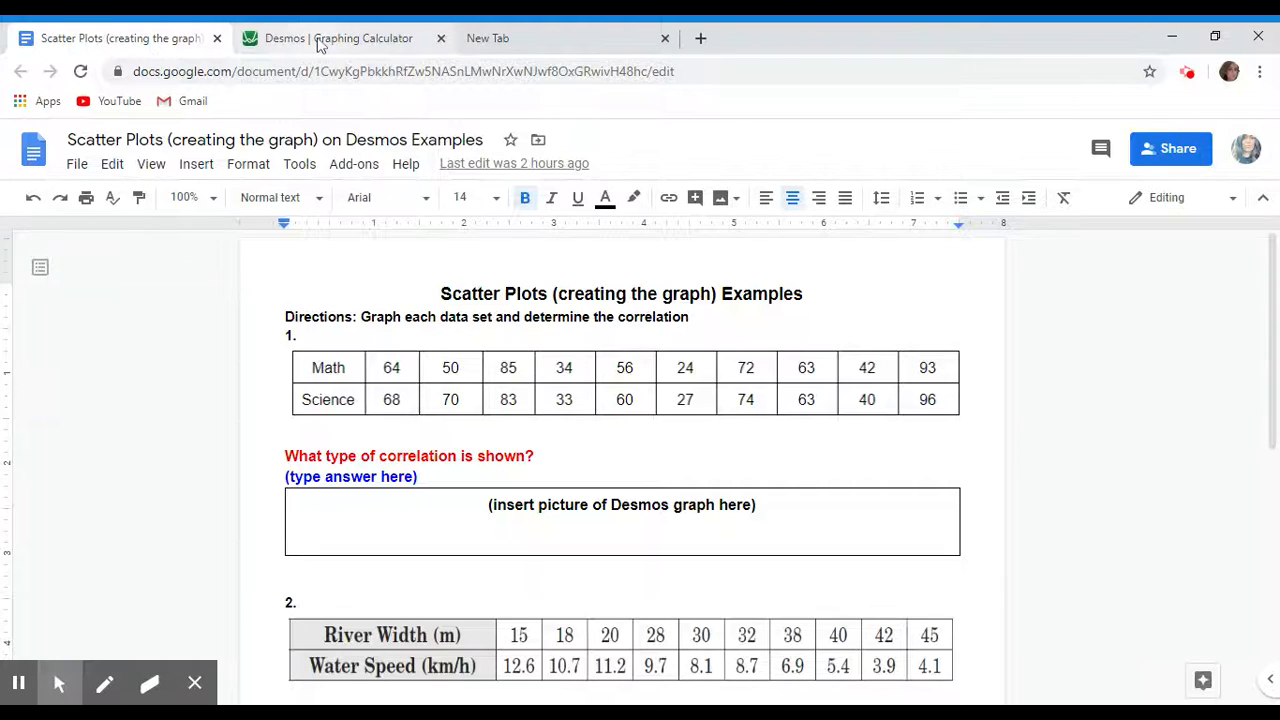
left_click(312, 42)
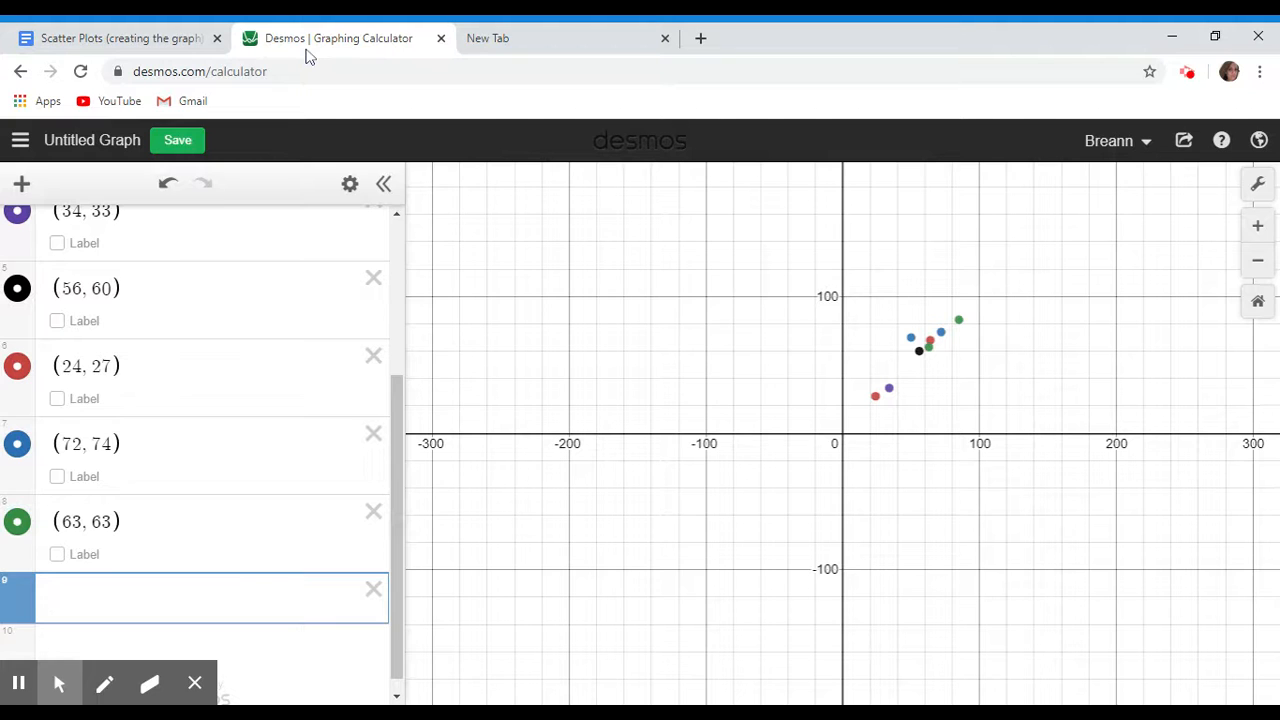
type("(42,40)")
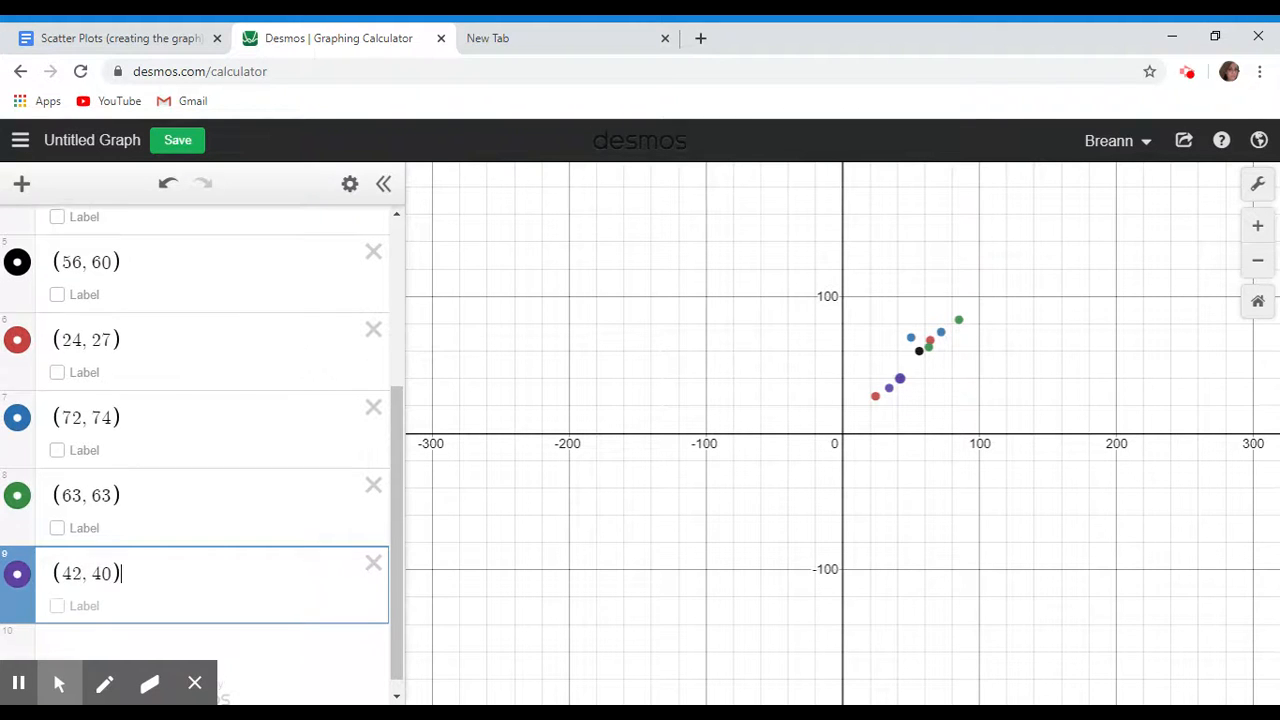
key("Return")
- Check the tenth Math/Science pair in the worksheet and add it in Desmos as the point (93, 96)
left_click(164, 40)
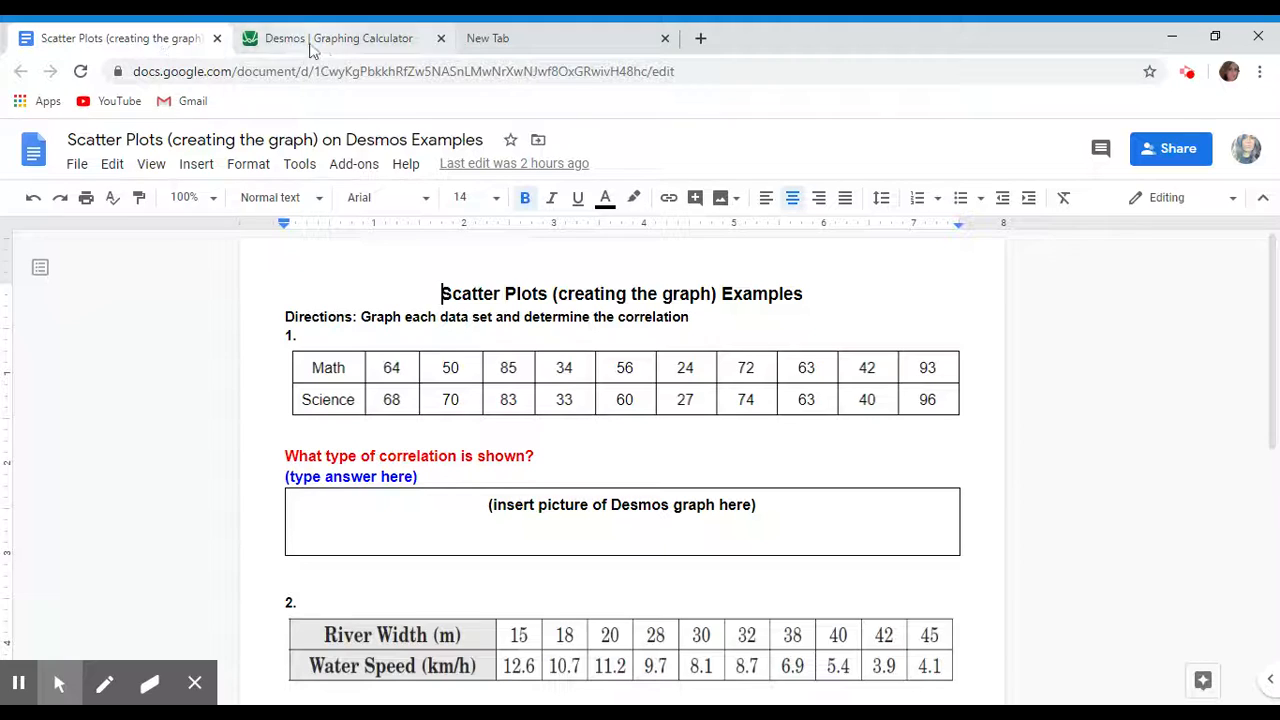
left_click(330, 42)
type("(93,")
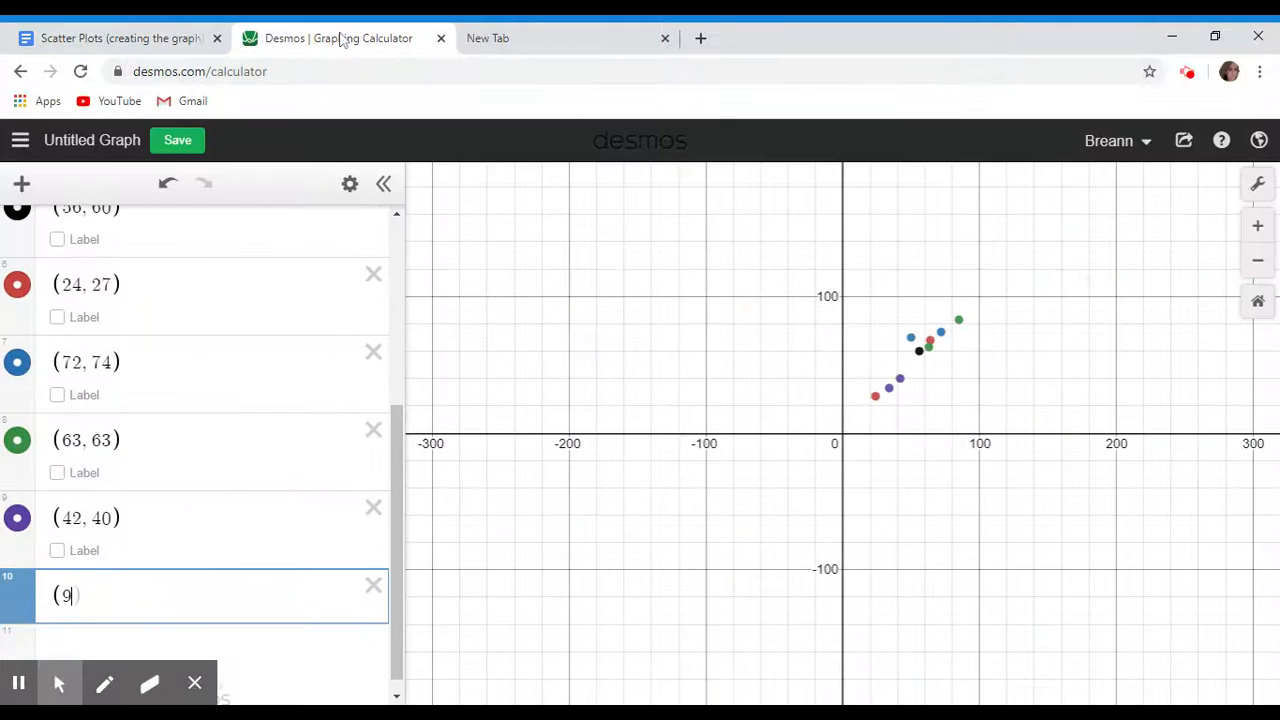
type("6)")
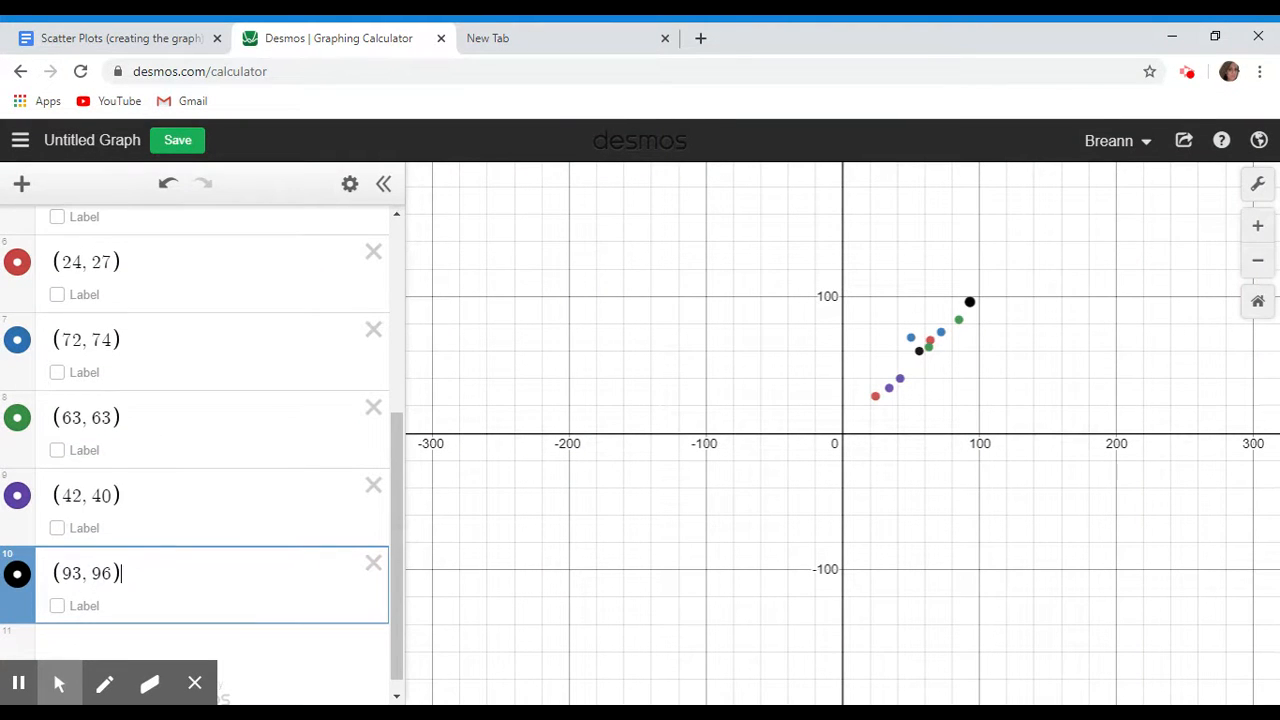
key("Return")
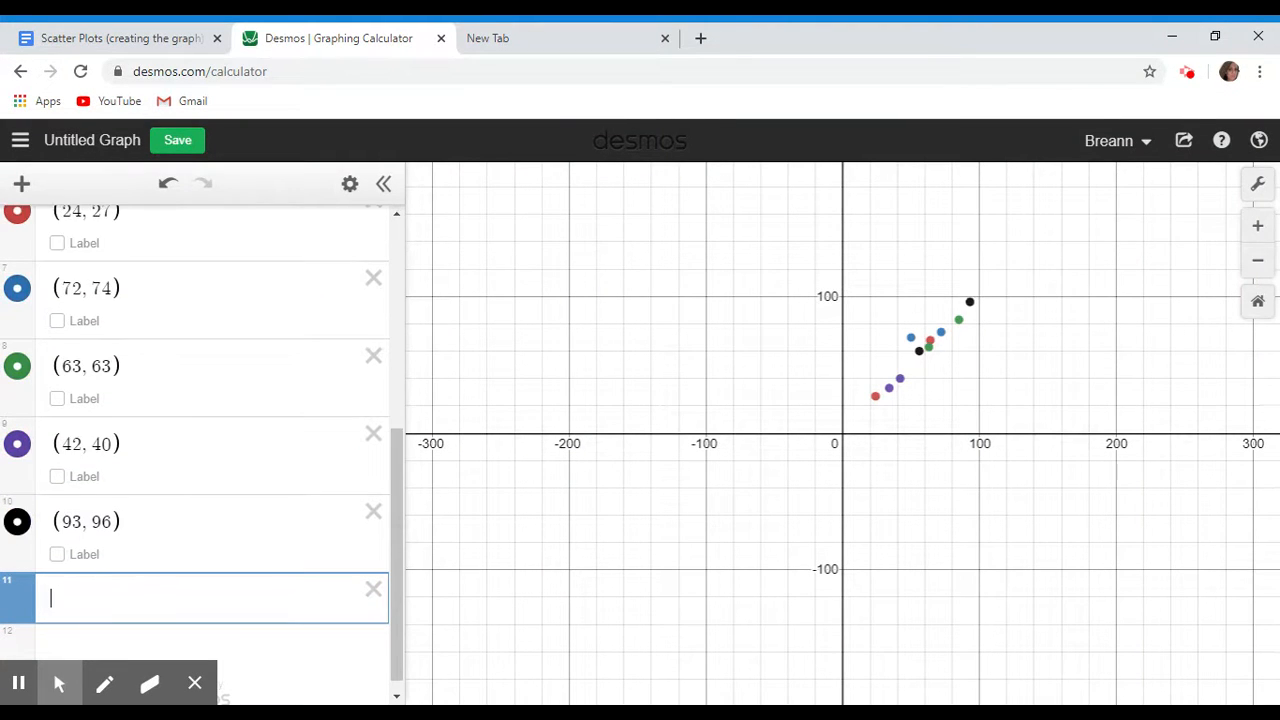
- Based on the plotted points, replace the worksheet's first answer placeholder with "Positive Correlation", and return to the Desmos graph
left_click(1258, 226)
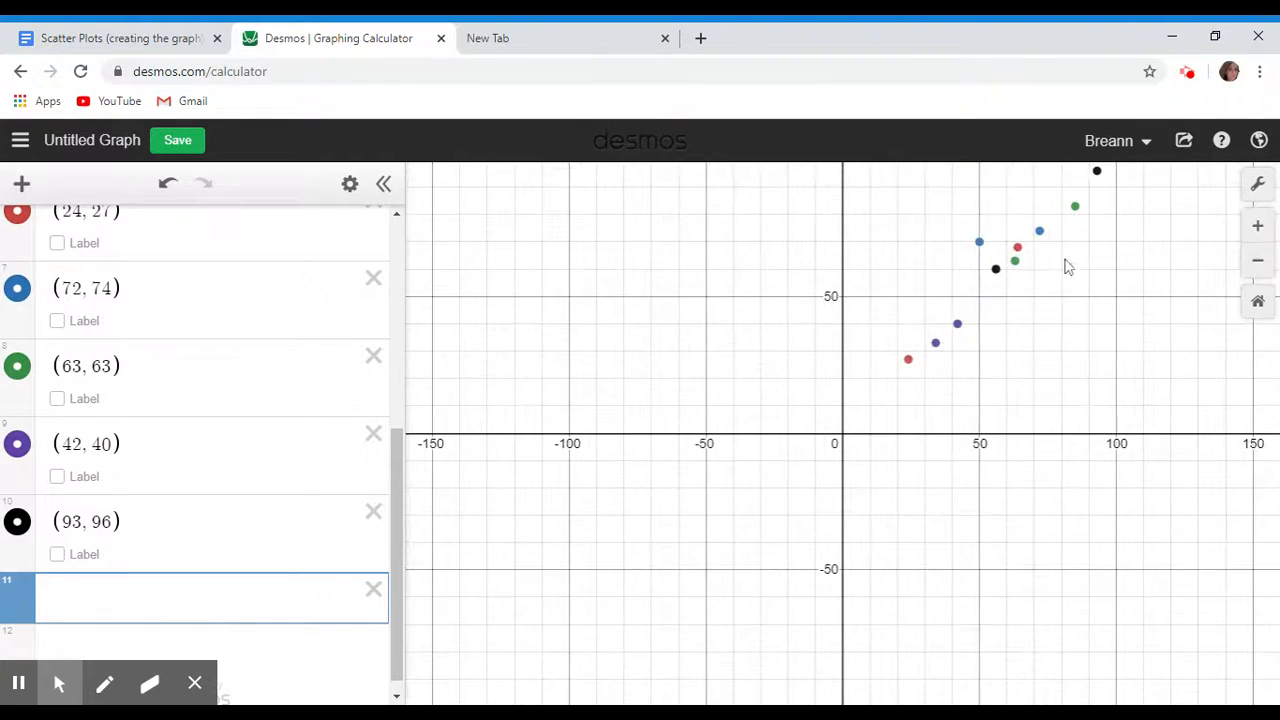
left_click_drag(1066, 266, 948, 358)
left_click_drag(980, 445, 916, 379)
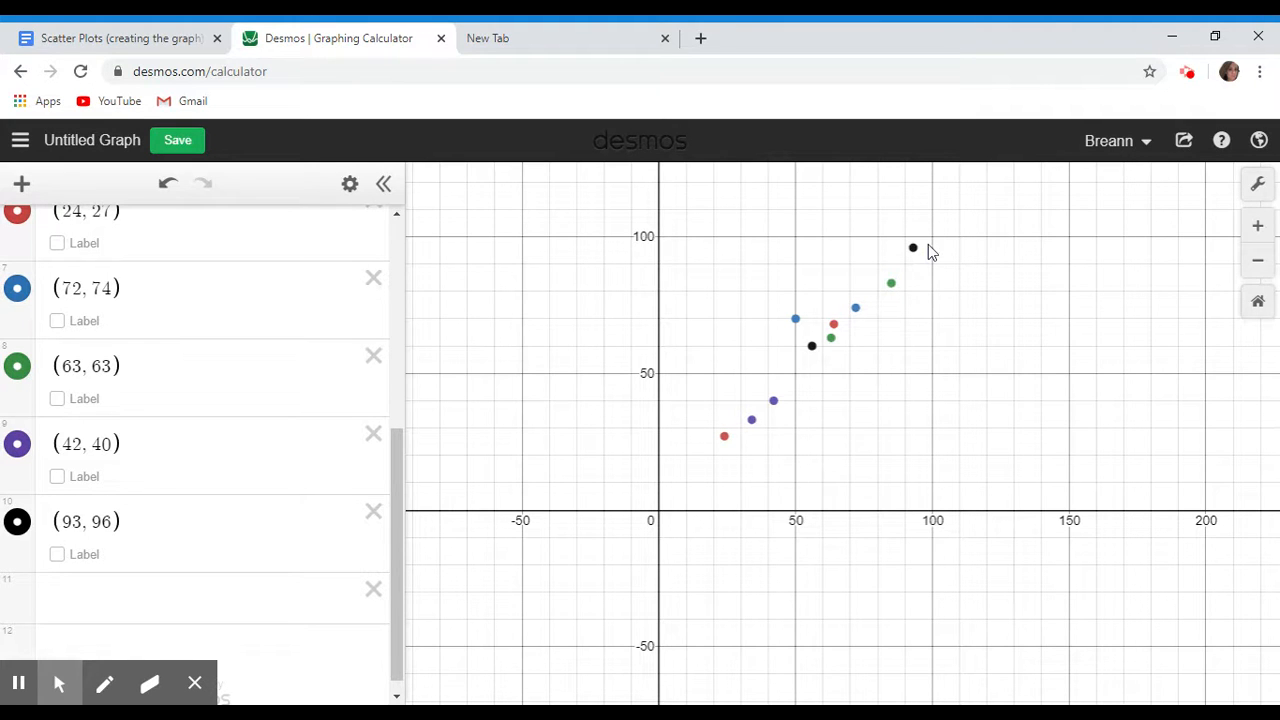
left_click(190, 40)
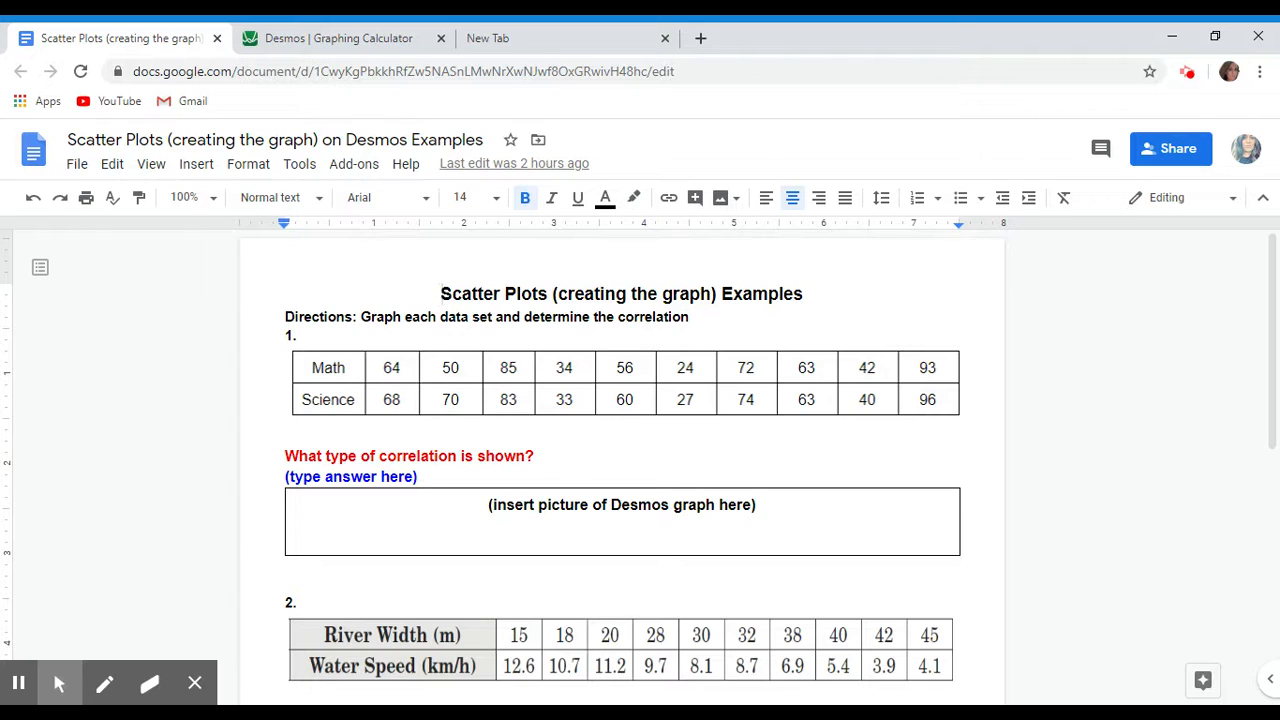
left_click_drag(420, 477, 290, 474)
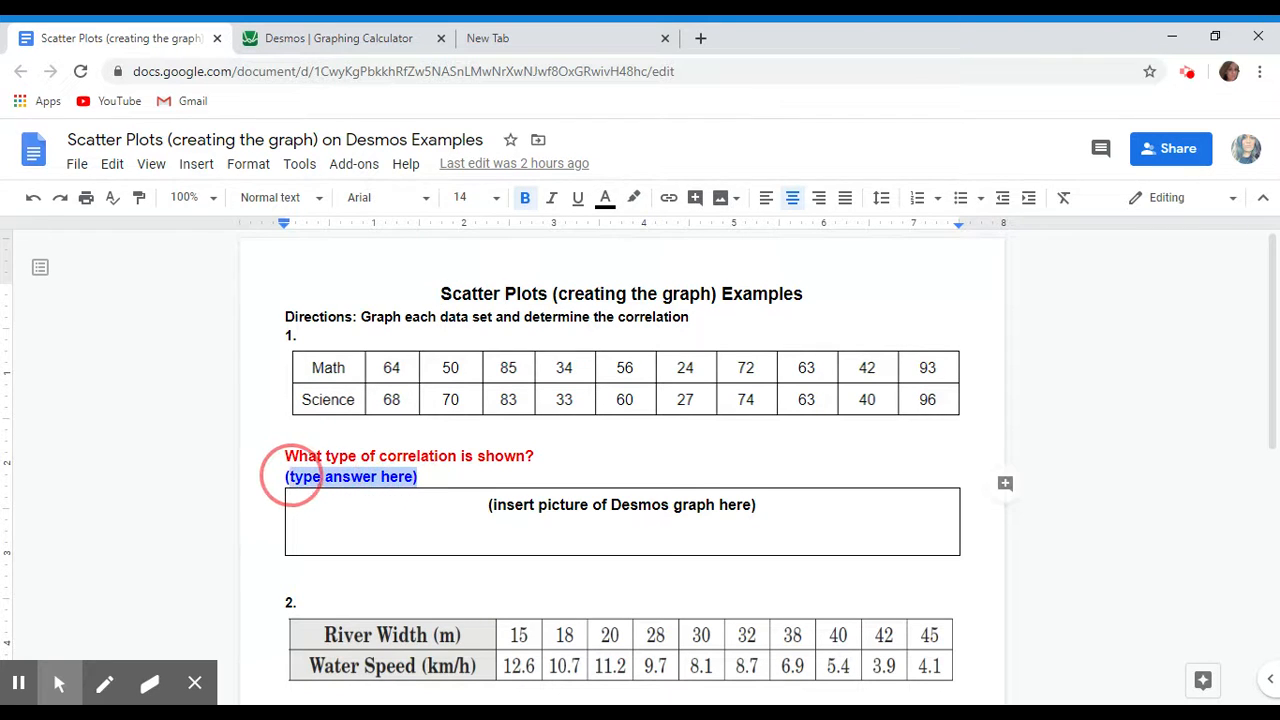
type("Post")
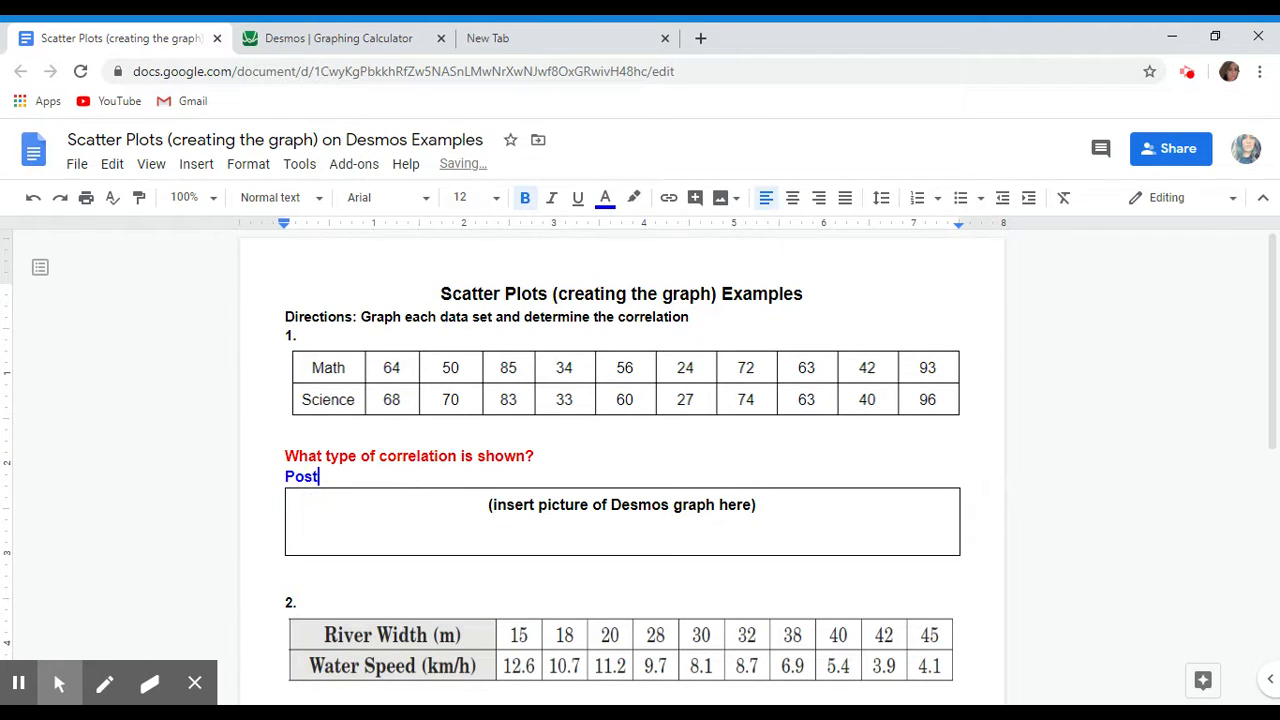
type("ive Correlation")
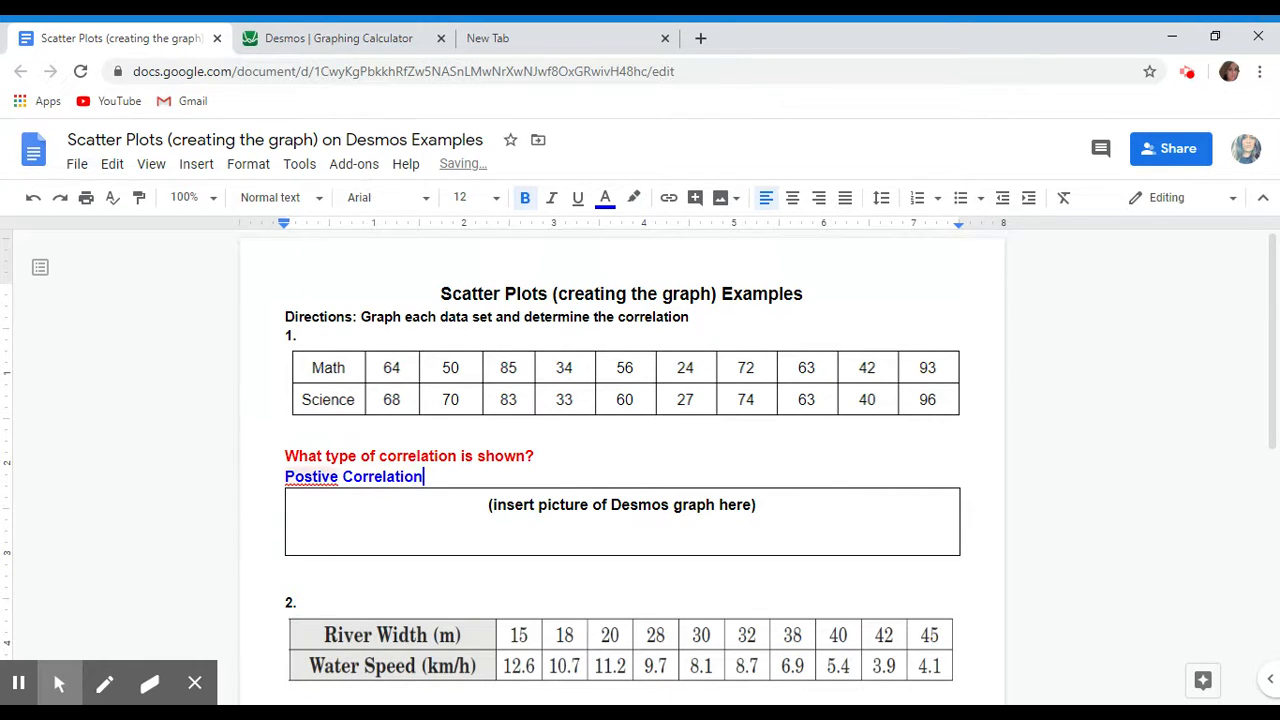
left_click(311, 477)
left_click(322, 450)
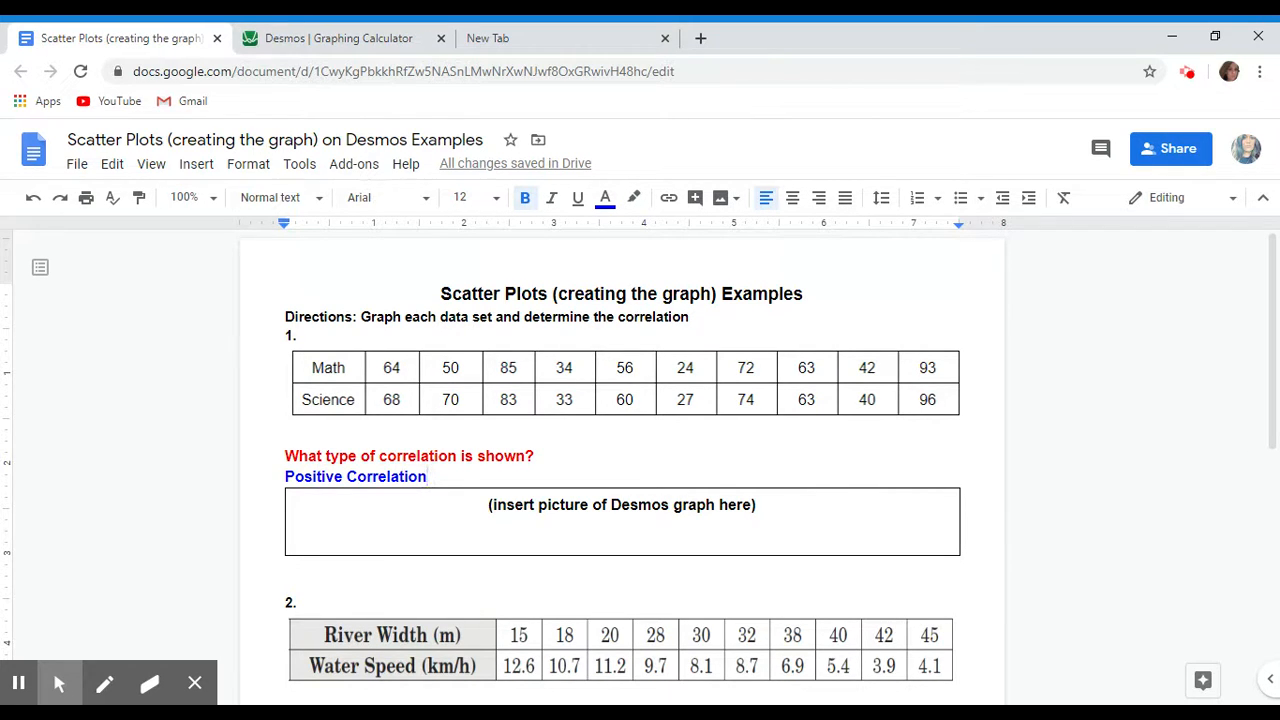
left_click(366, 42)
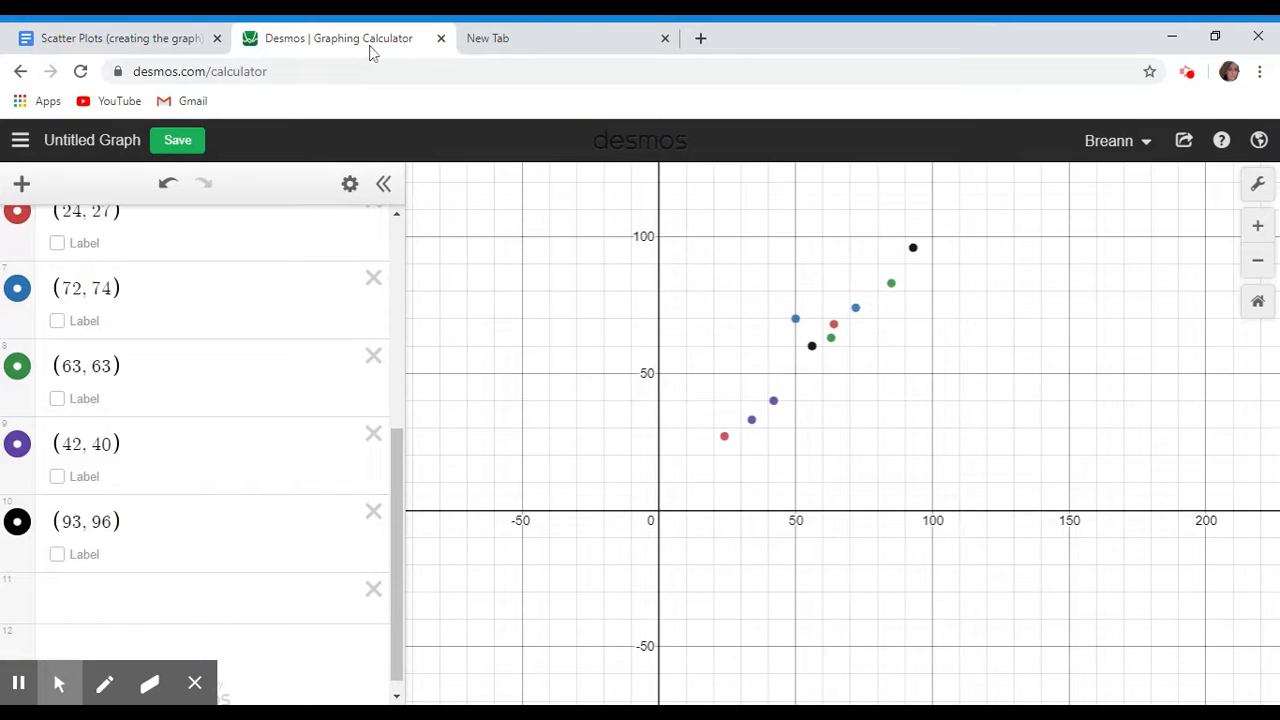
left_click(1182, 143)
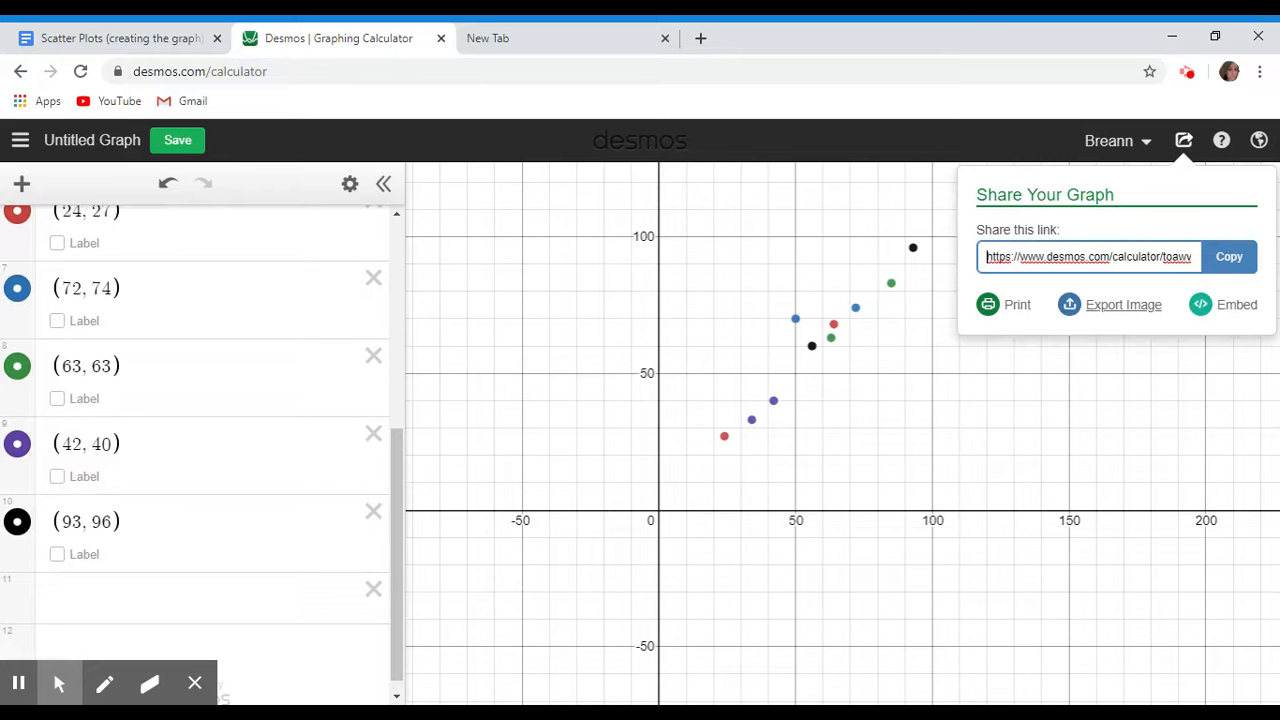
left_click(1110, 305)
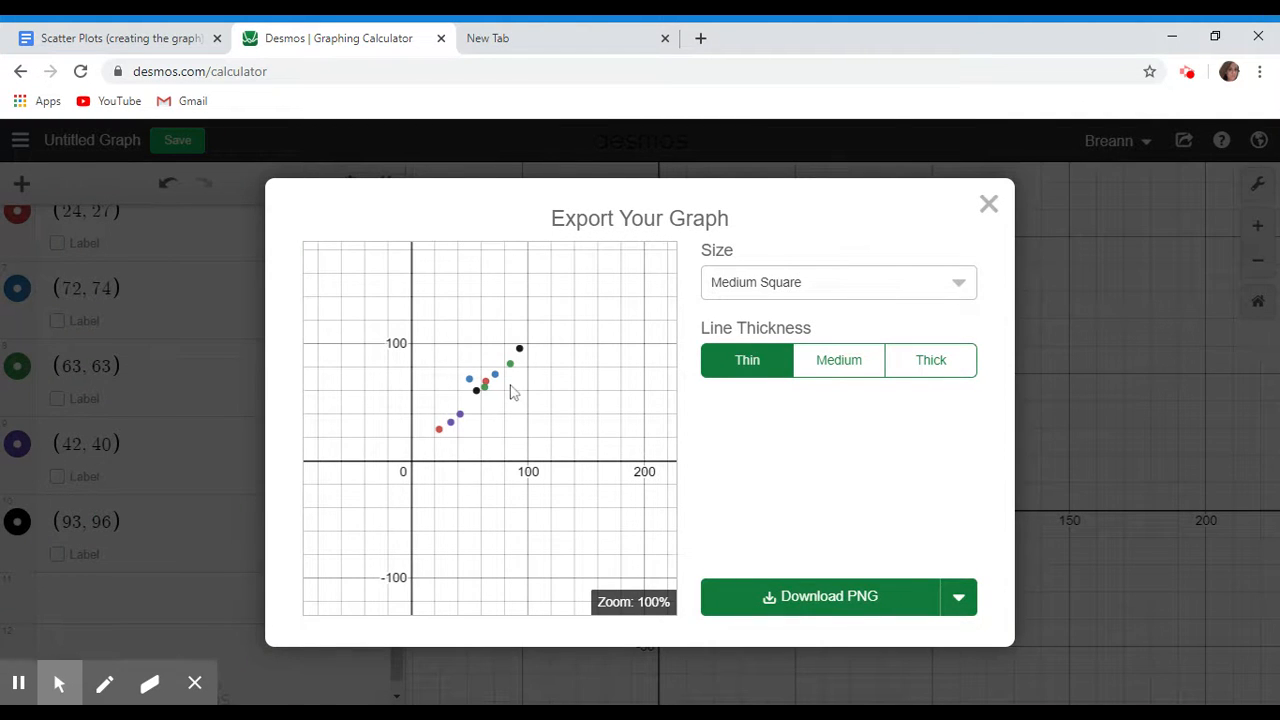
left_click(988, 205)
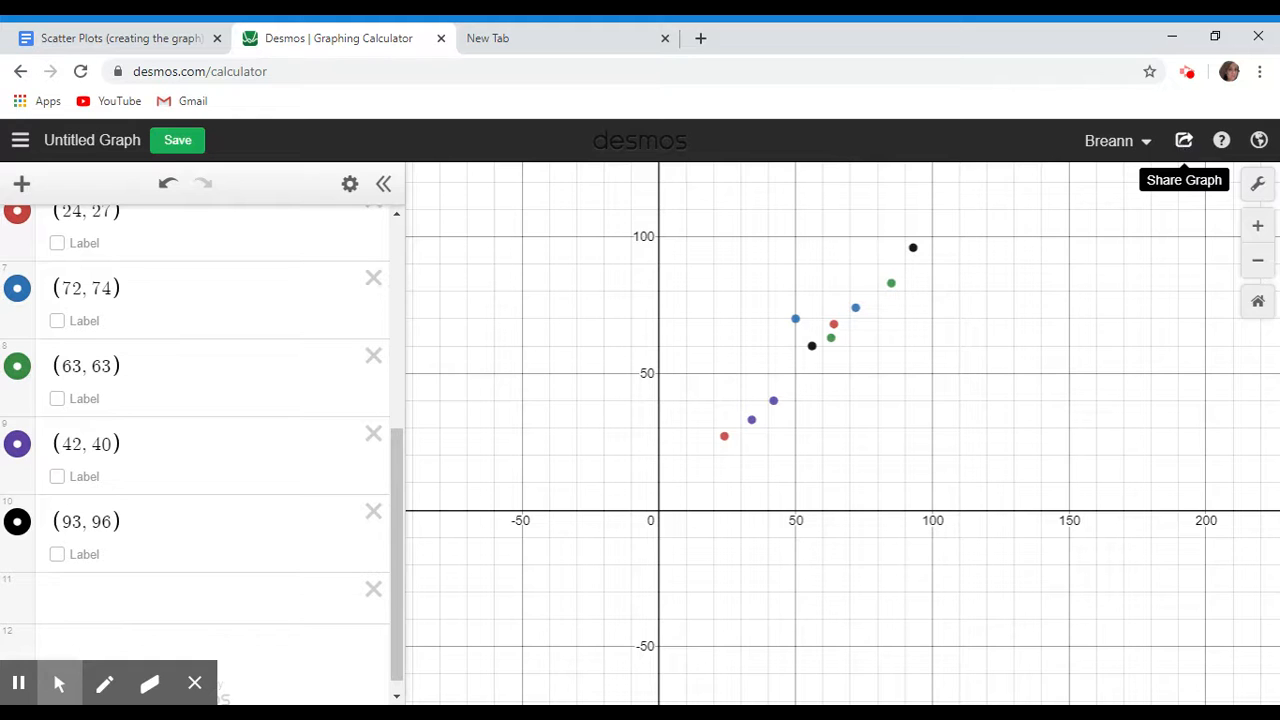
- Export the scatter plot as a Medium Square image with thin lines and download it as a PNG
left_click(1183, 140)
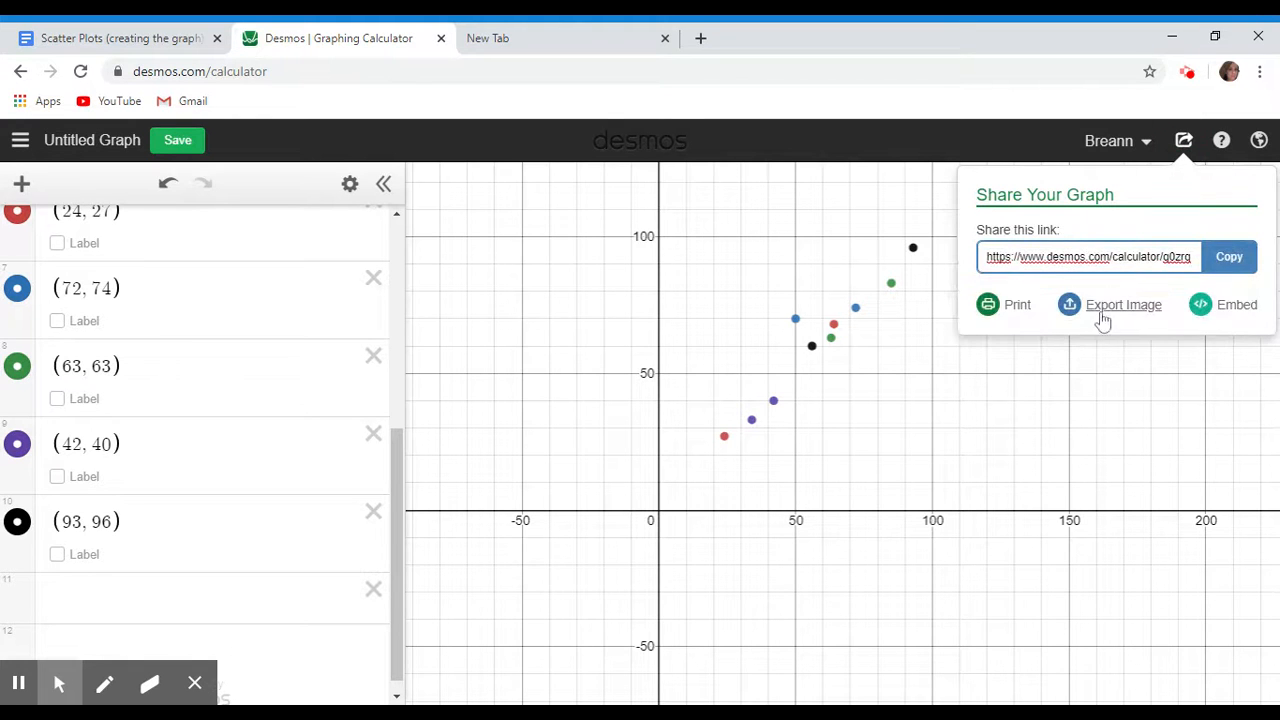
left_click(1100, 306)
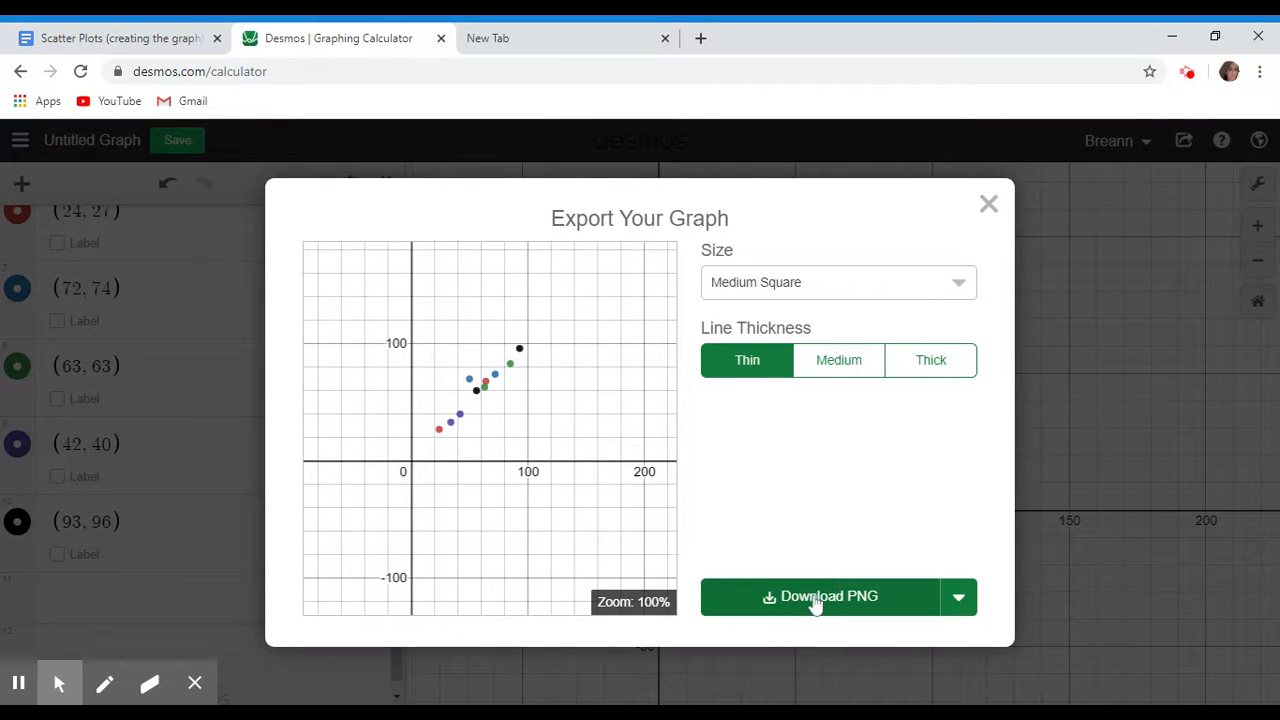
left_click(812, 600)
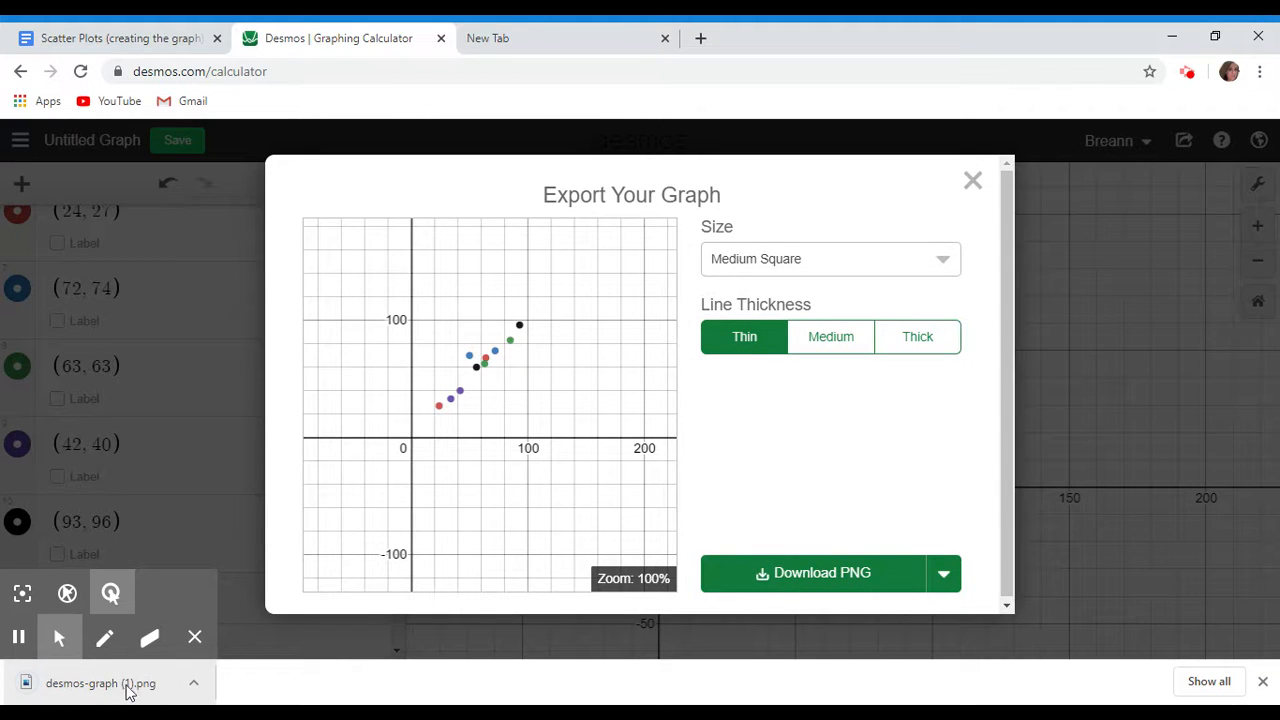
- Insert desmos-graph (1).png into the worksheet's first picture box and shrink it to about 2.3 inches wide
left_click(115, 42)
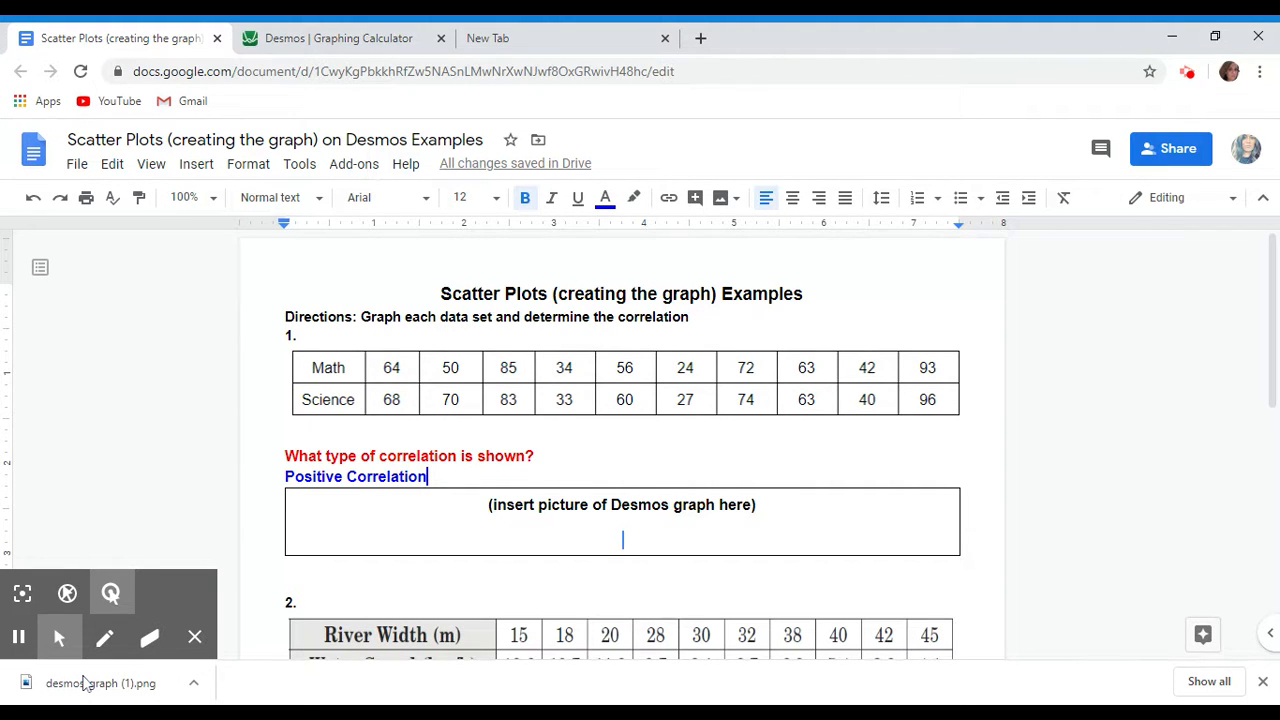
left_click_drag(85, 683, 587, 525)
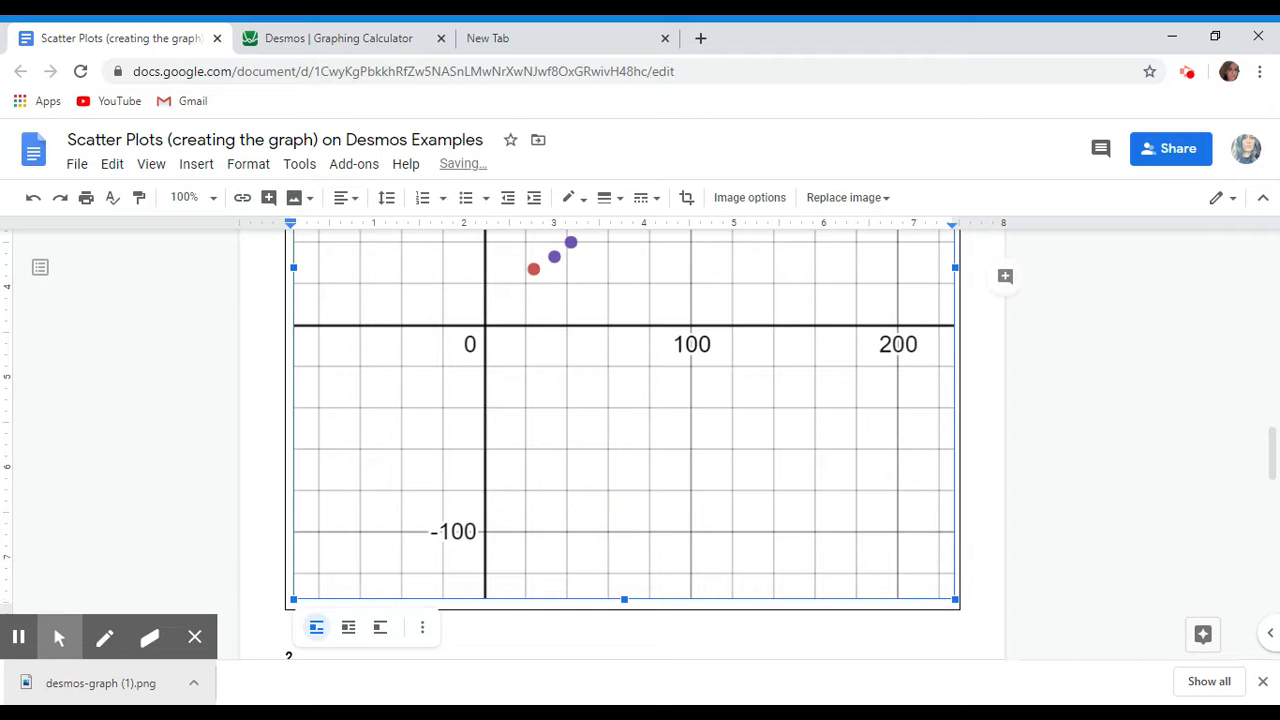
left_click_drag(955, 598, 706, 266)
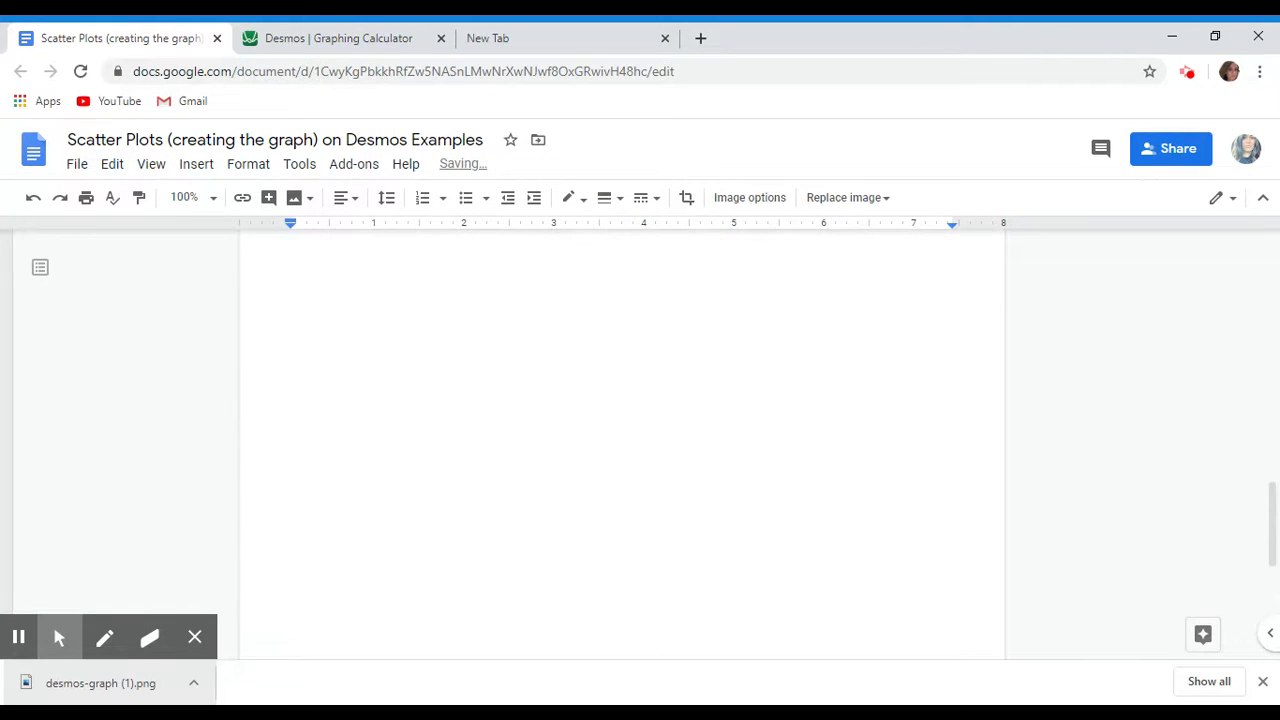
scroll(818, 620, "up", 7)
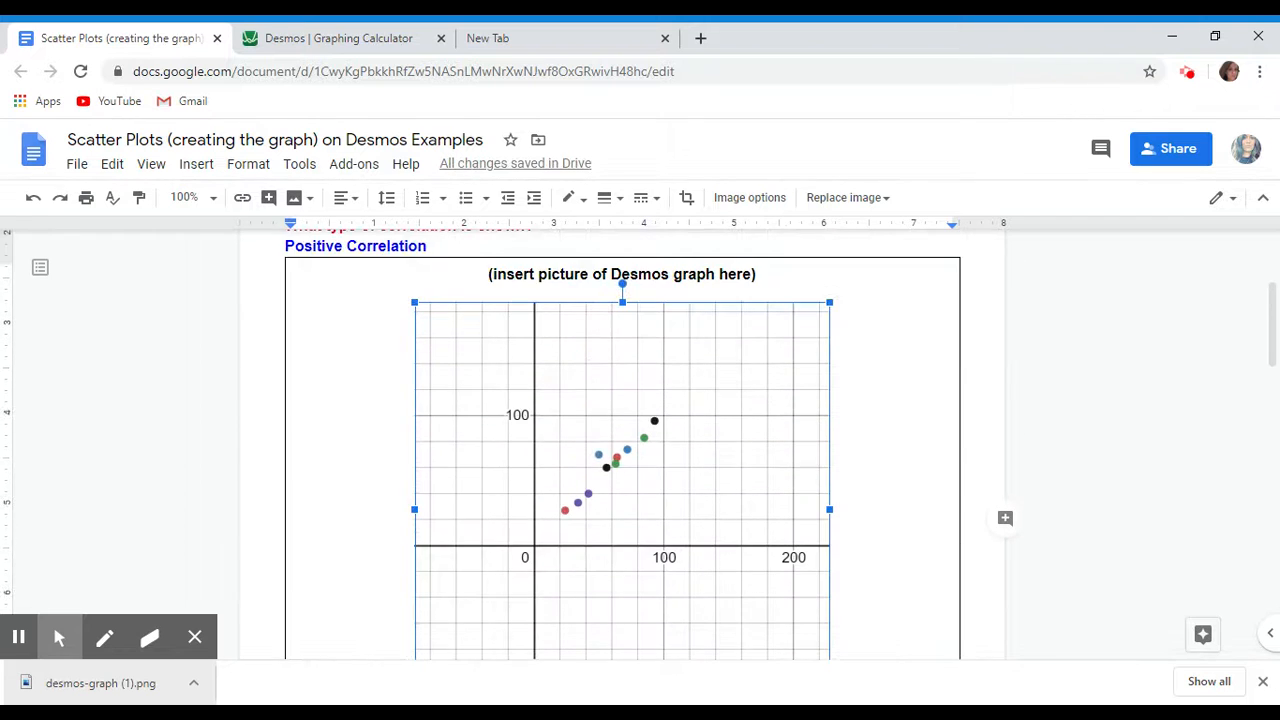
scroll(818, 620, "down", 1)
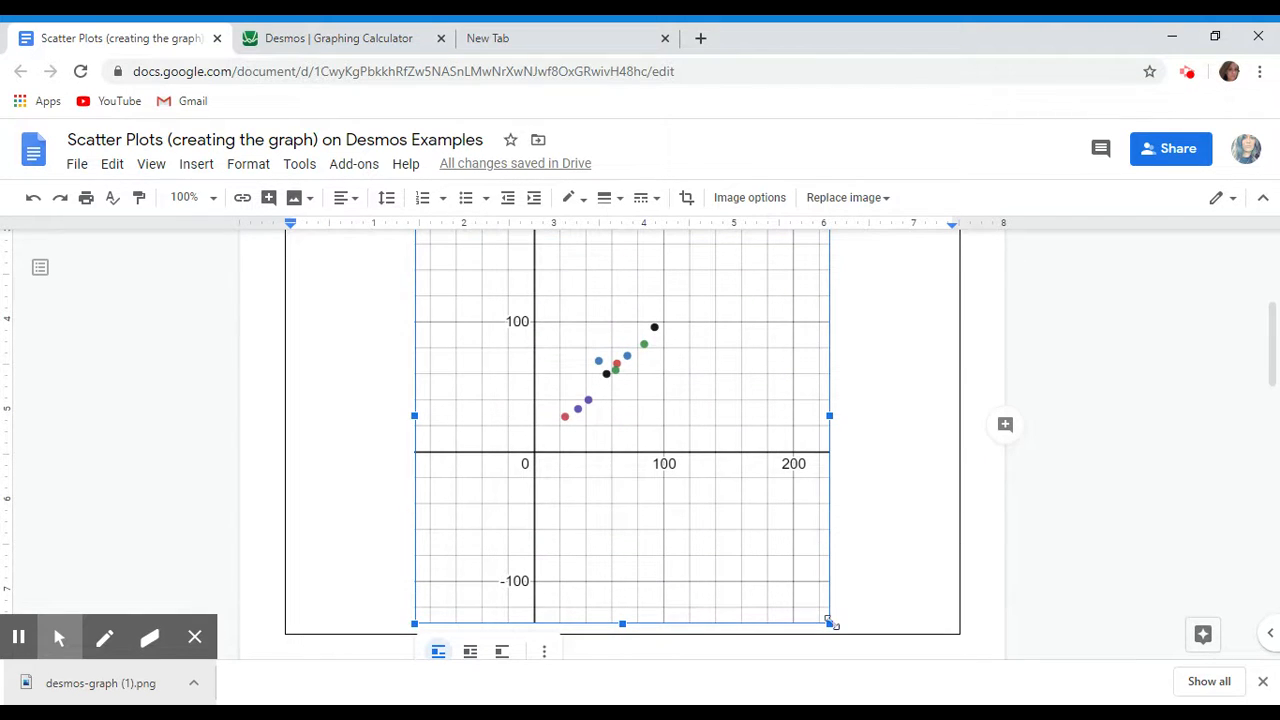
left_click_drag(829, 622, 662, 394)
scroll(720, 490, "up", 2)
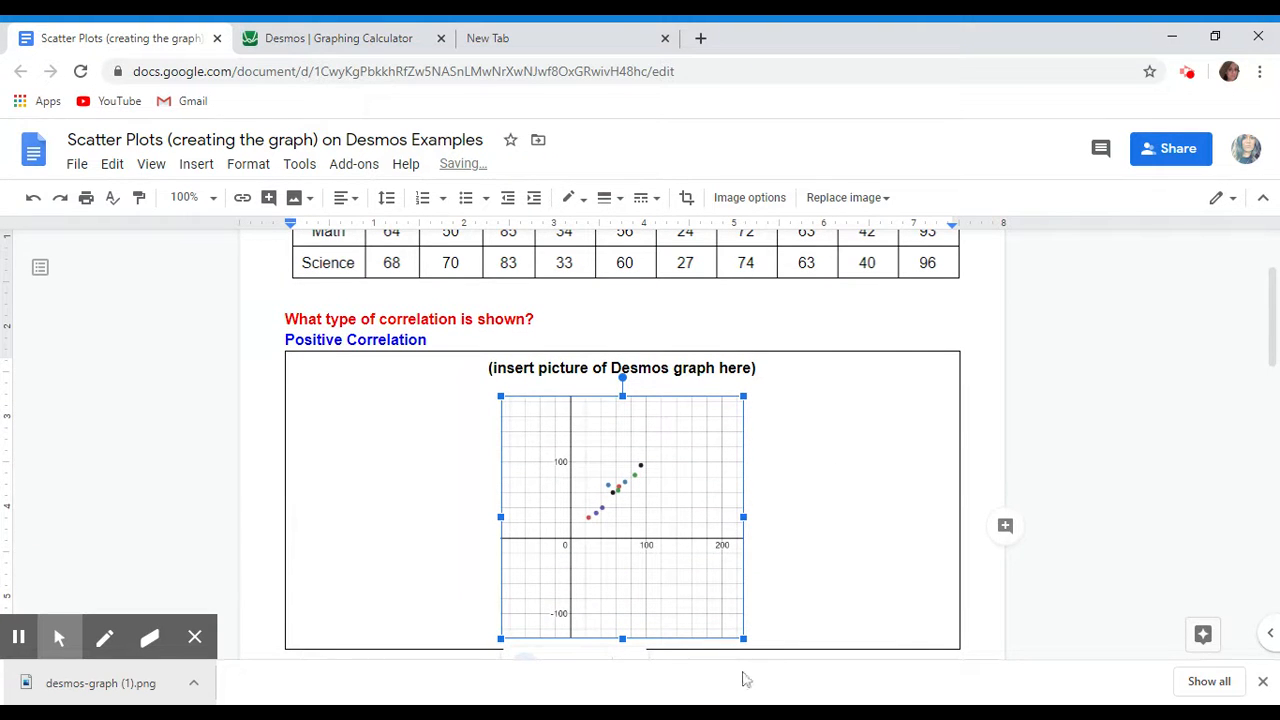
left_click_drag(743, 638, 708, 598)
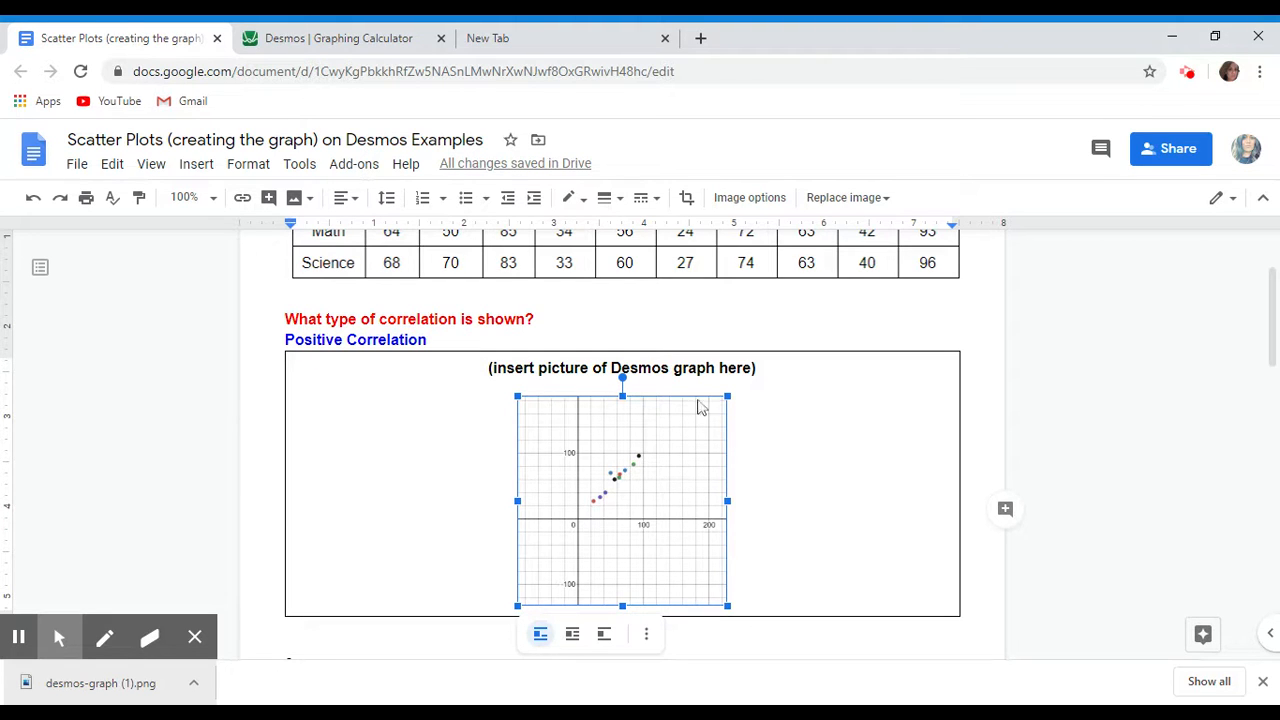
- View the worksheet's second data set, River Width and Water Speed, and switch to Desmos to close the export dialog
scroll(622, 440, "down", 3)
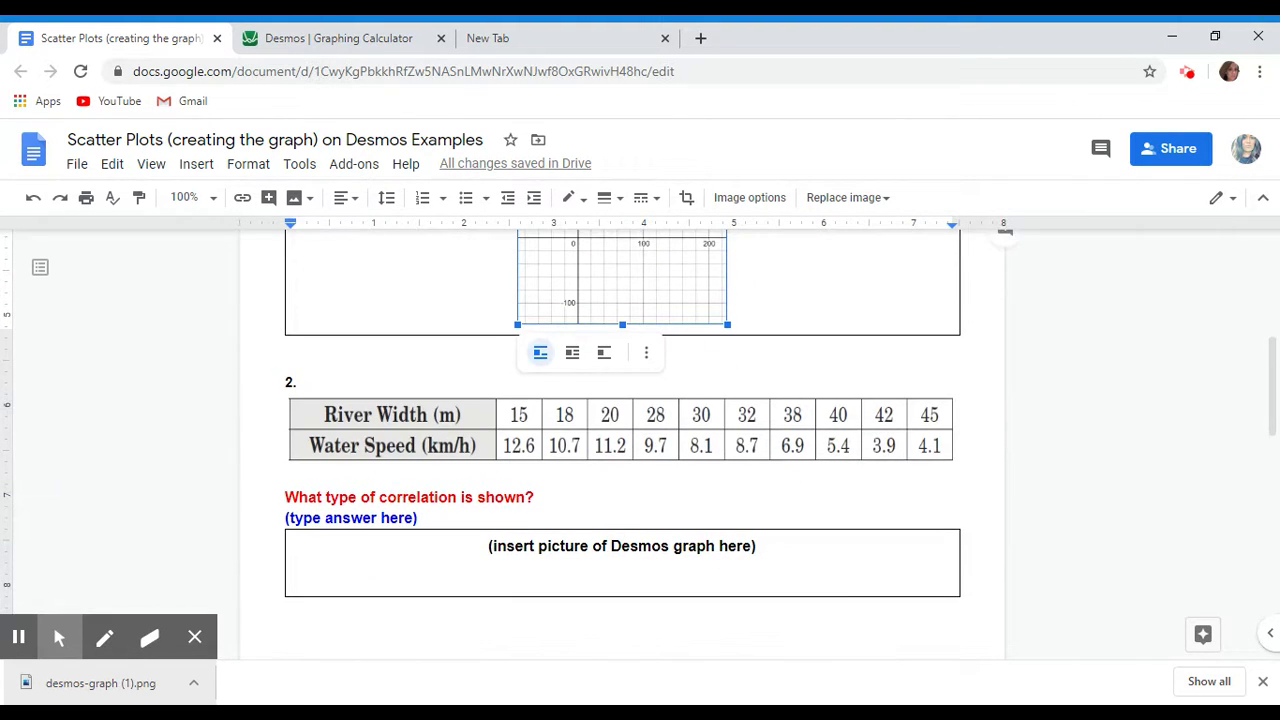
left_click(300, 38)
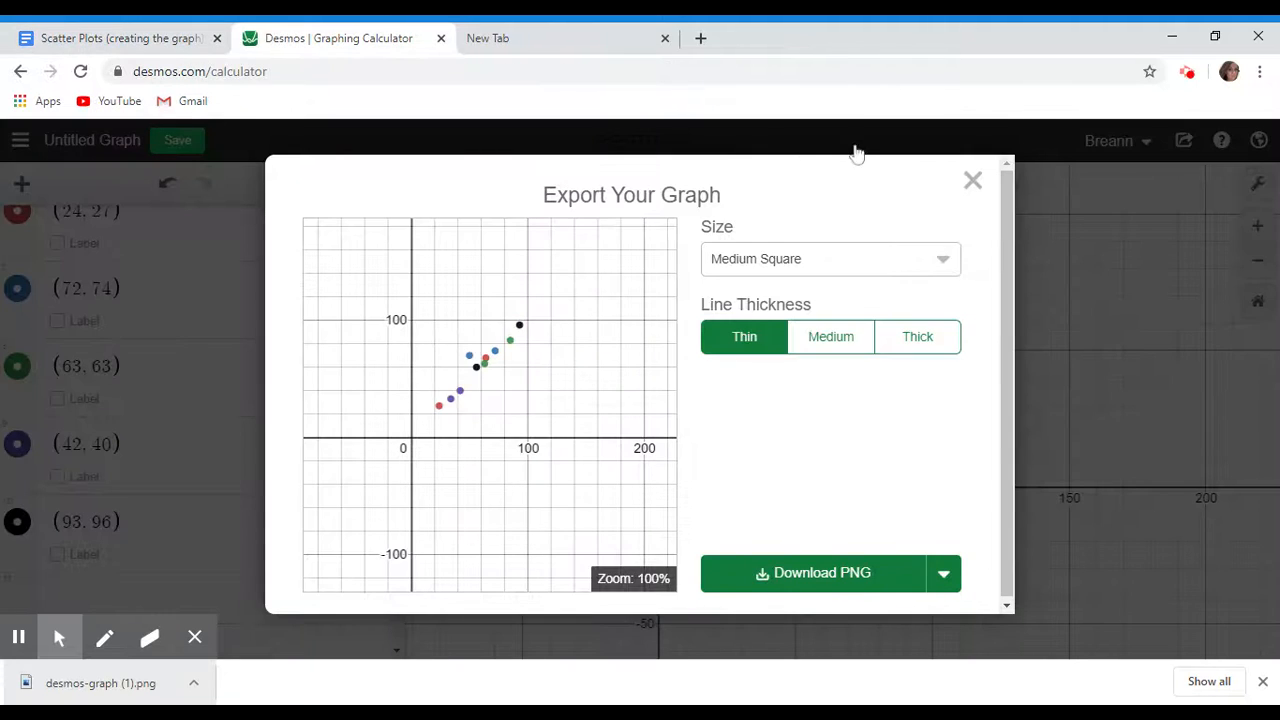
left_click(973, 181)
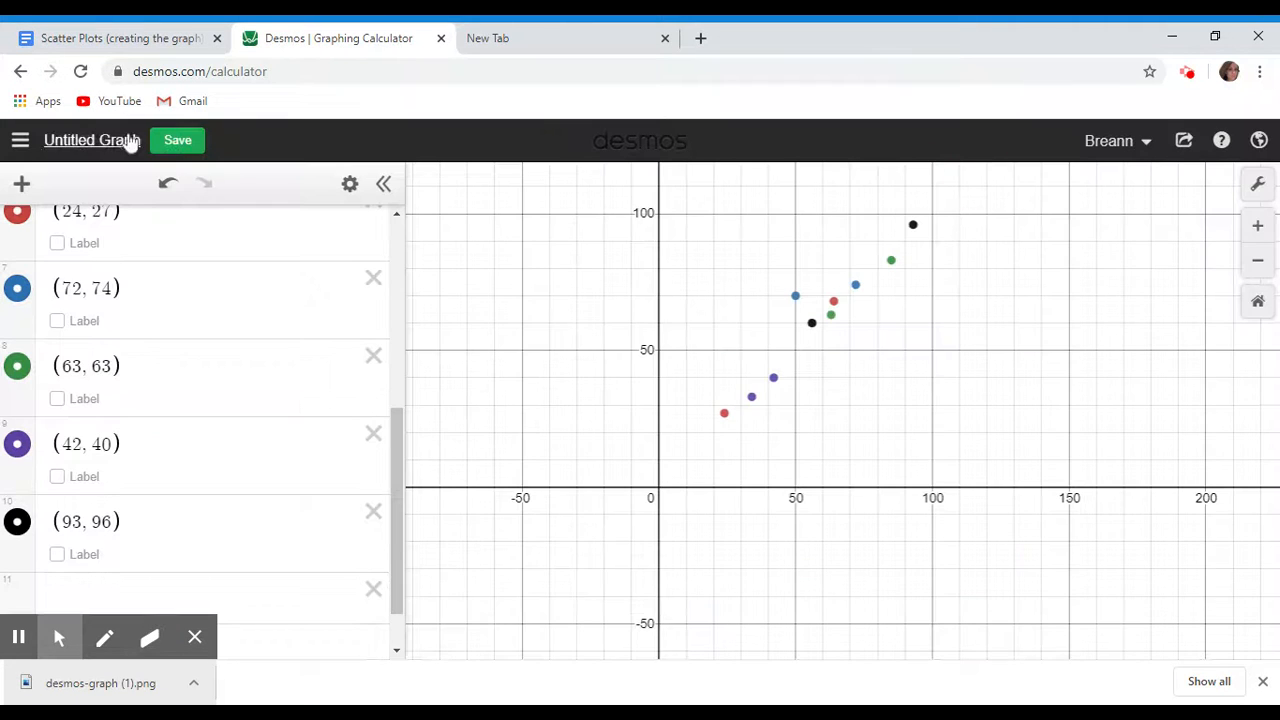
left_click(20, 140)
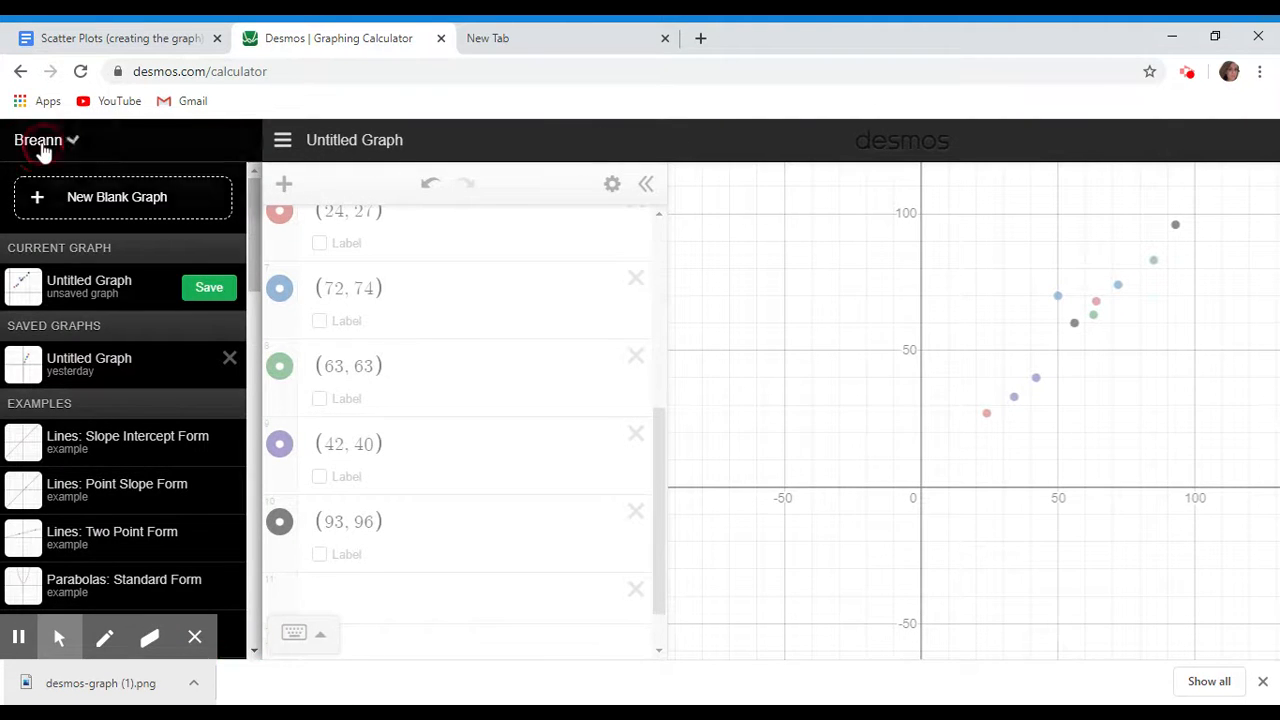
left_click(40, 145)
left_click(286, 144)
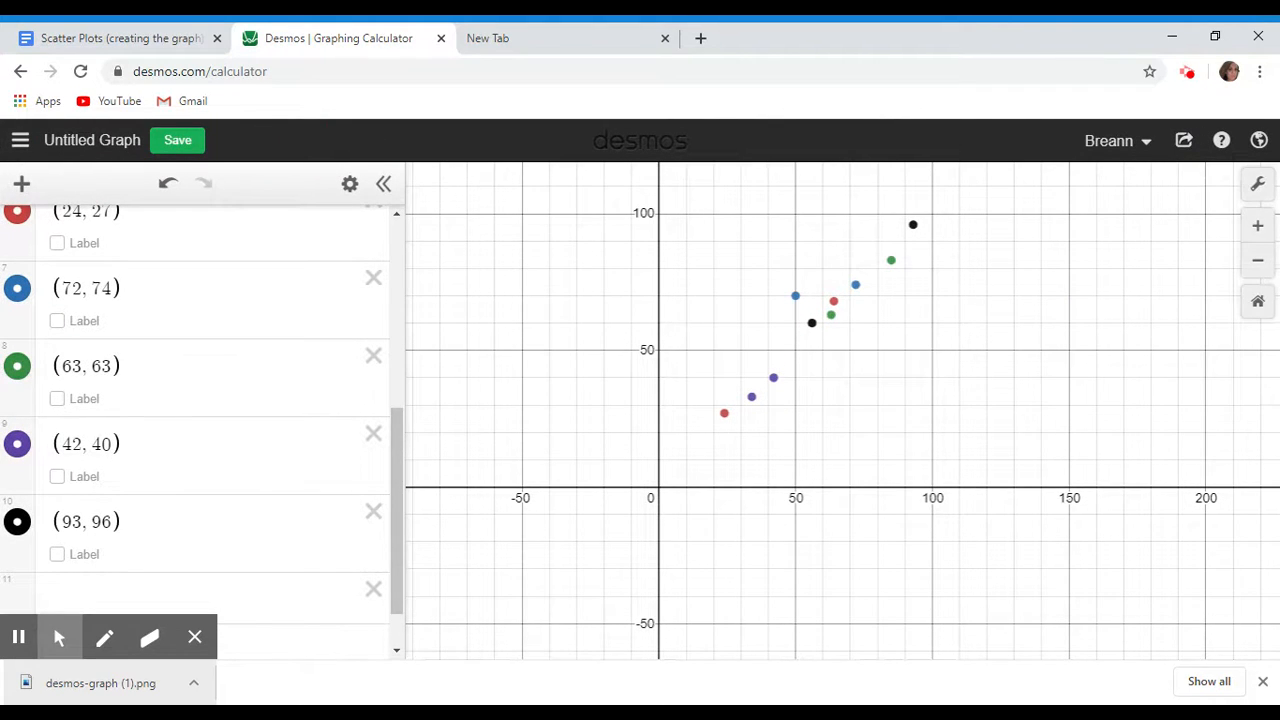
- Delete all the Math/Science points from the Desmos expression list to leave a blank graph
left_click(349, 183)
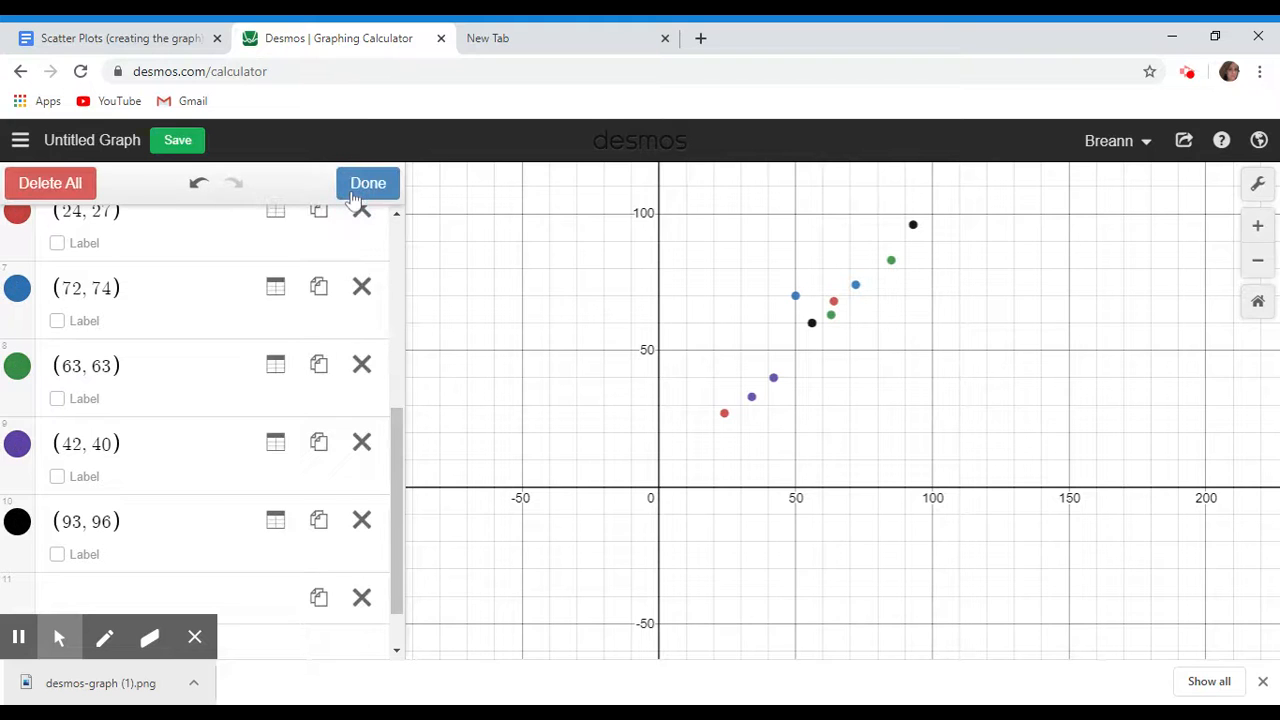
left_click(50, 183)
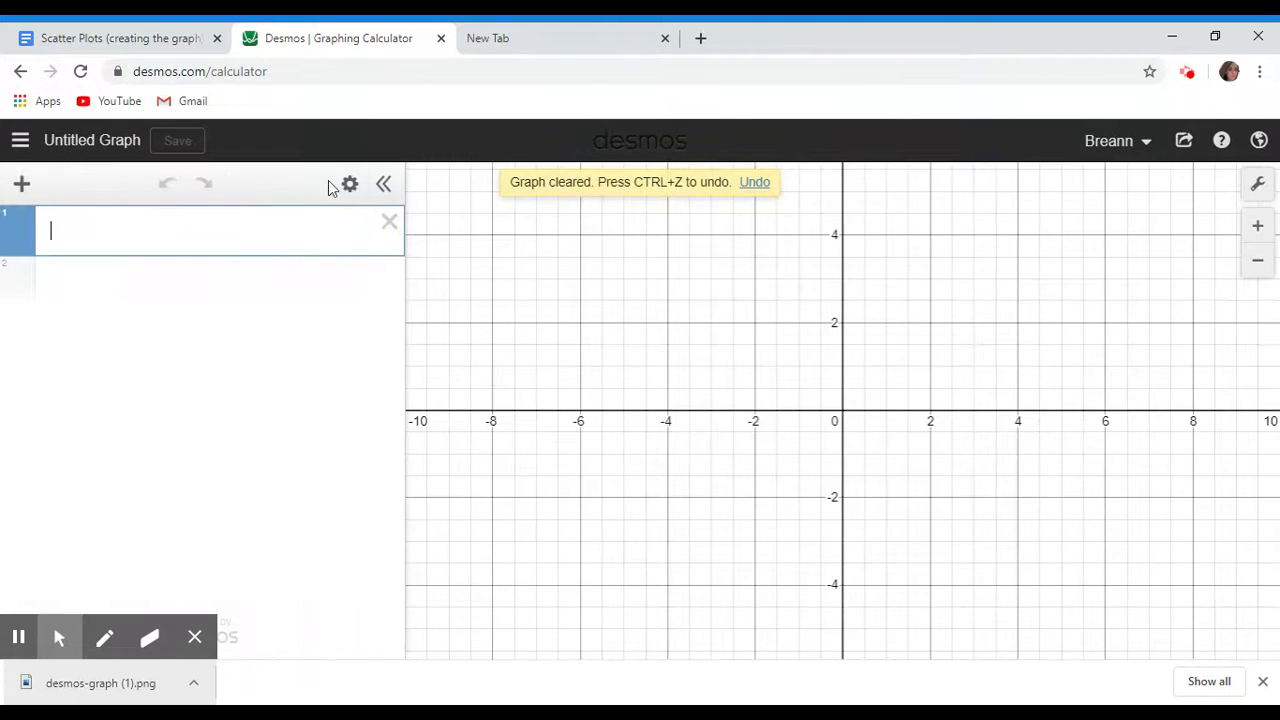
left_click(352, 185)
left_click(36, 200)
- Check the first River Width/Water Speed pair in the worksheet and add it in Desmos as the point (15, 12.6)
left_click(128, 42)
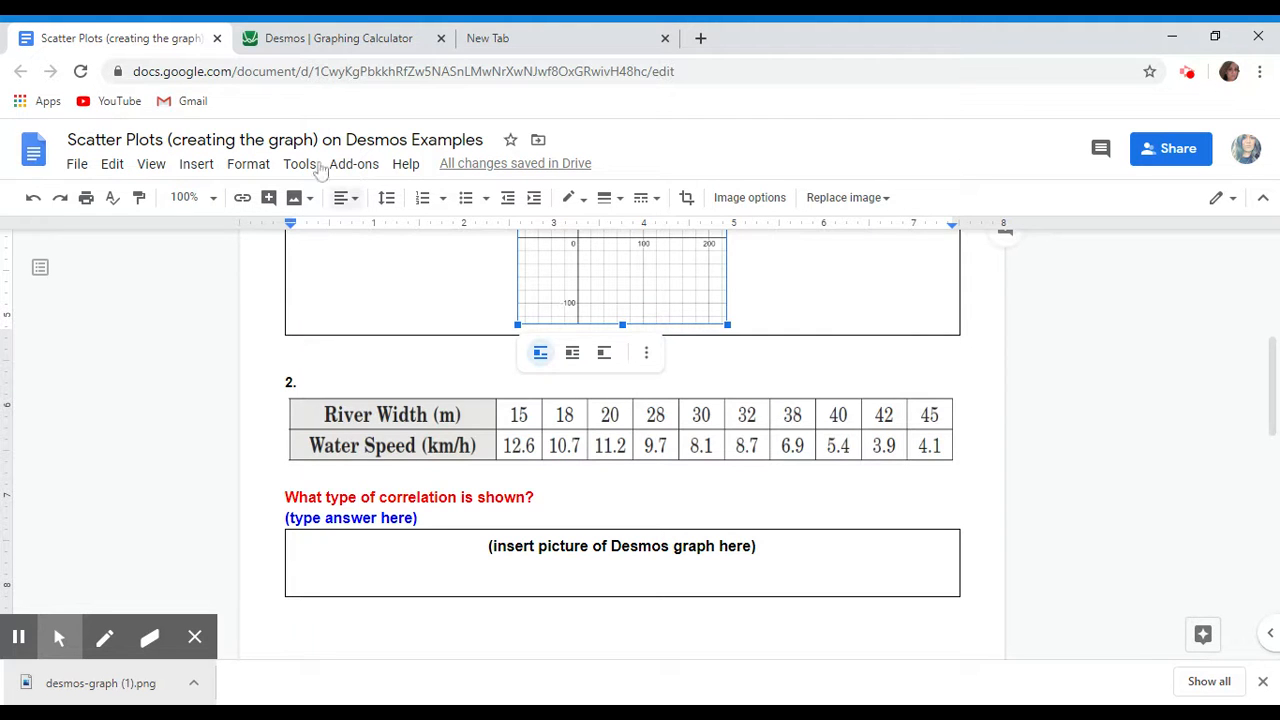
left_click(310, 38)
type("(1")
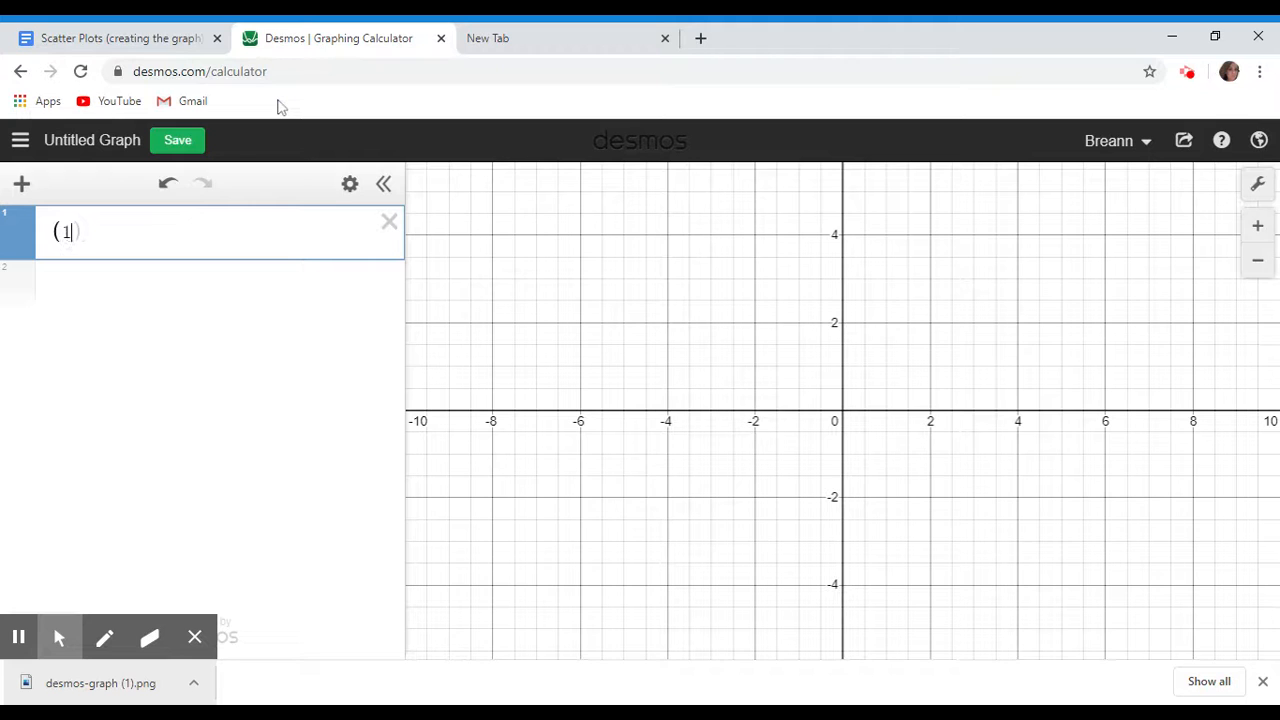
type("5, 12.6")
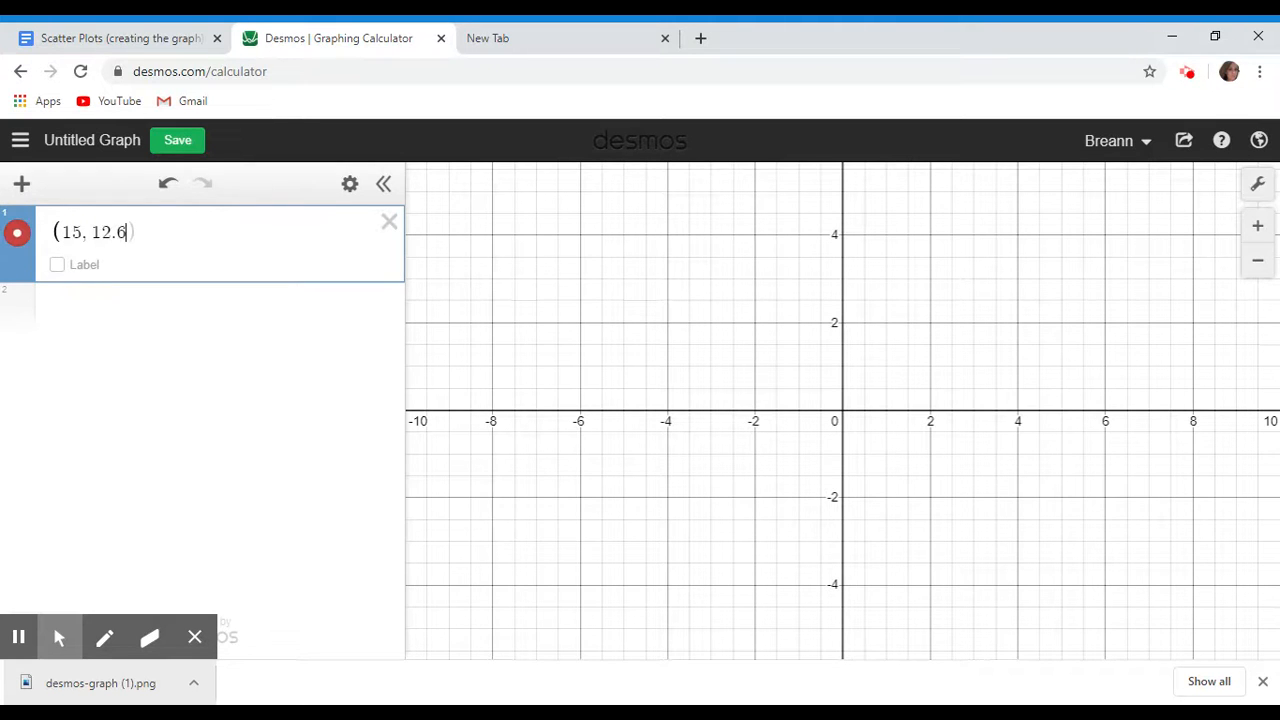
key("Return")
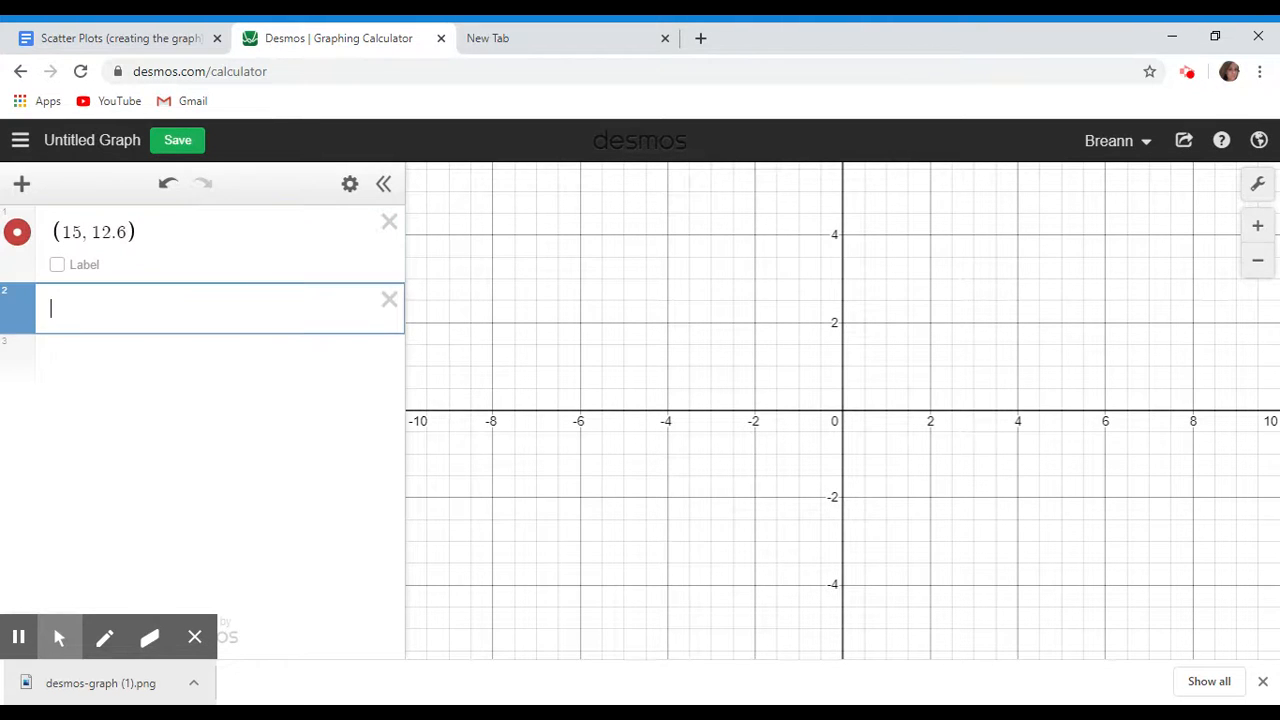
- Look up the second River Width/Water Speed pair in the worksheet and plot it in Desmos as (18, 10.7)
left_click(90, 38)
left_click(333, 38)
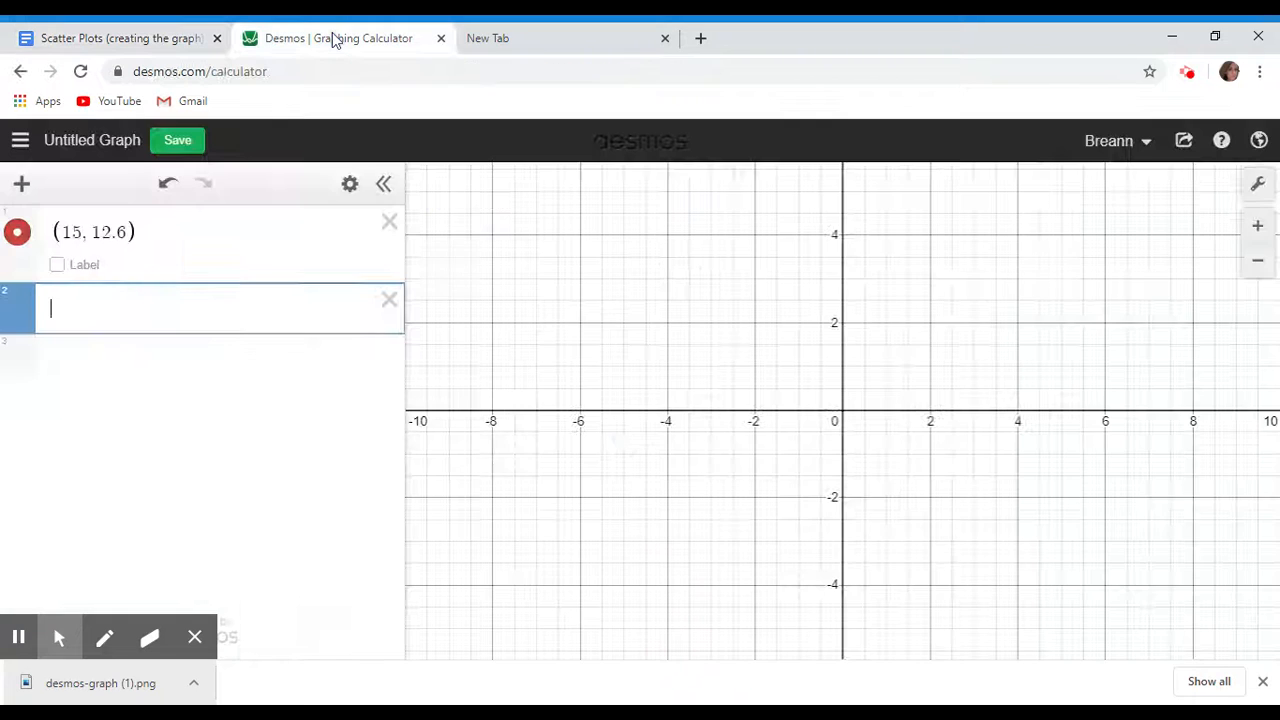
type("1")
type("(")
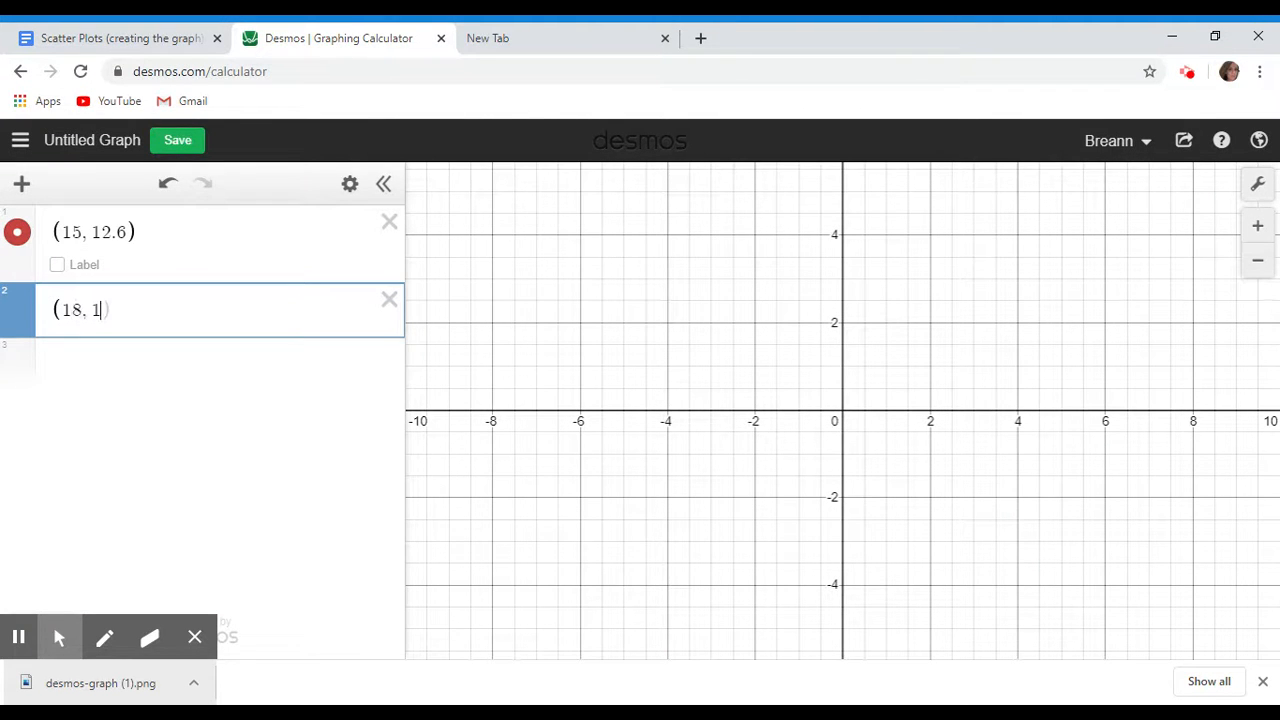
type("18, 1-")
key("BackSpace")
type("0.7")
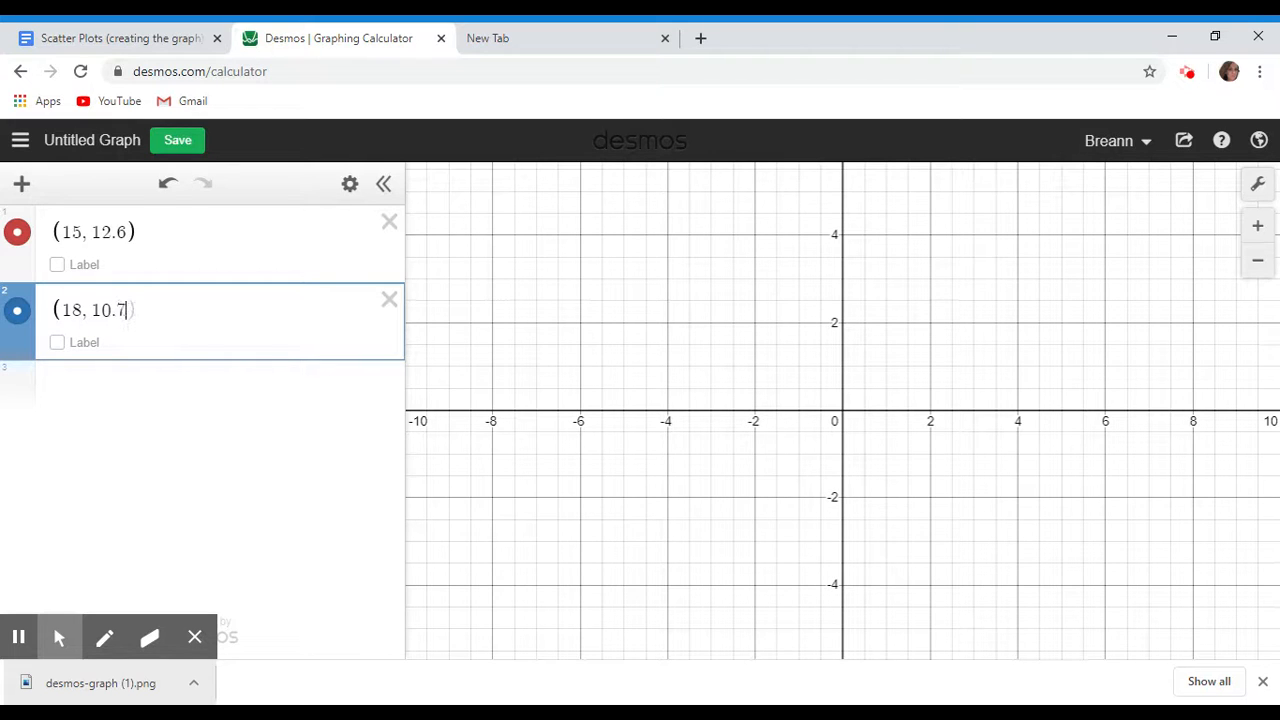
key("Return")
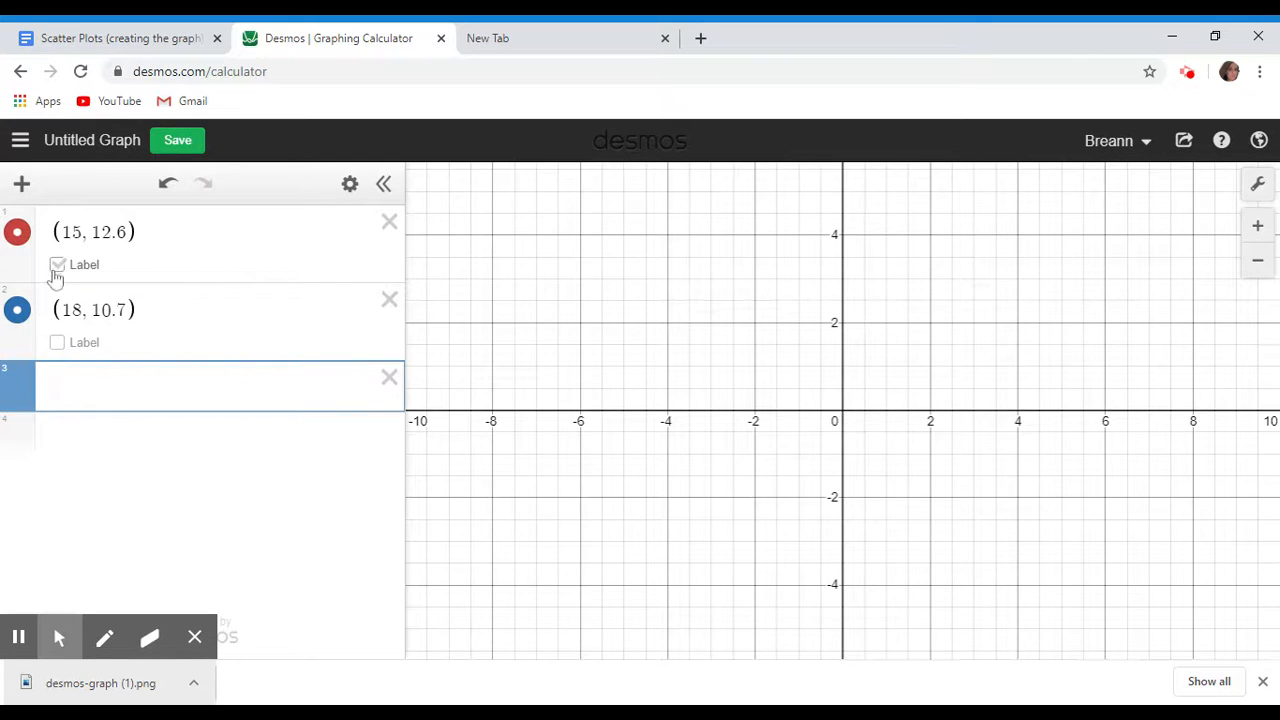
- Check the third River Width/Water Speed pair in the worksheet and add it in Desmos as the point (20, 11.2)
left_click(100, 40)
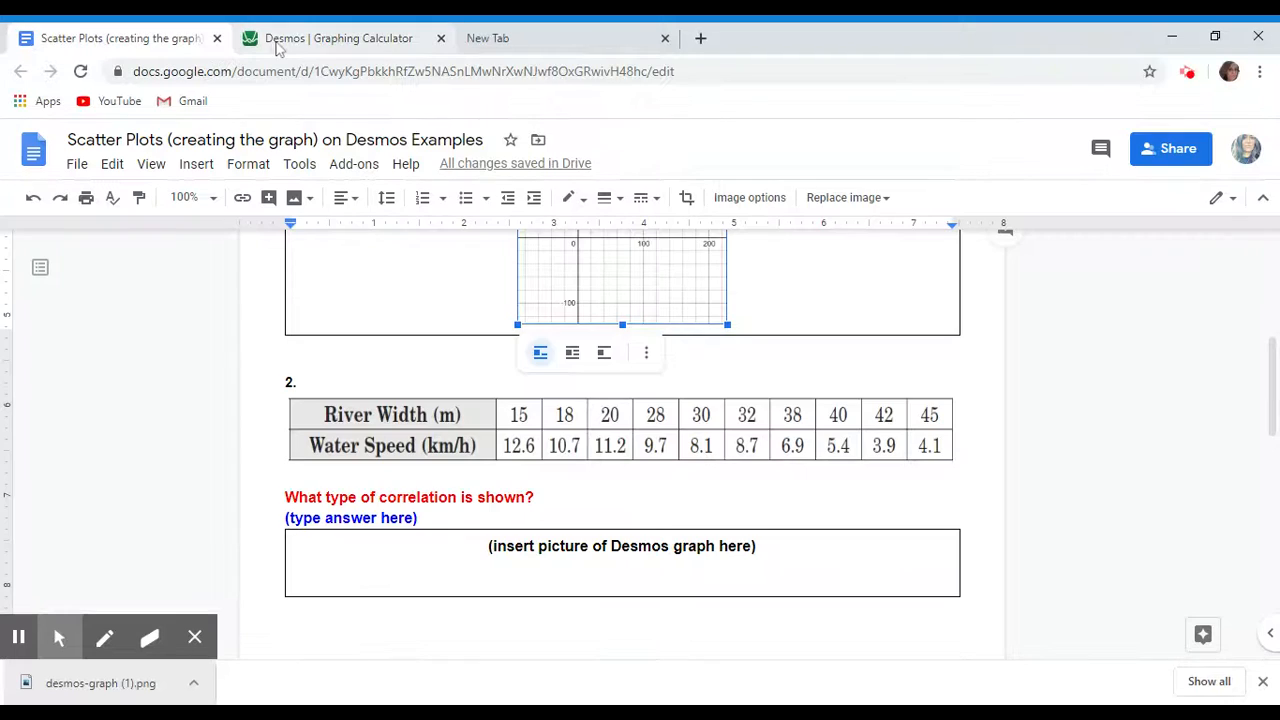
left_click(285, 40)
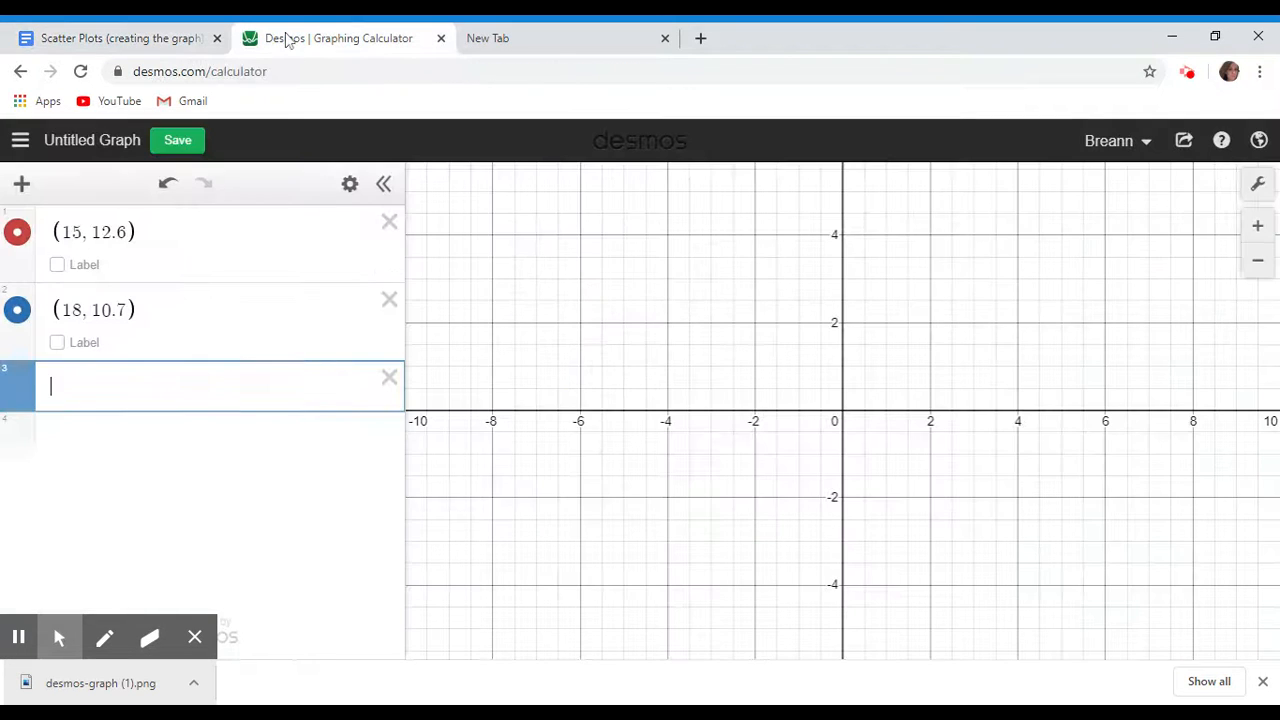
type("(20")
type(", 11.2)")
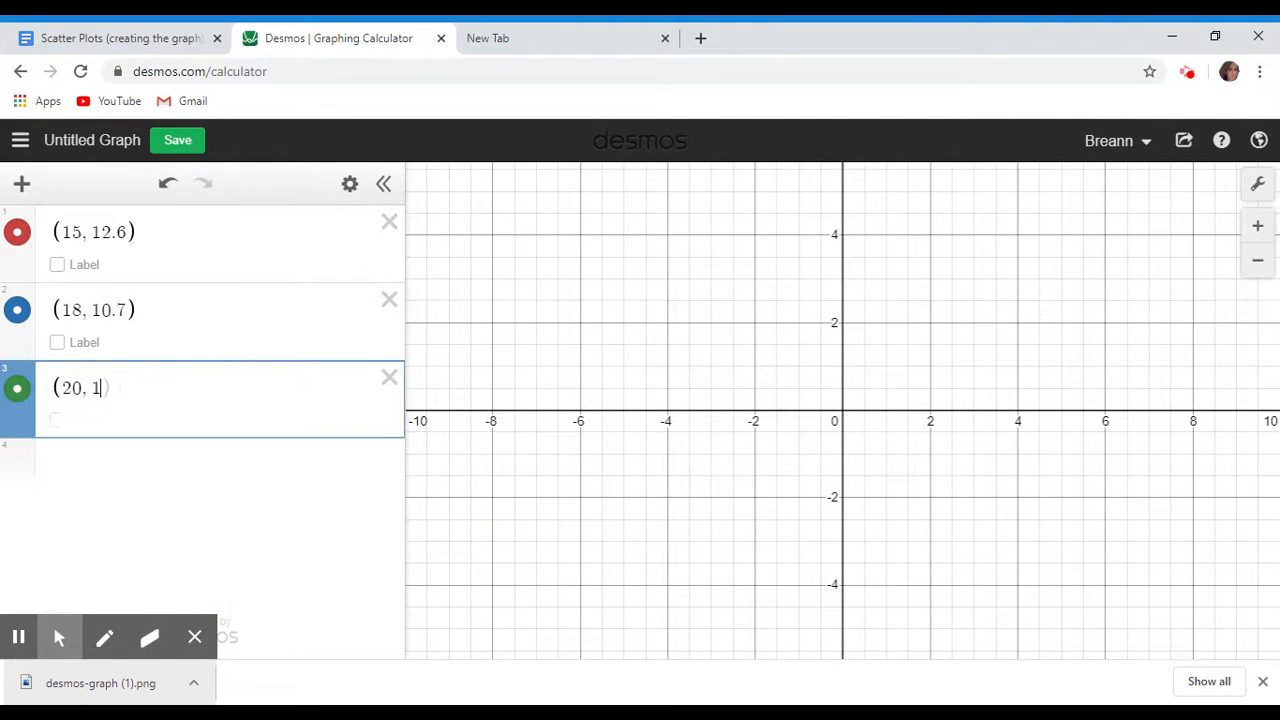
key("Return")
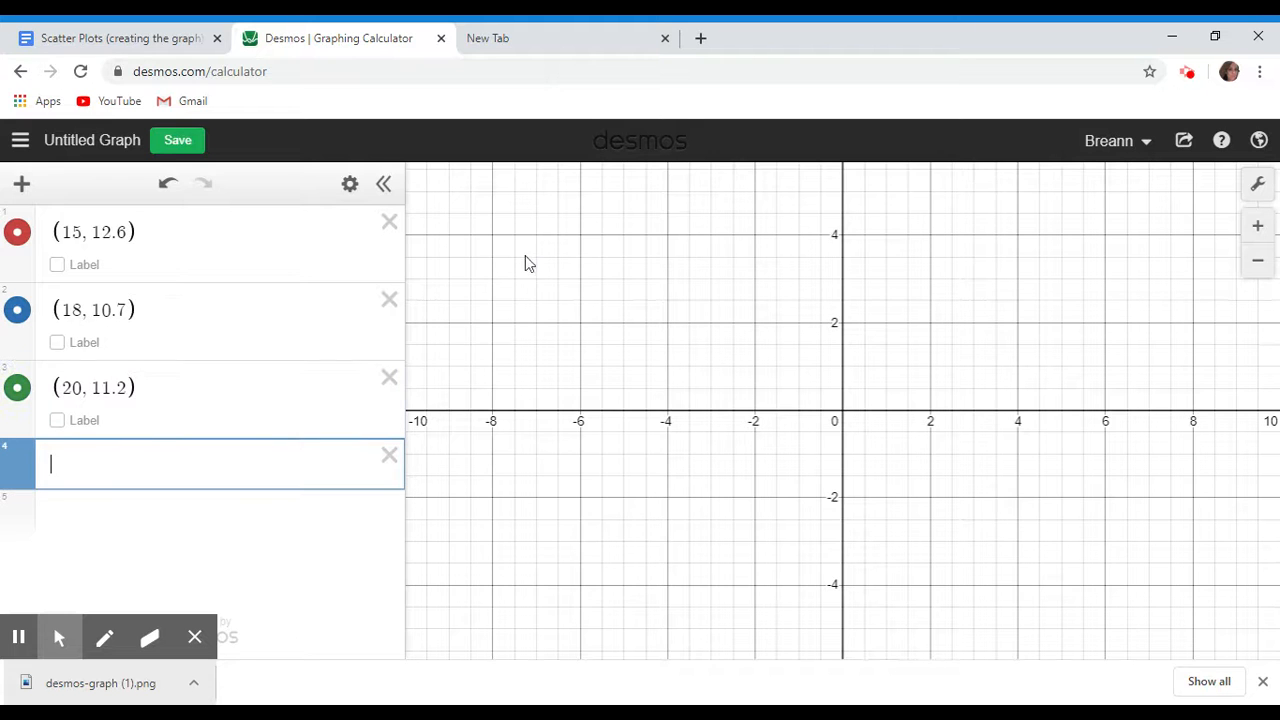
- Reframe the graph around the three river points, with x from about -25 to 55 and y up to about 30
left_click(1258, 262)
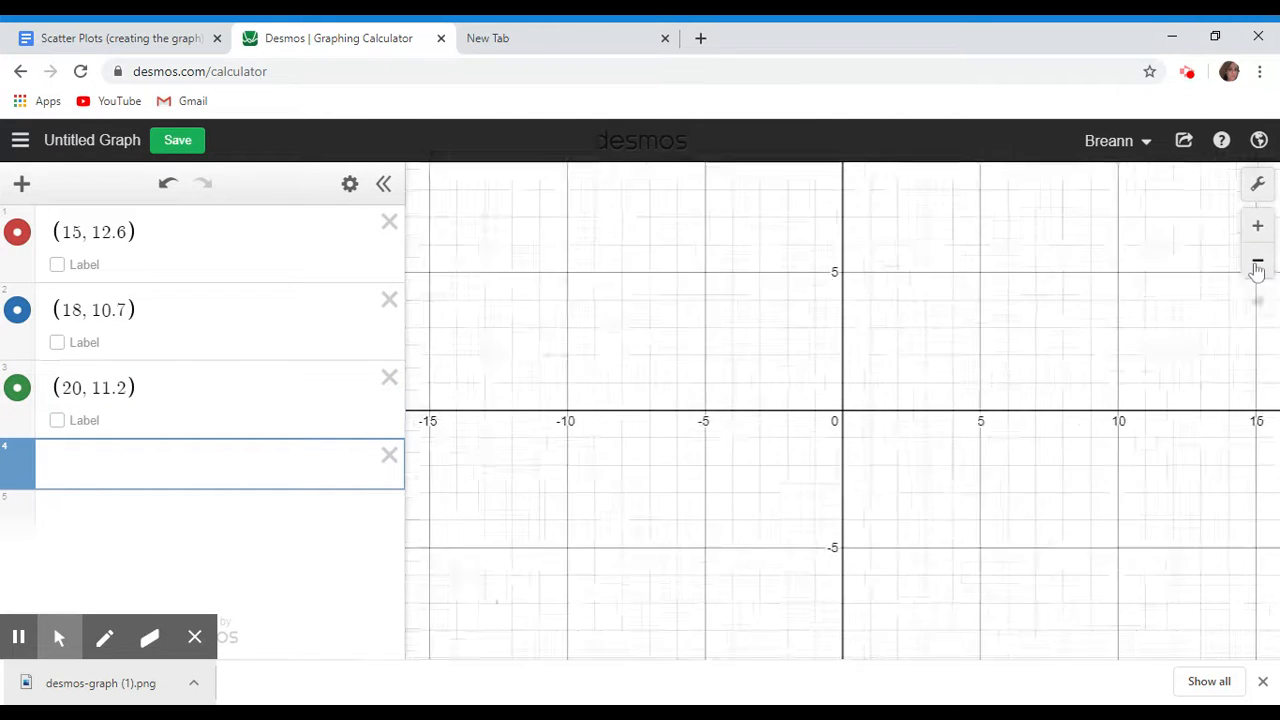
left_click(1258, 262)
left_click(1258, 262)
left_click_drag(1114, 280, 909, 314)
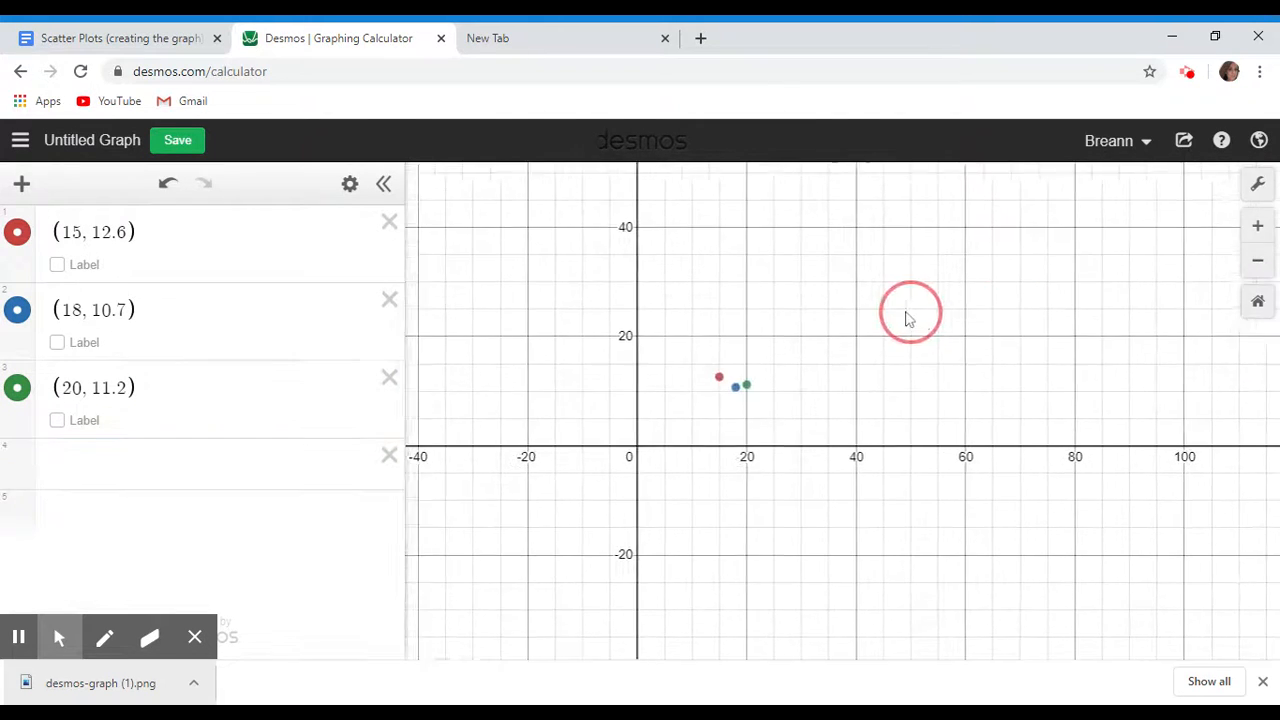
left_click(1258, 226)
left_click(1260, 229)
left_click_drag(678, 355, 1077, 352)
left_click_drag(953, 305, 1101, 359)
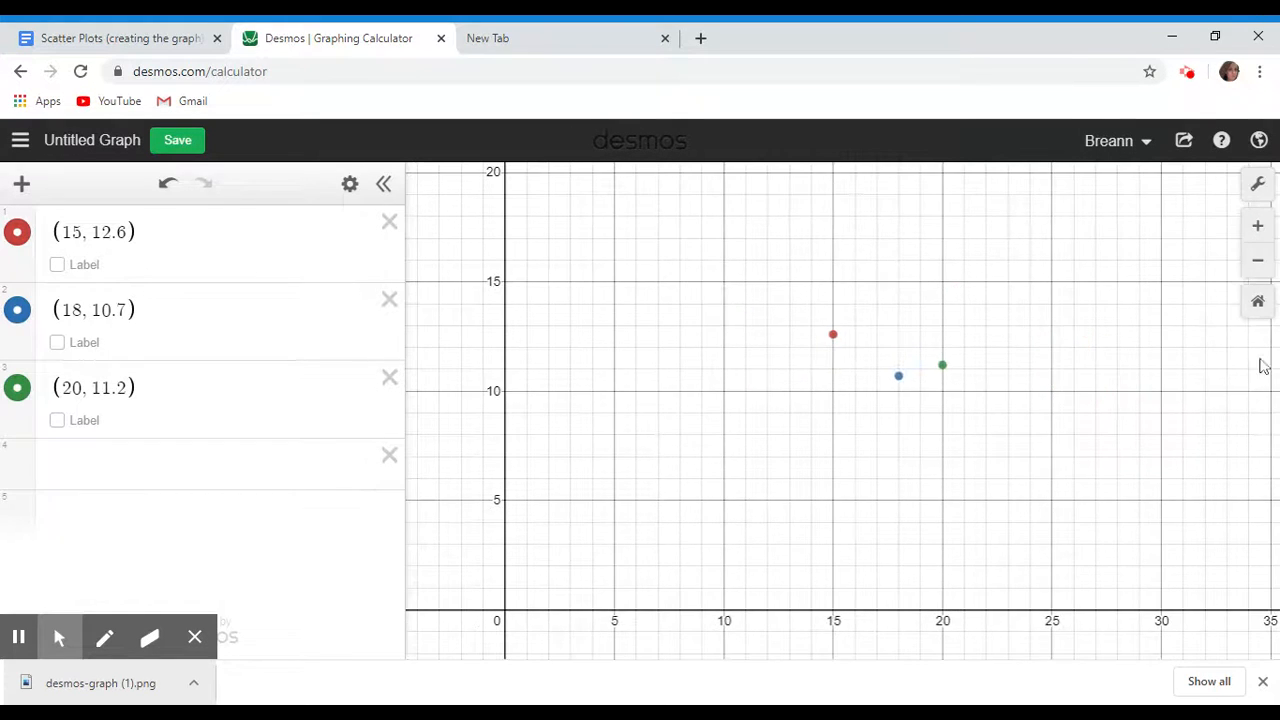
left_click(1258, 262)
- Look up the fourth River Width/Water Speed pair in the worksheet and add the point (28, 9.7) in Desmos
left_click(134, 485)
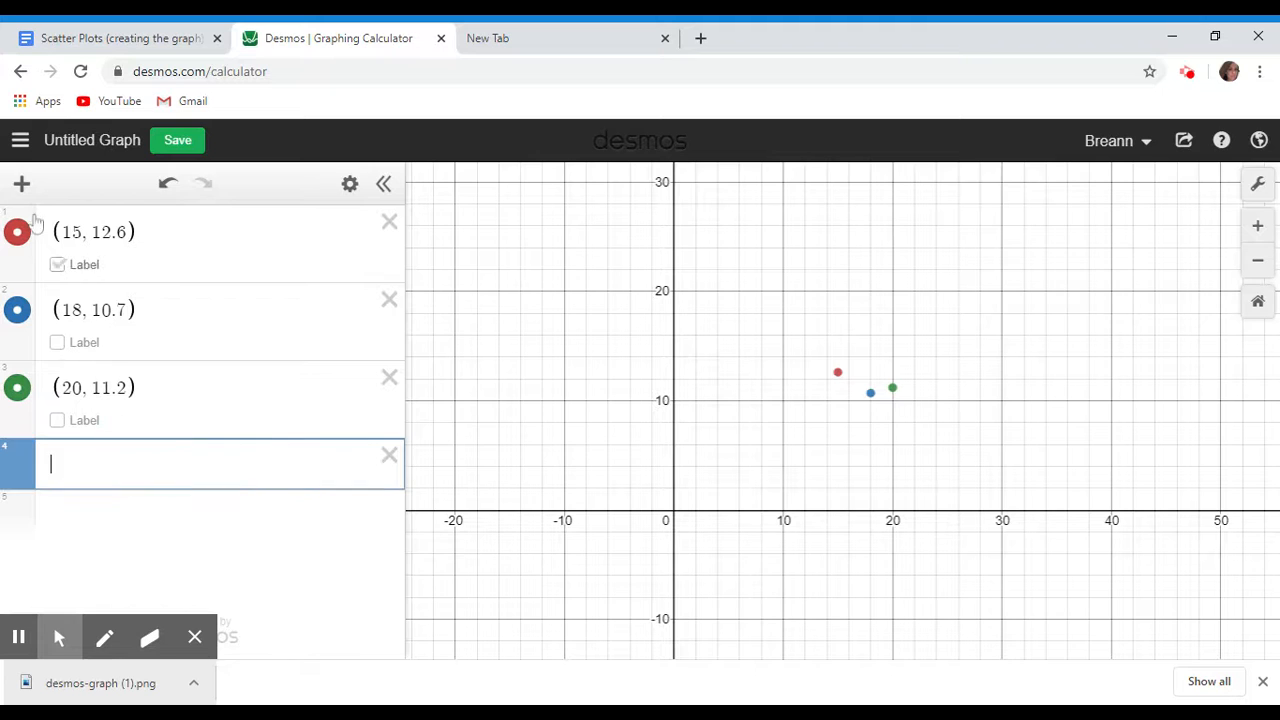
left_click(214, 38)
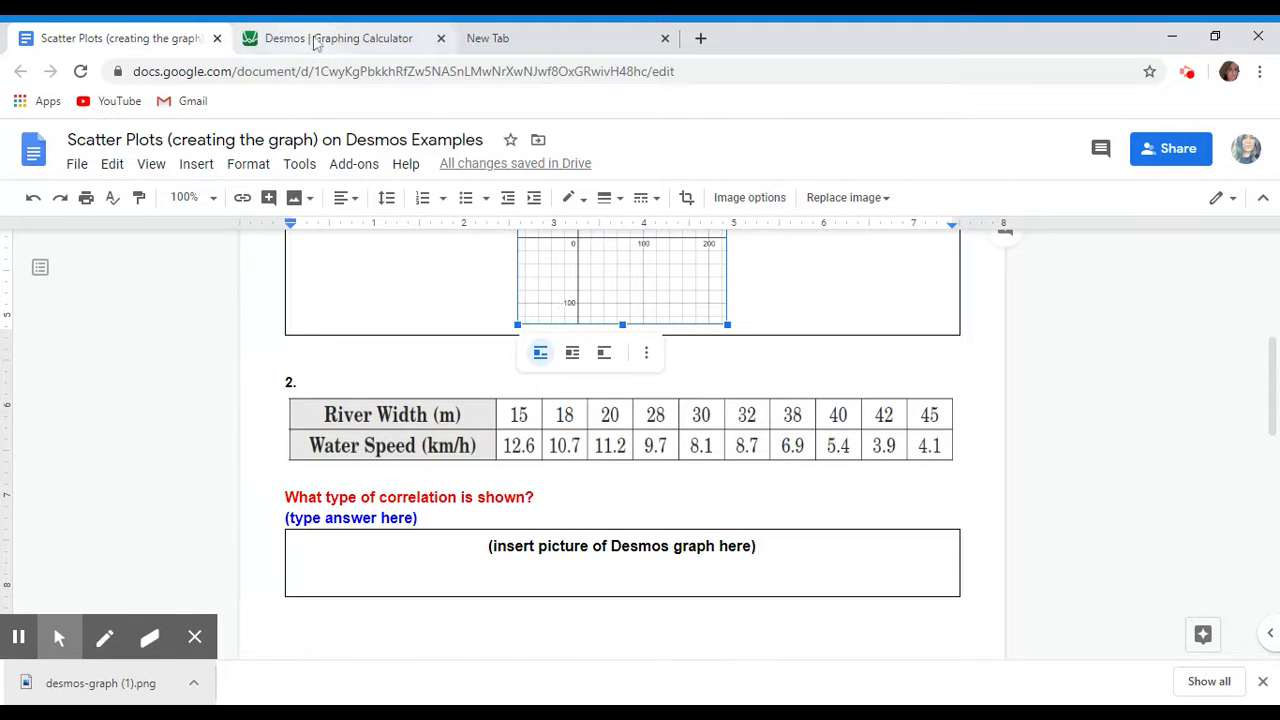
left_click(318, 40)
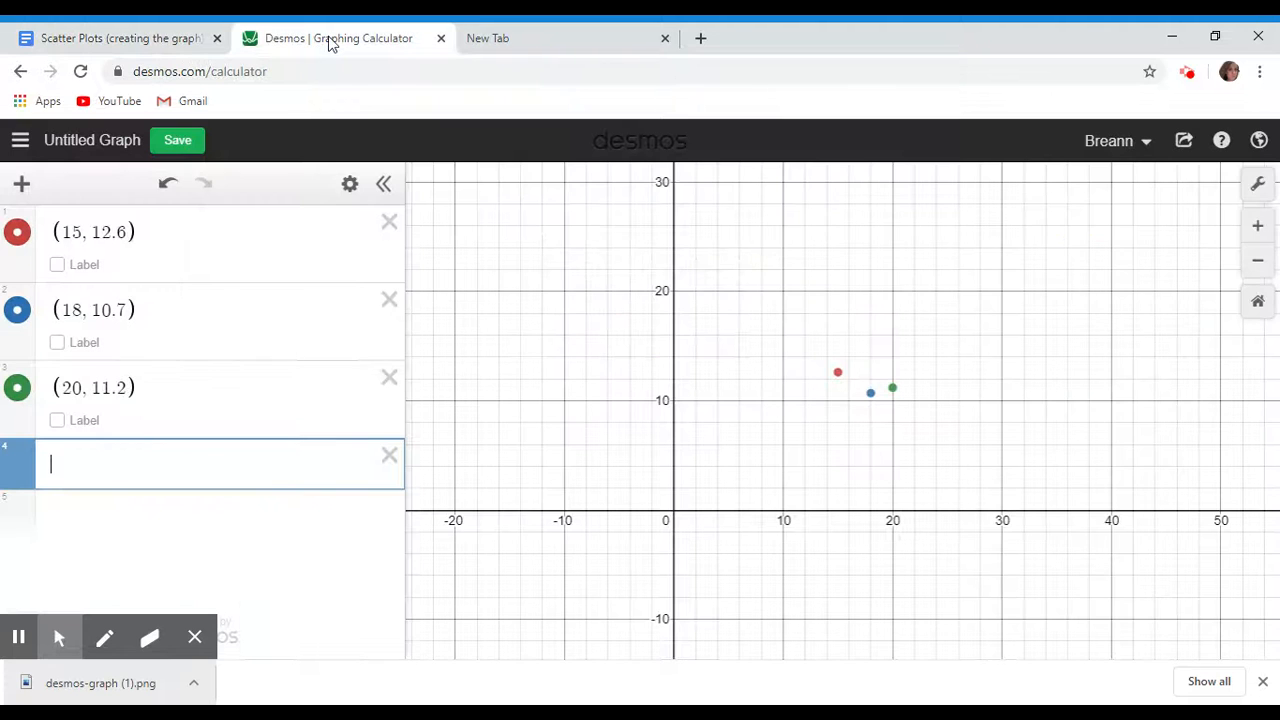
type("(28")
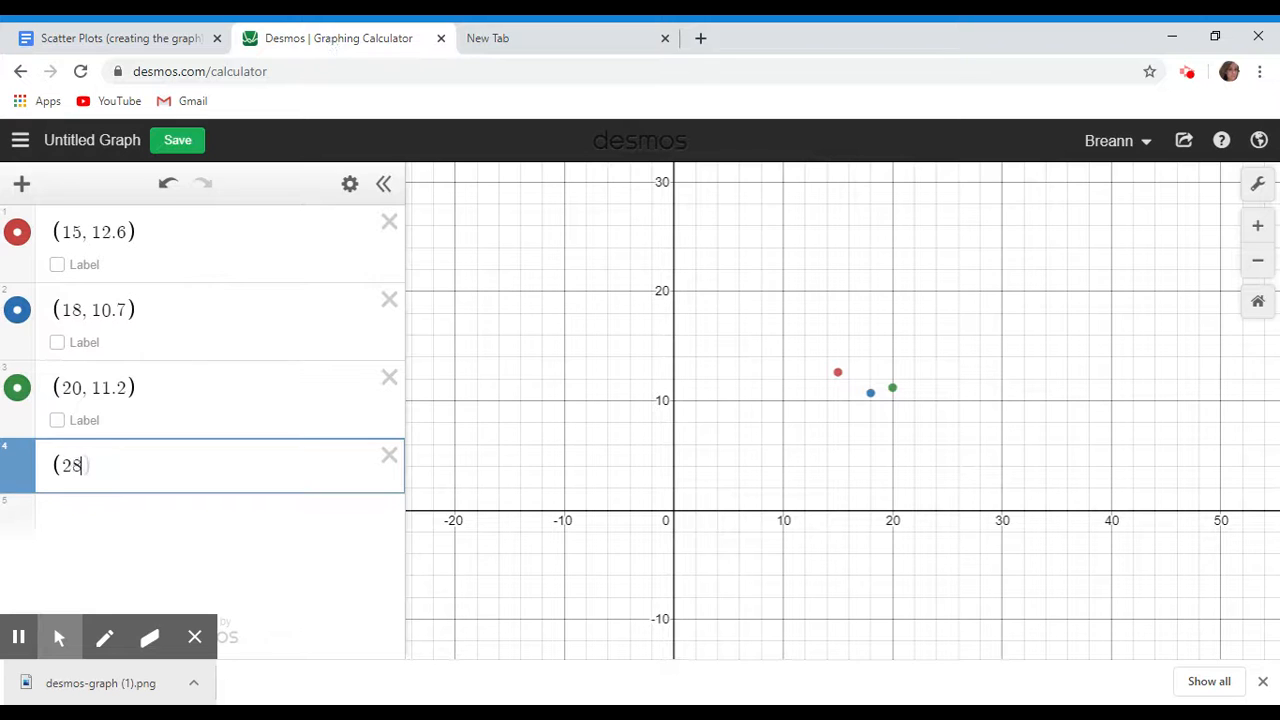
type(", 9.7")
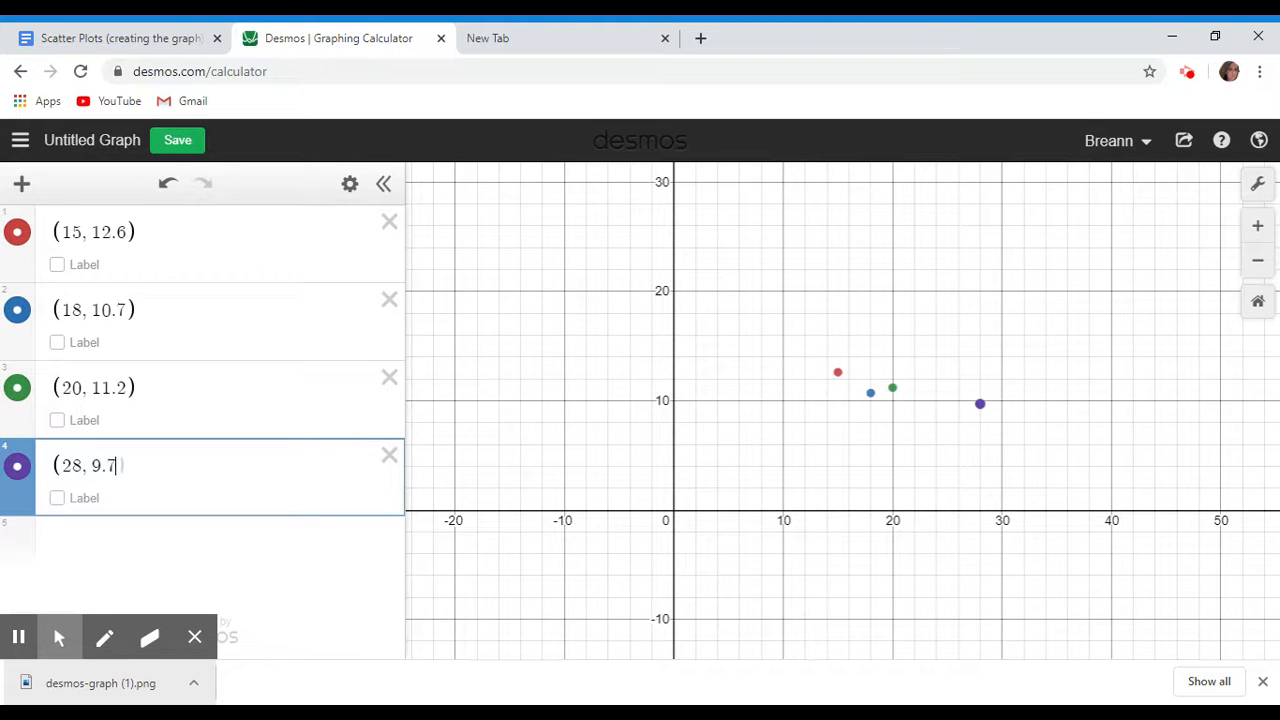
key("Return")
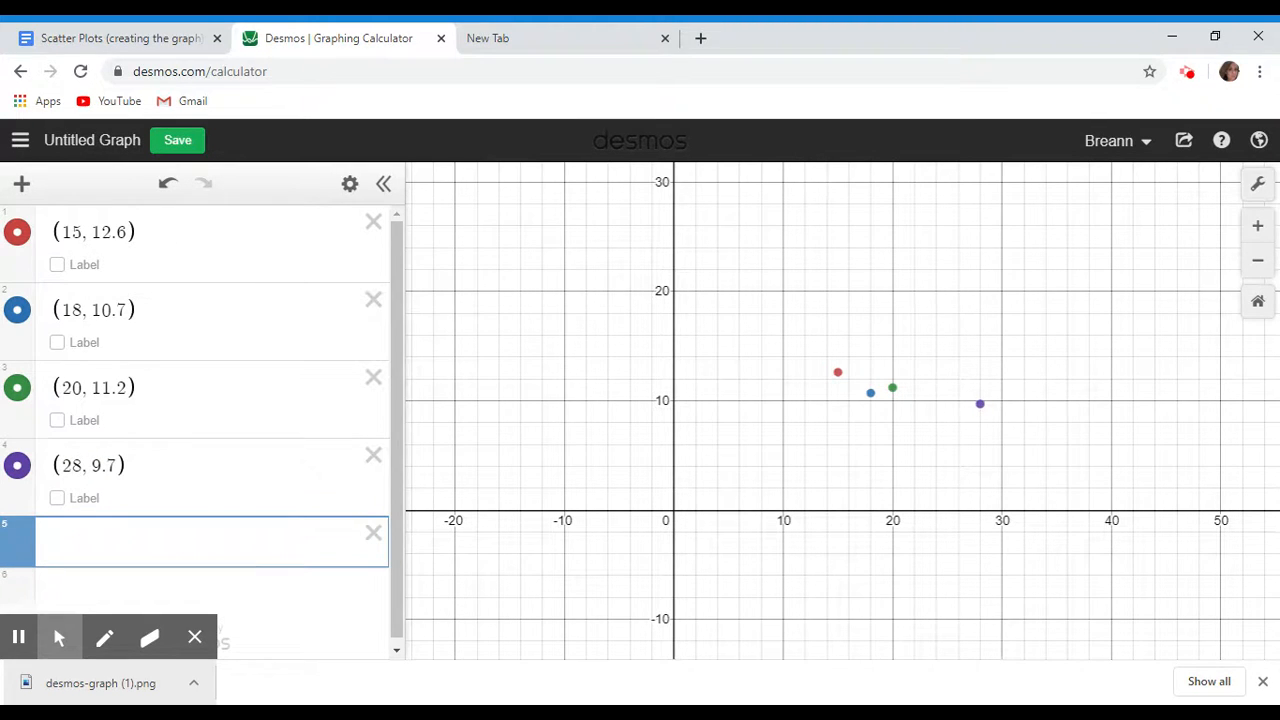
- Check the fifth River Width/Water Speed pair in the worksheet and plot it in Desmos as (30, 8.1)
left_click(50, 40)
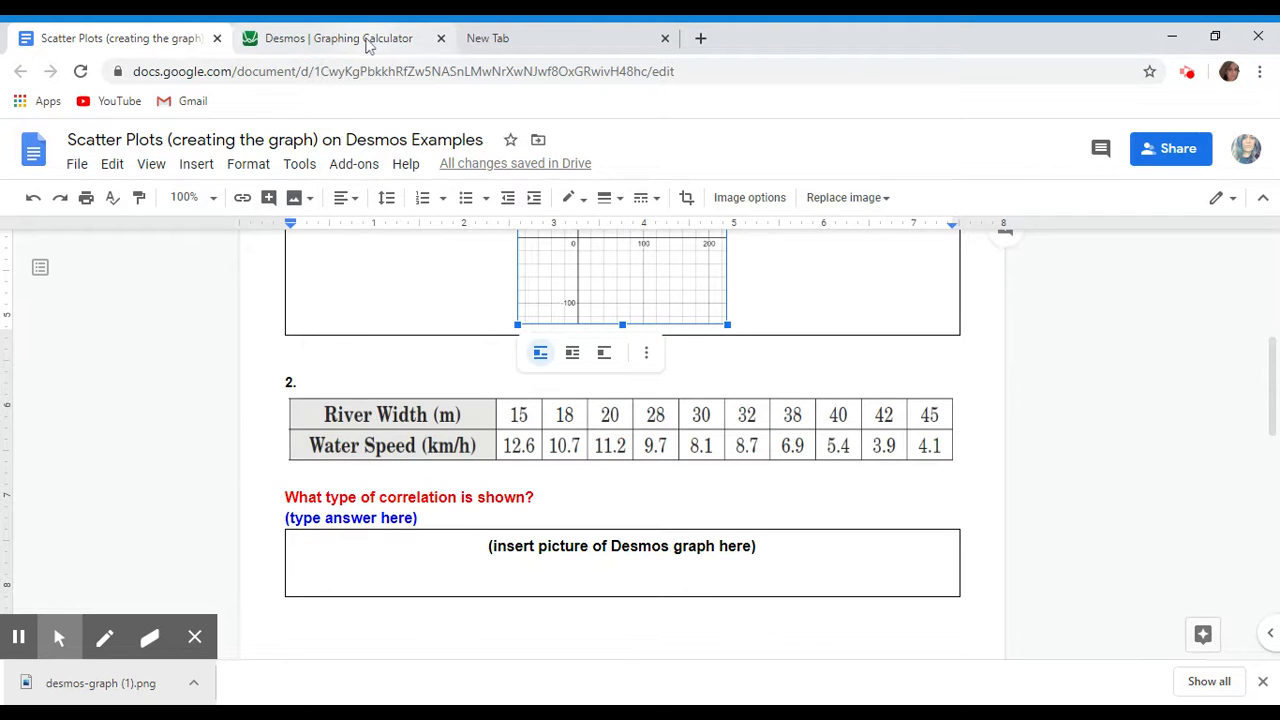
left_click(367, 42)
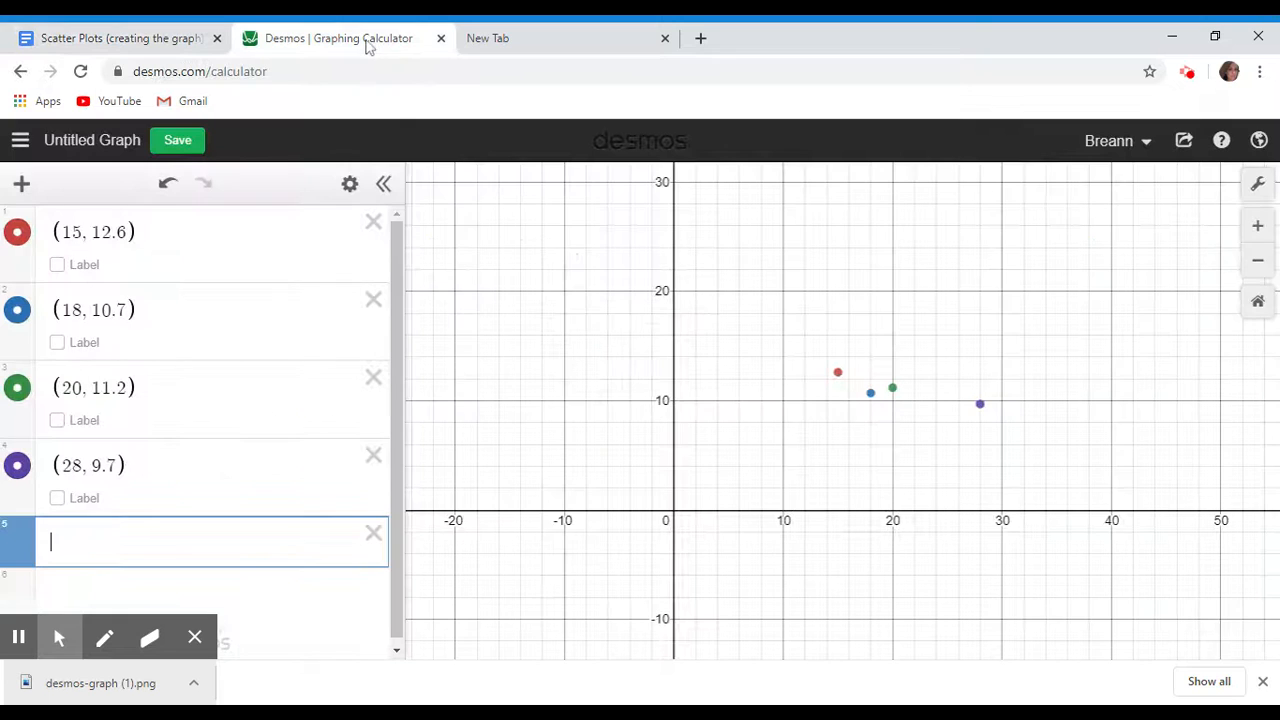
type("(30, ")
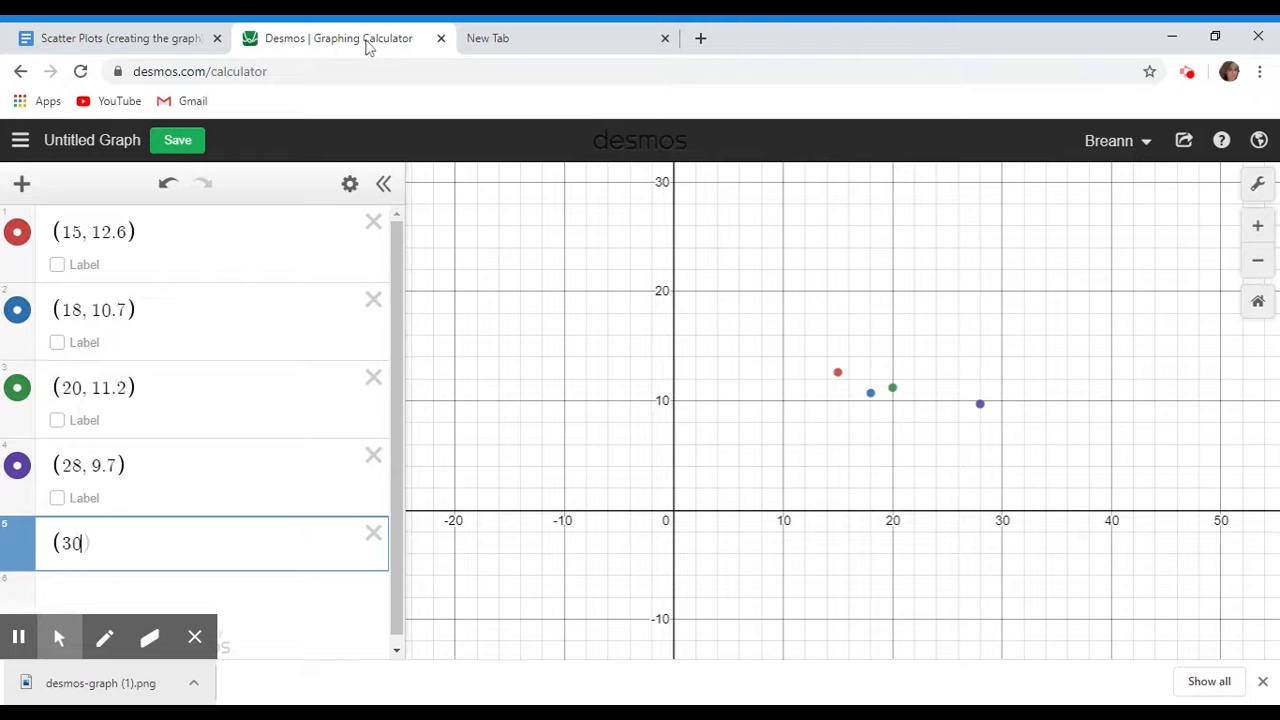
type("8.1")
key("Return")
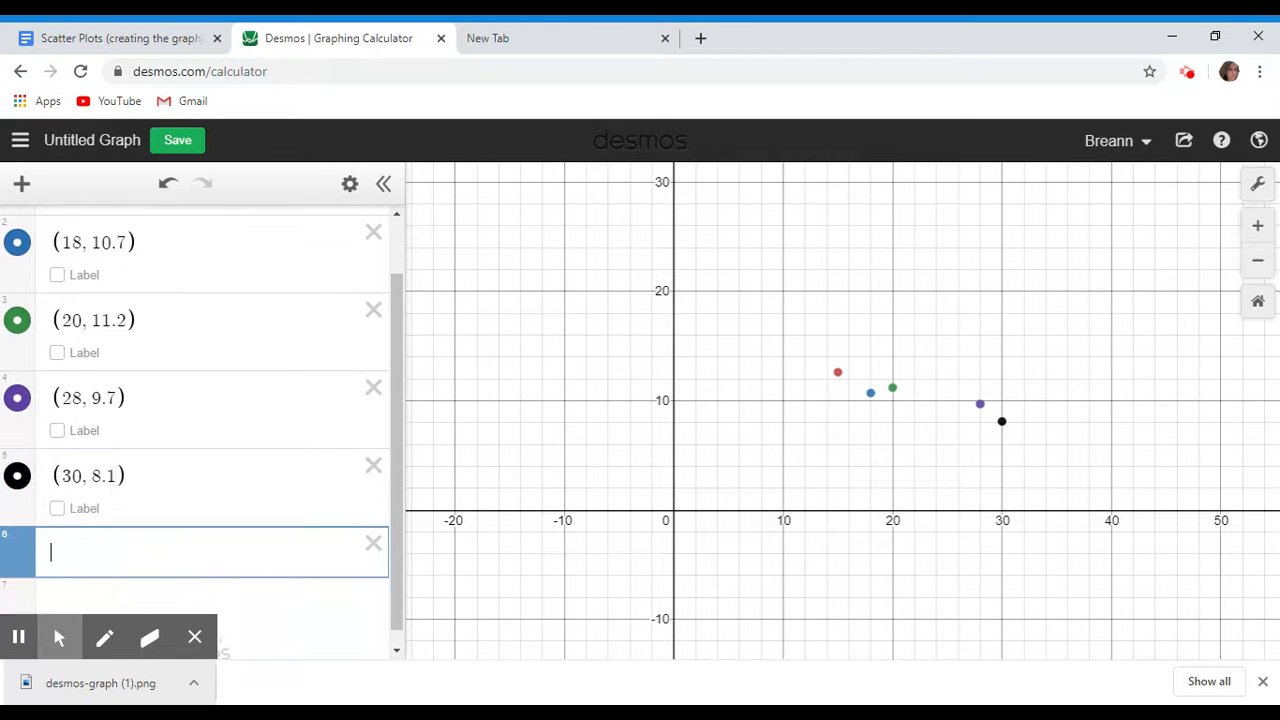
- Look up the sixth River Width/Water Speed pair in the worksheet and enter it in Desmos as the point (32, 8.7)
left_click(177, 40)
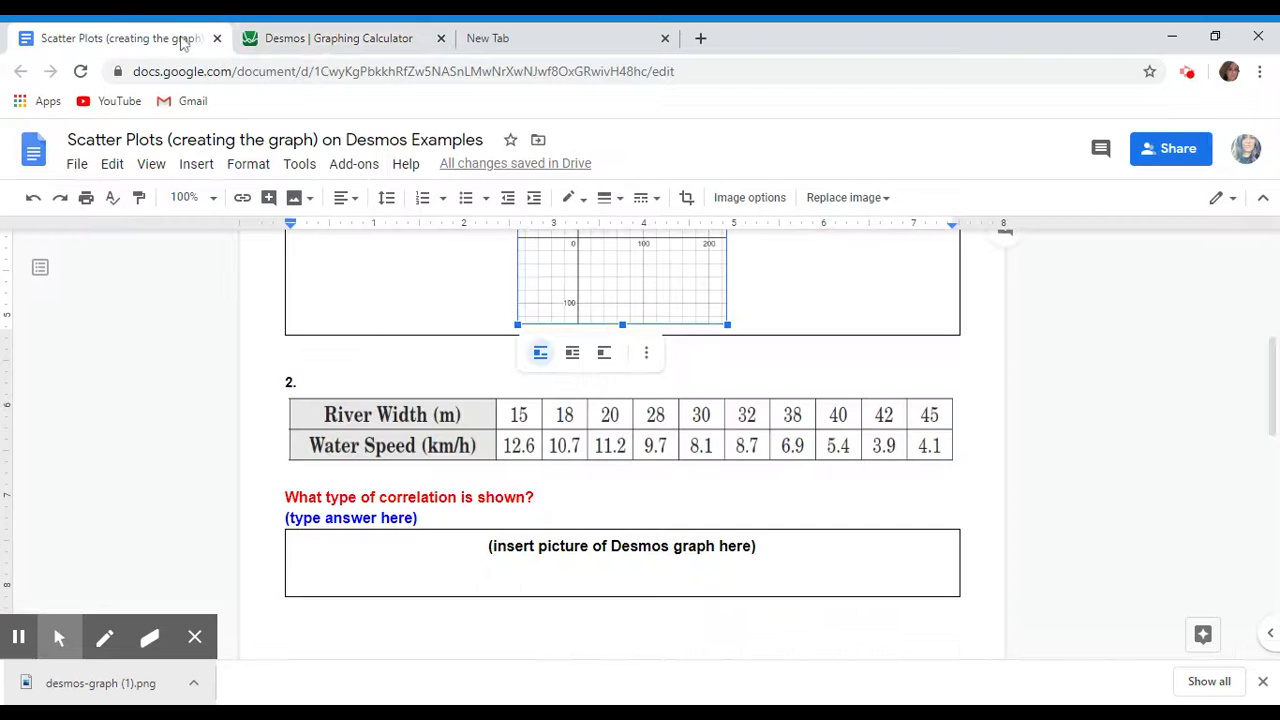
left_click(333, 40)
type("(3")
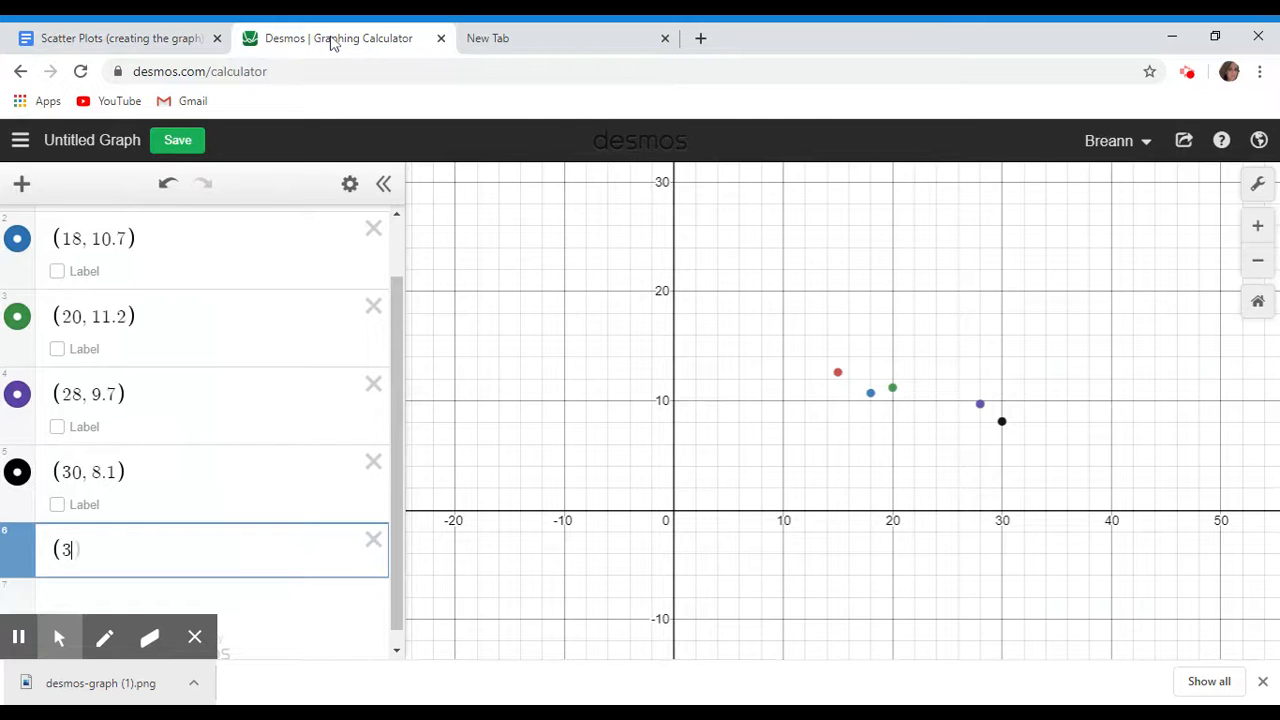
type("2, 8.7")
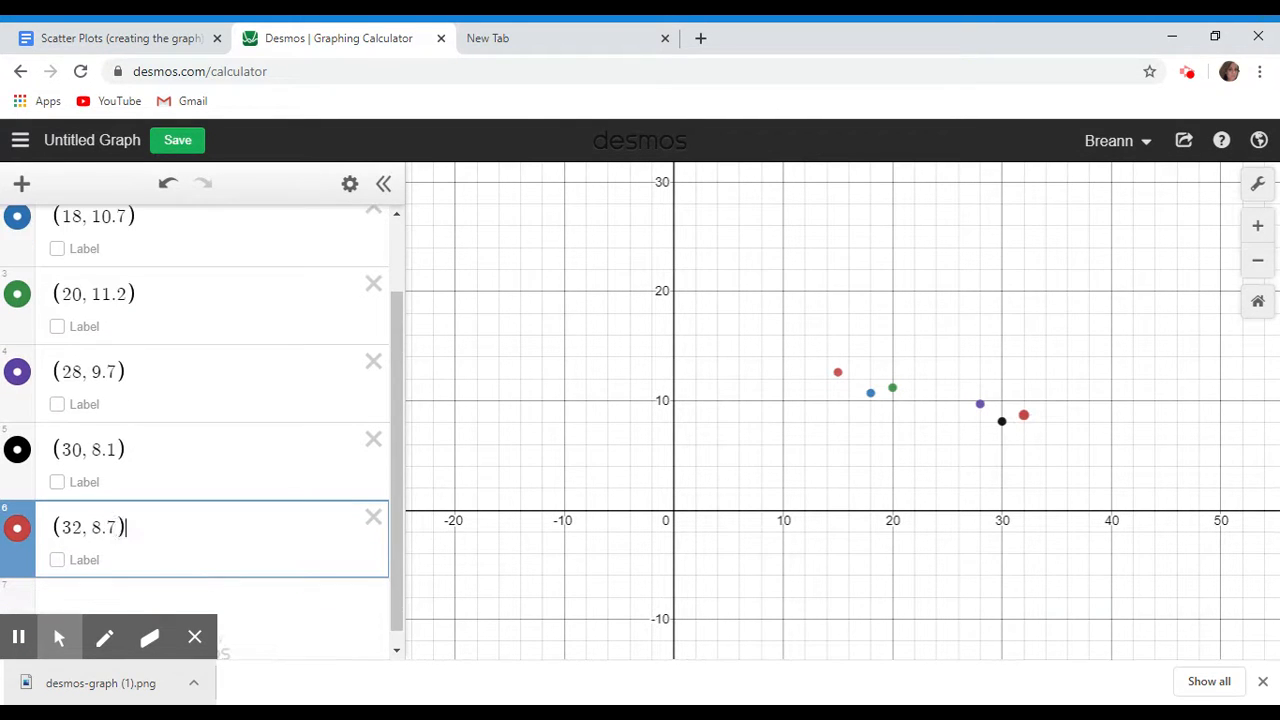
- Look up the seventh River Width/Water Speed pair in the worksheet and add the point (38, 6.9) in Desmos
key("Return")
left_click(130, 40)
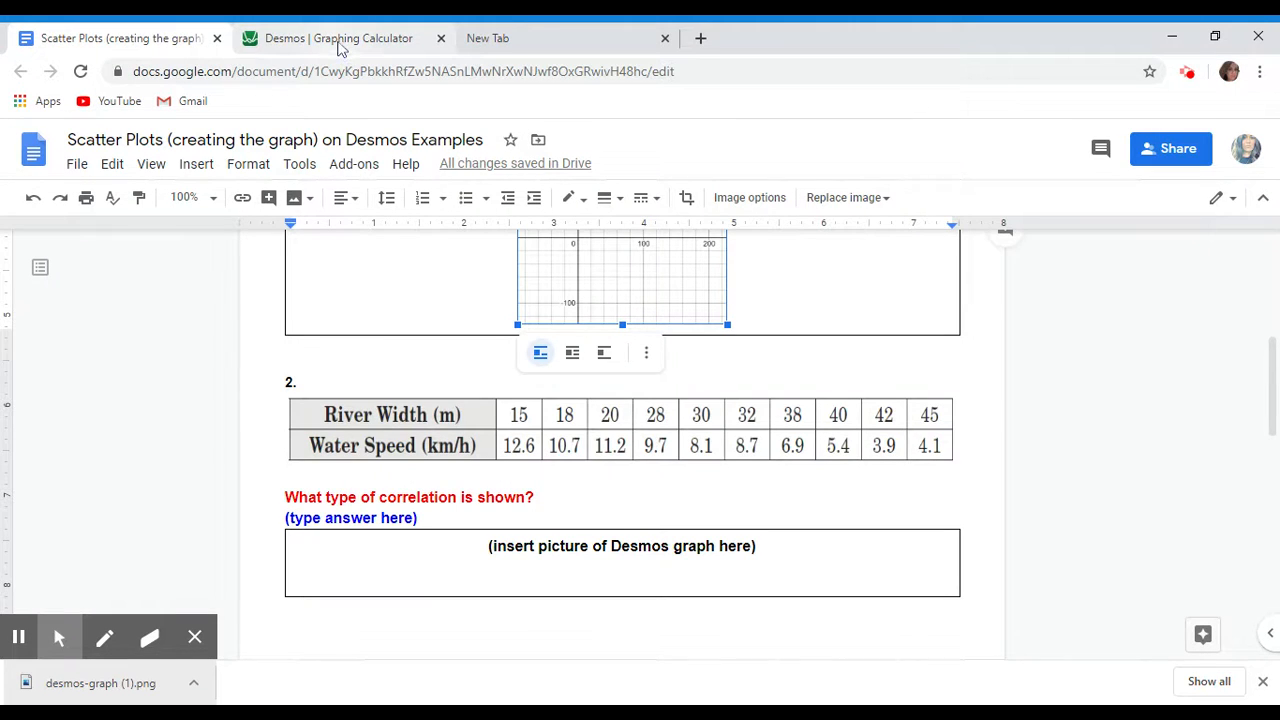
left_click(340, 40)
type("(")
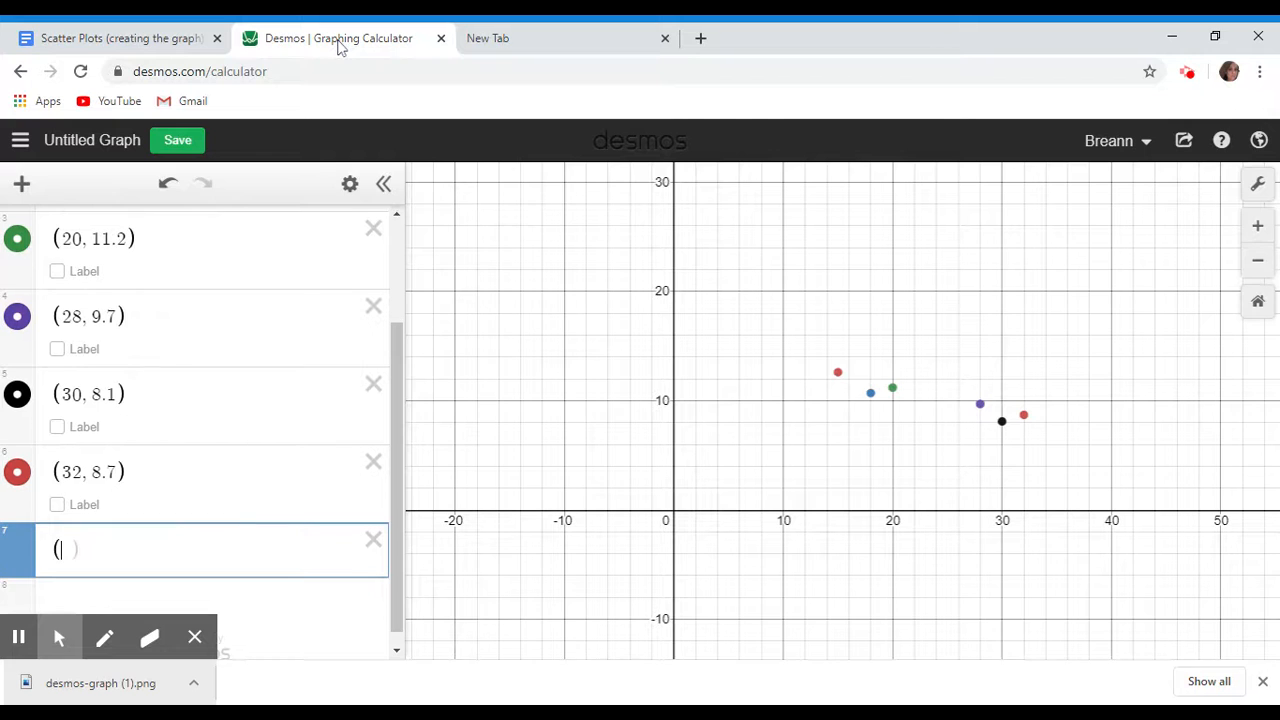
type("38, 6.9")
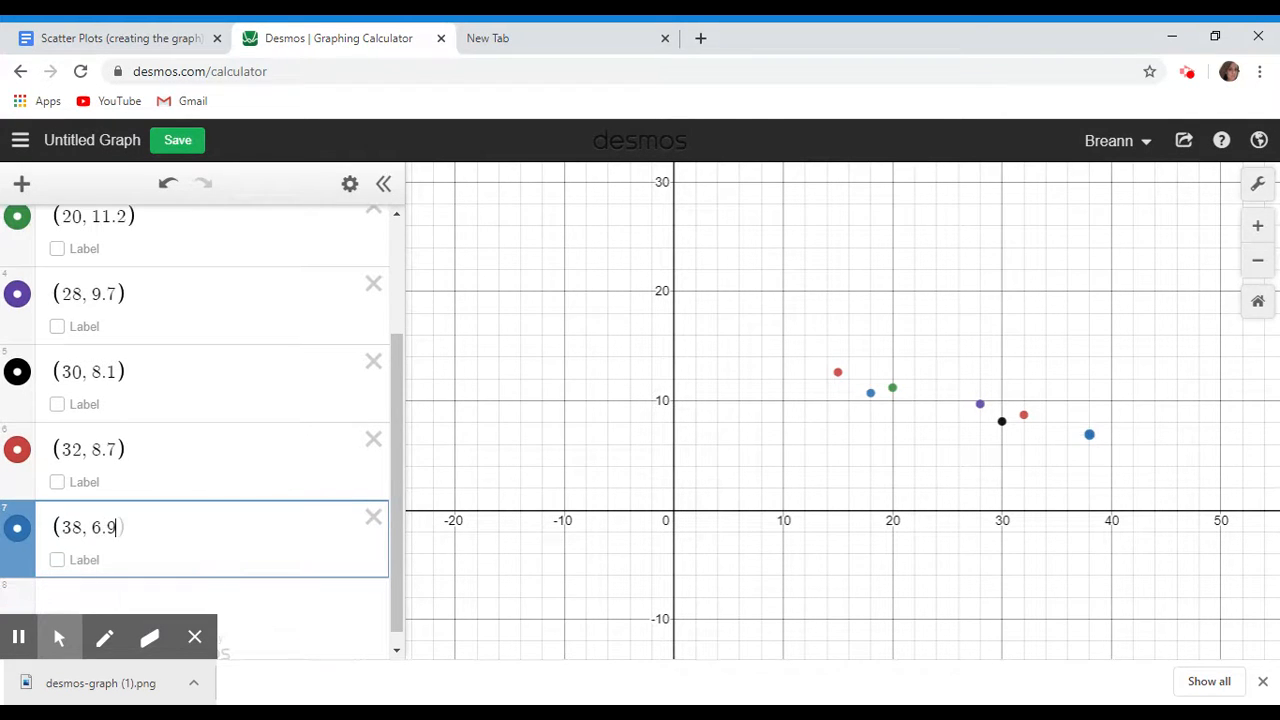
- Check the eighth River Width/Water Speed pair in the worksheet and plot it in Desmos as (40, 5.4), correcting the separator to a comma
key("Return")
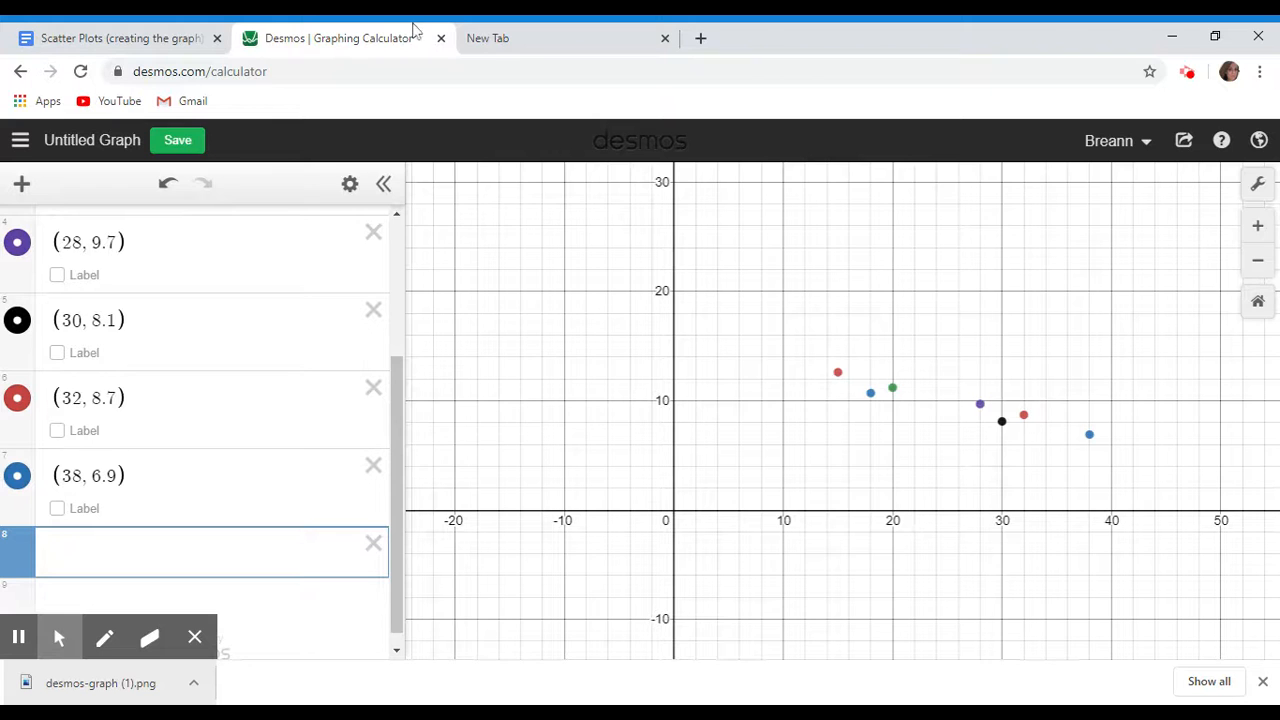
left_click(150, 38)
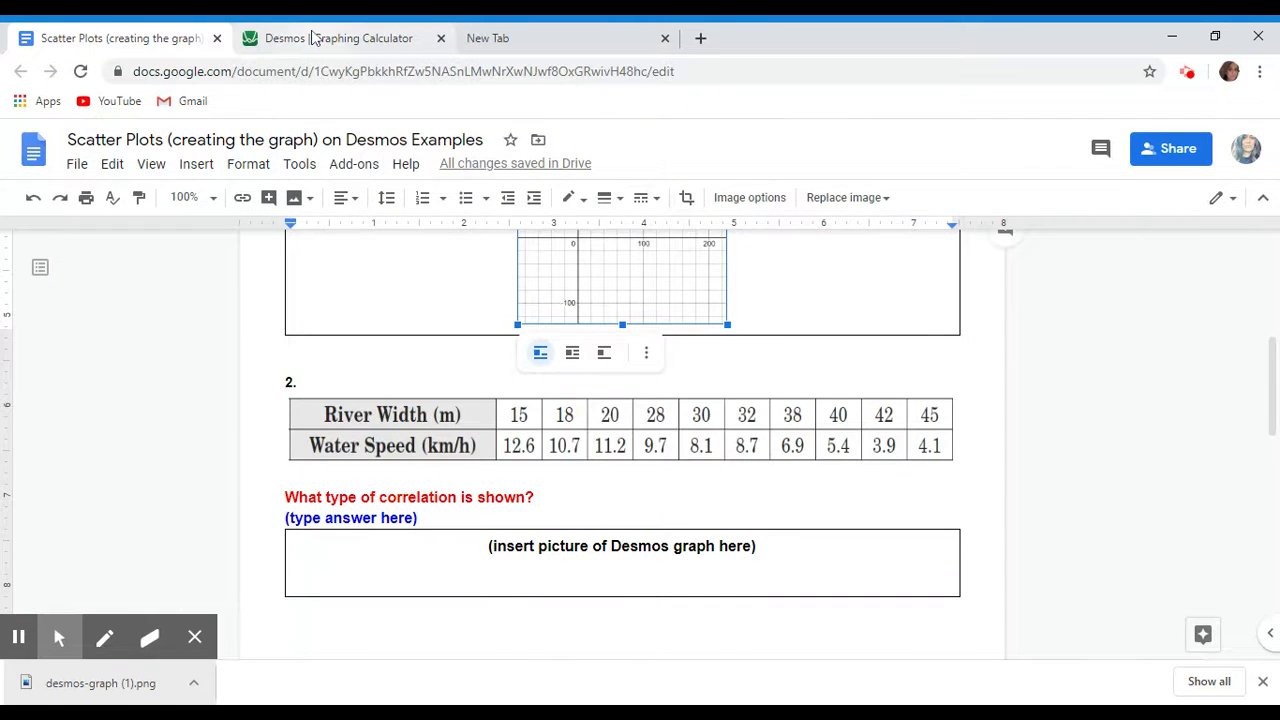
left_click(313, 38)
type("(40")
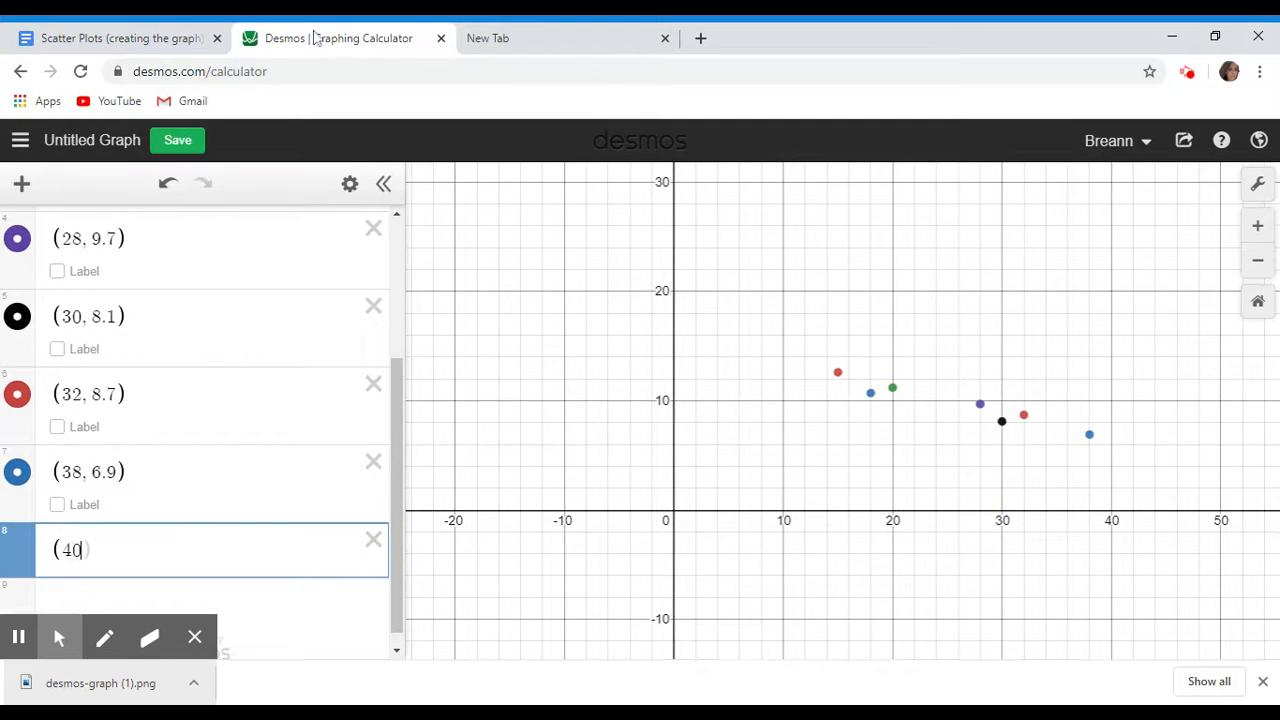
type(", 5")
key("BackSpace")
type(". 5")
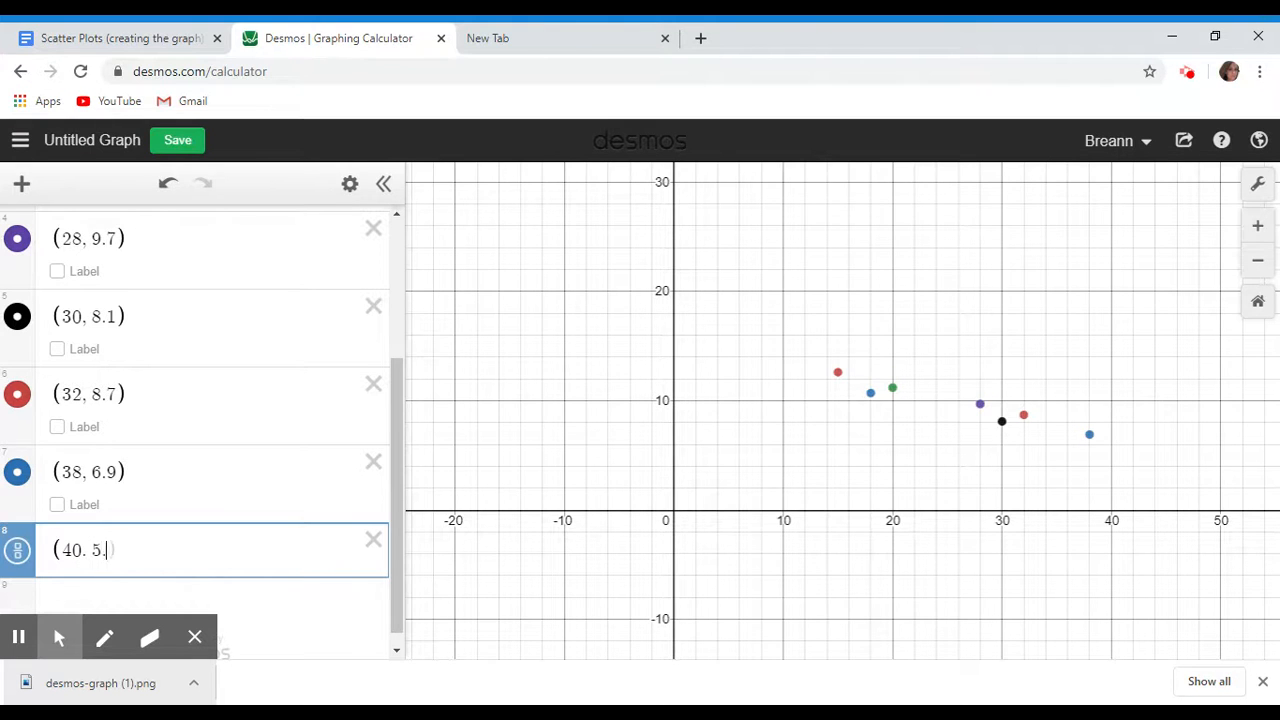
type("4)")
left_click(86, 551)
key("Delete")
type(",")
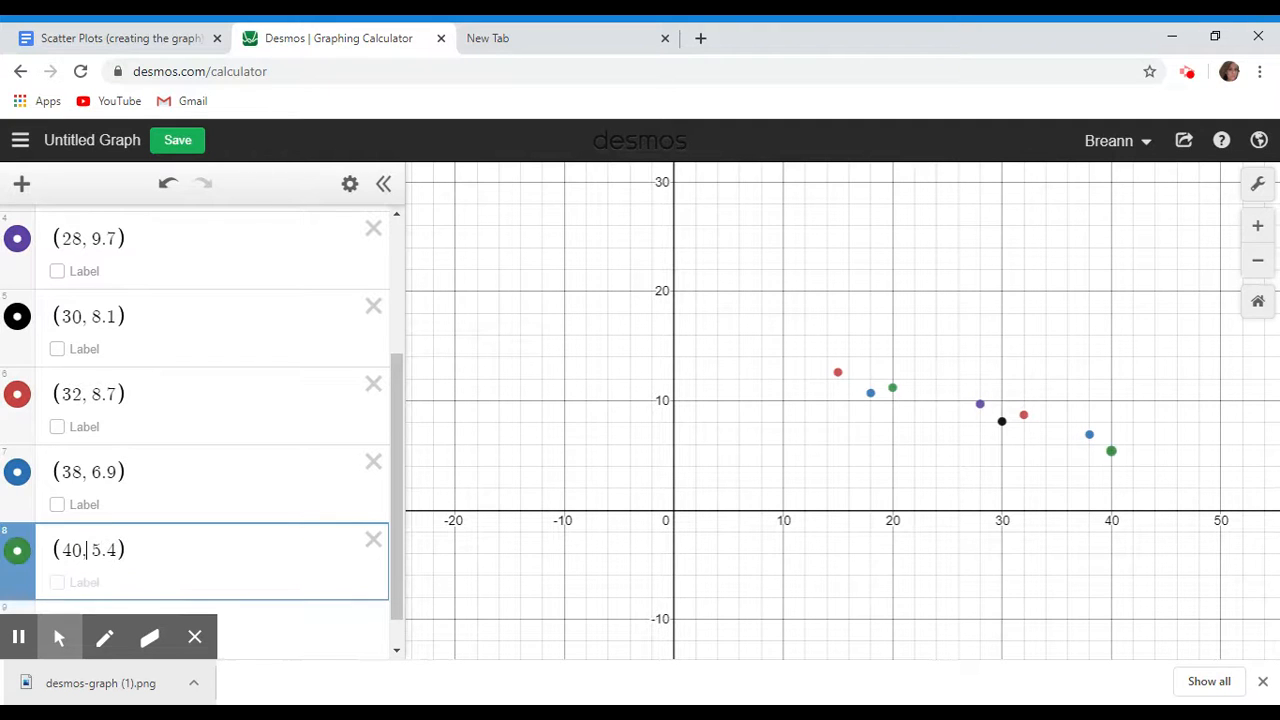
- Look up the ninth River Width/Water Speed pair in the worksheet and enter it in Desmos as the point (42, 3.9)
key("Return")
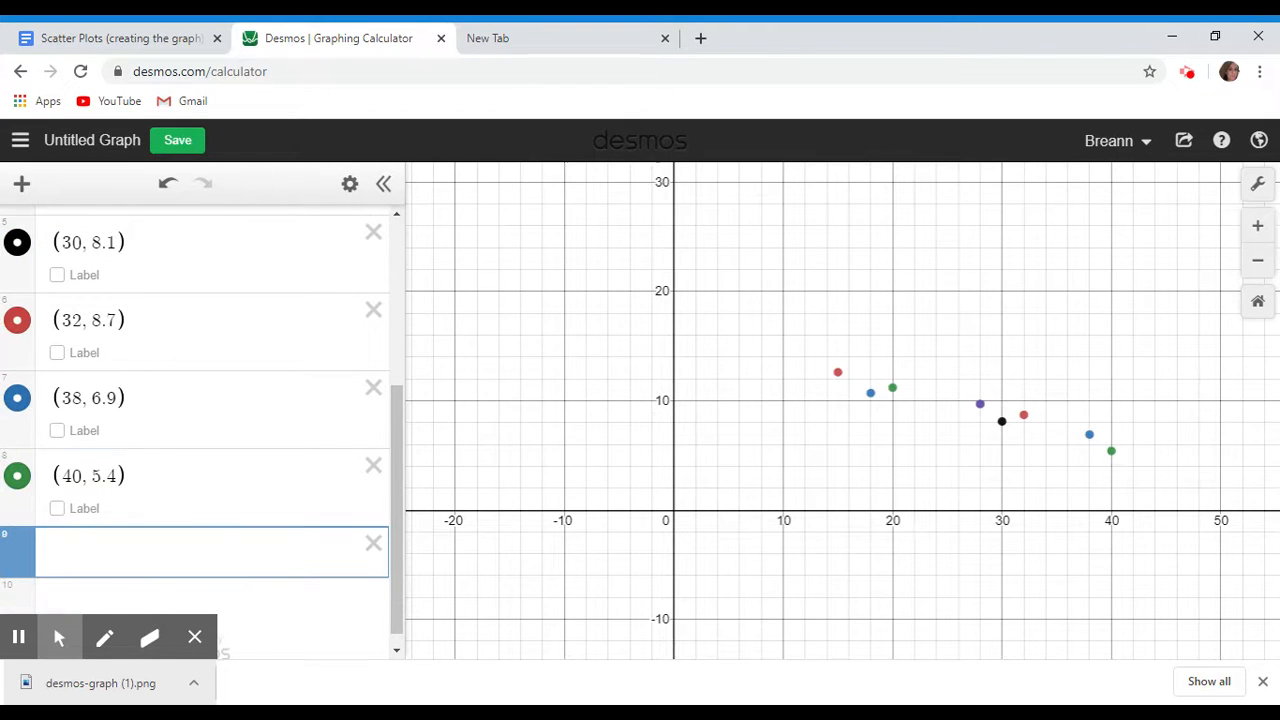
left_click(92, 38)
left_click(300, 38)
type("(42, 3.9")
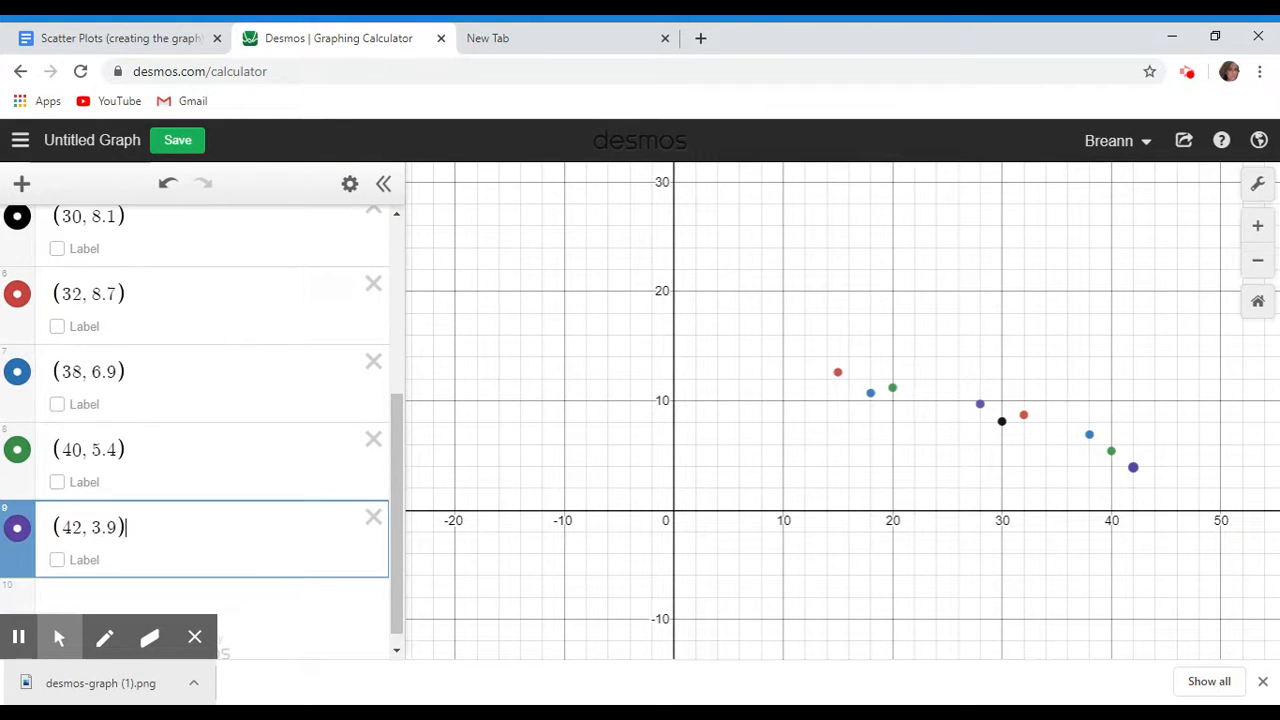
- Add the last River Width/Water Speed pair in Desmos as the point (45, 4.1) and check the worksheet for remaining pairs
key("Return")
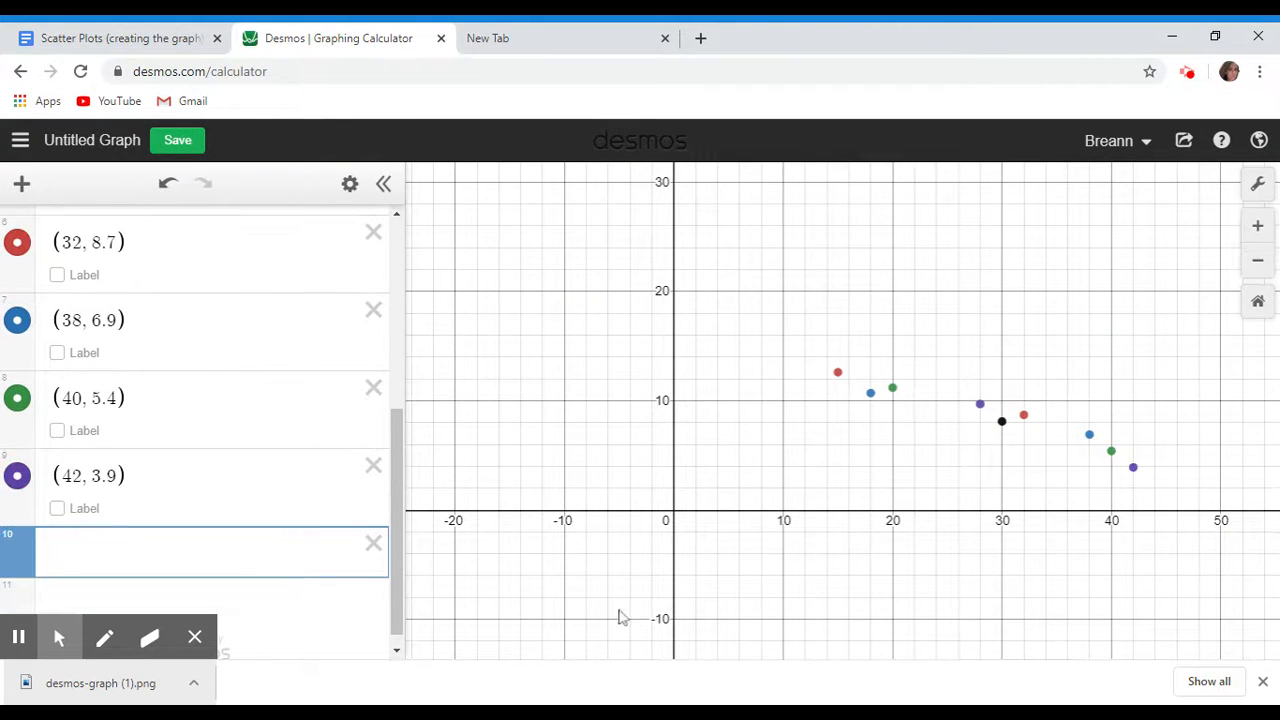
left_click(40, 38)
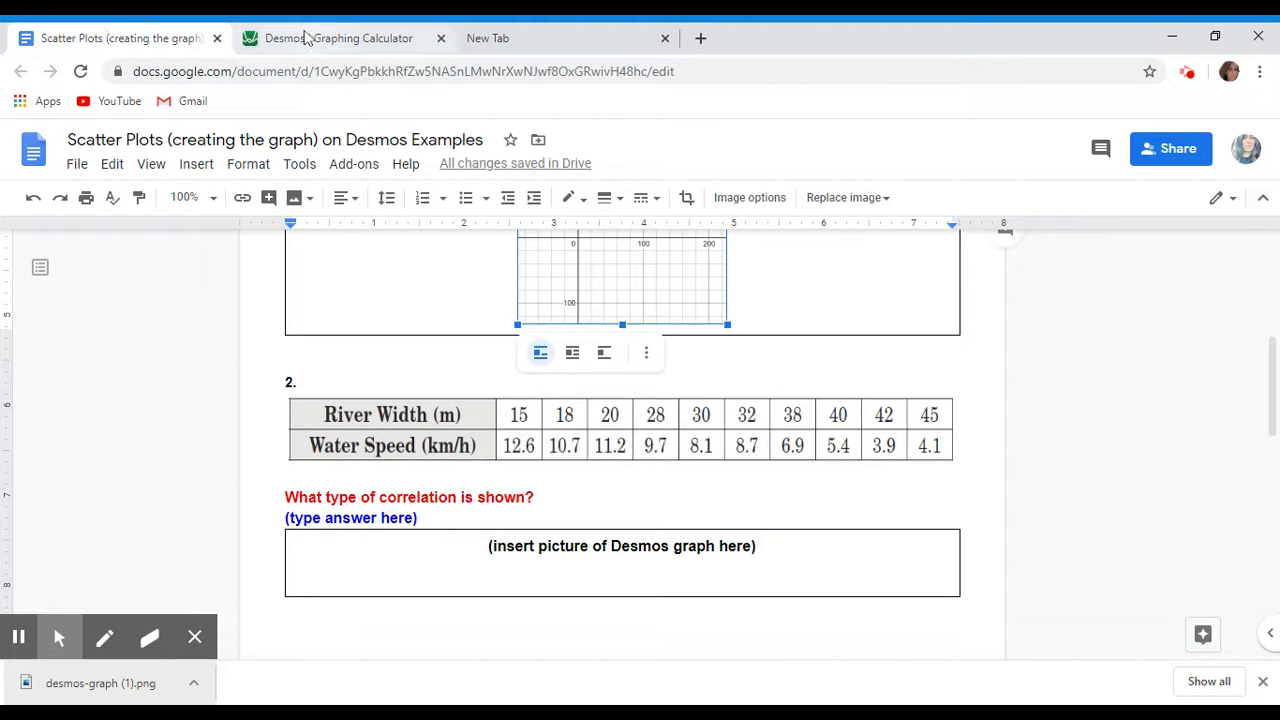
left_click(308, 40)
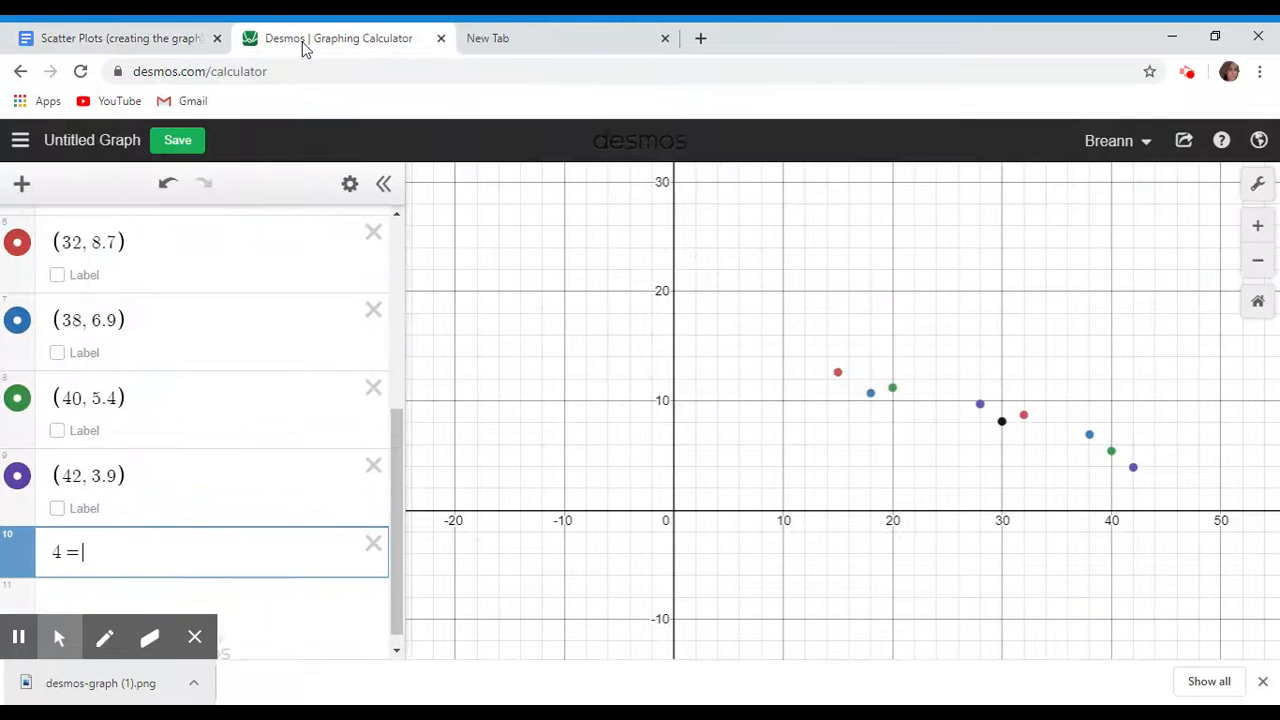
type("(45")
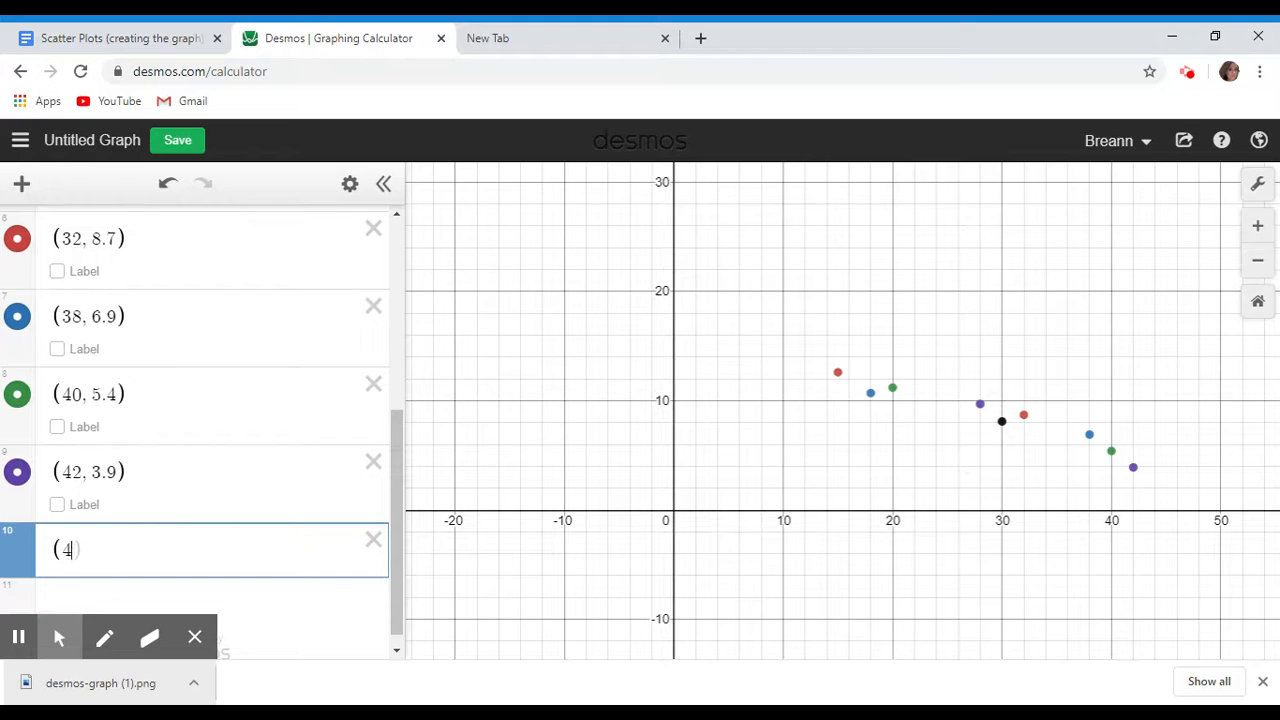
type(", 4.1")
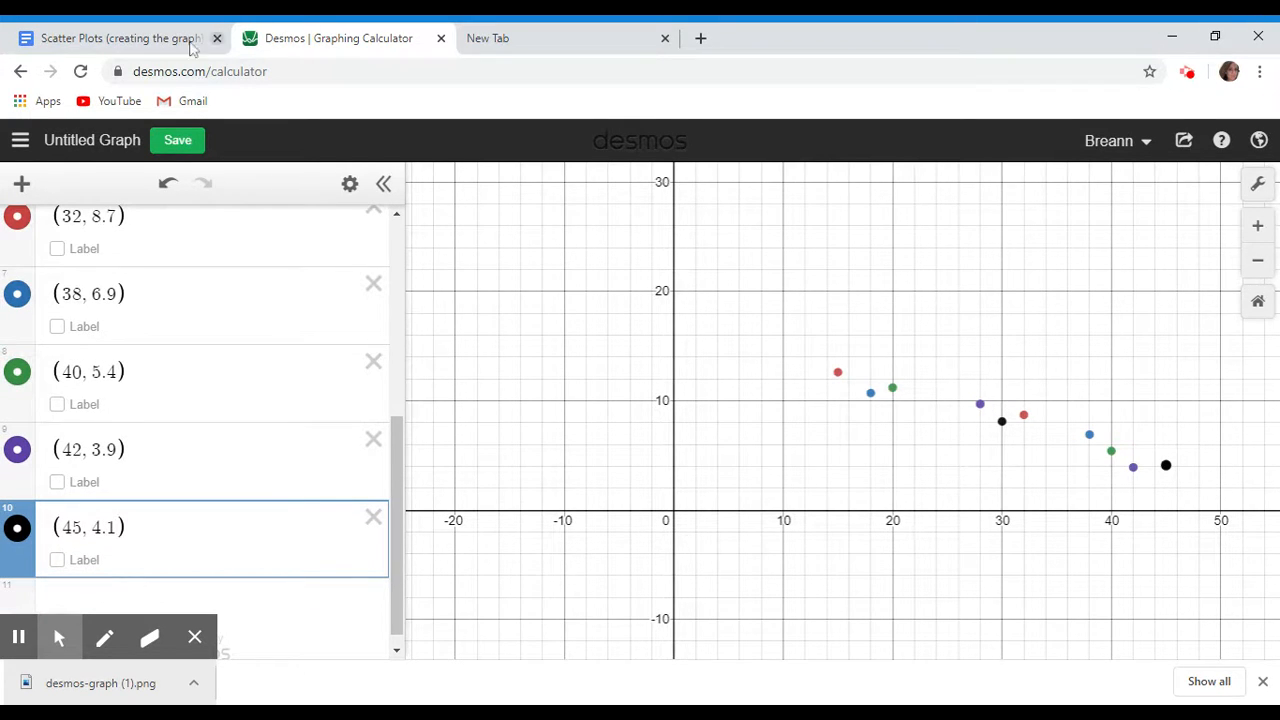
left_click(192, 45)
left_click(303, 42)
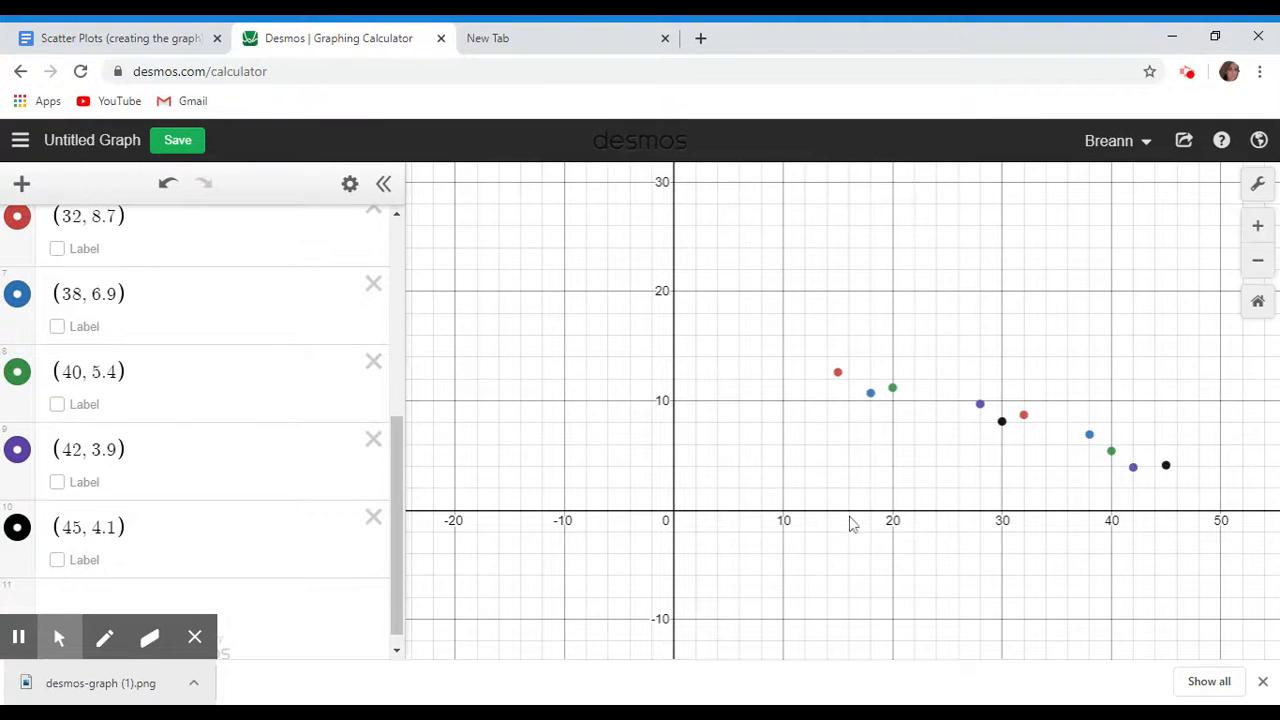
- Reframe the graph around all ten river points, with x from about -50 to 110 and y from about -40 to 45
left_click_drag(864, 500, 730, 410)
left_click(1268, 261)
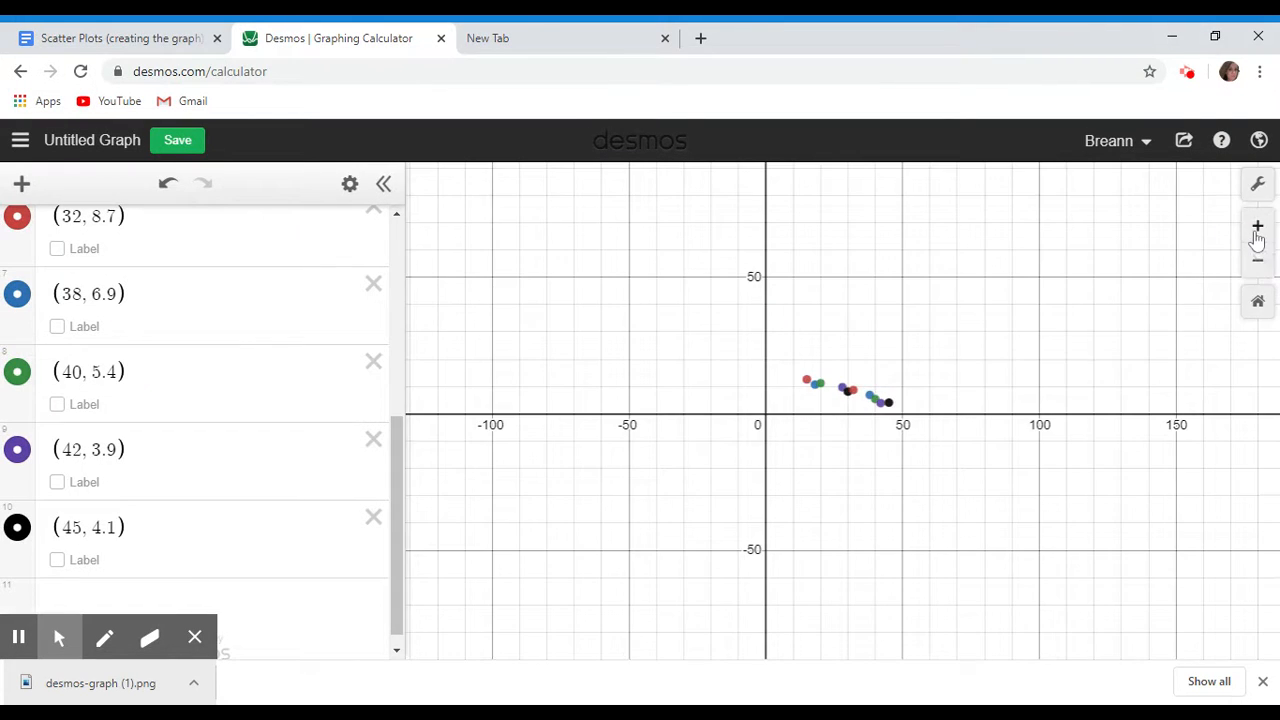
left_click(1257, 233)
left_click(1257, 236)
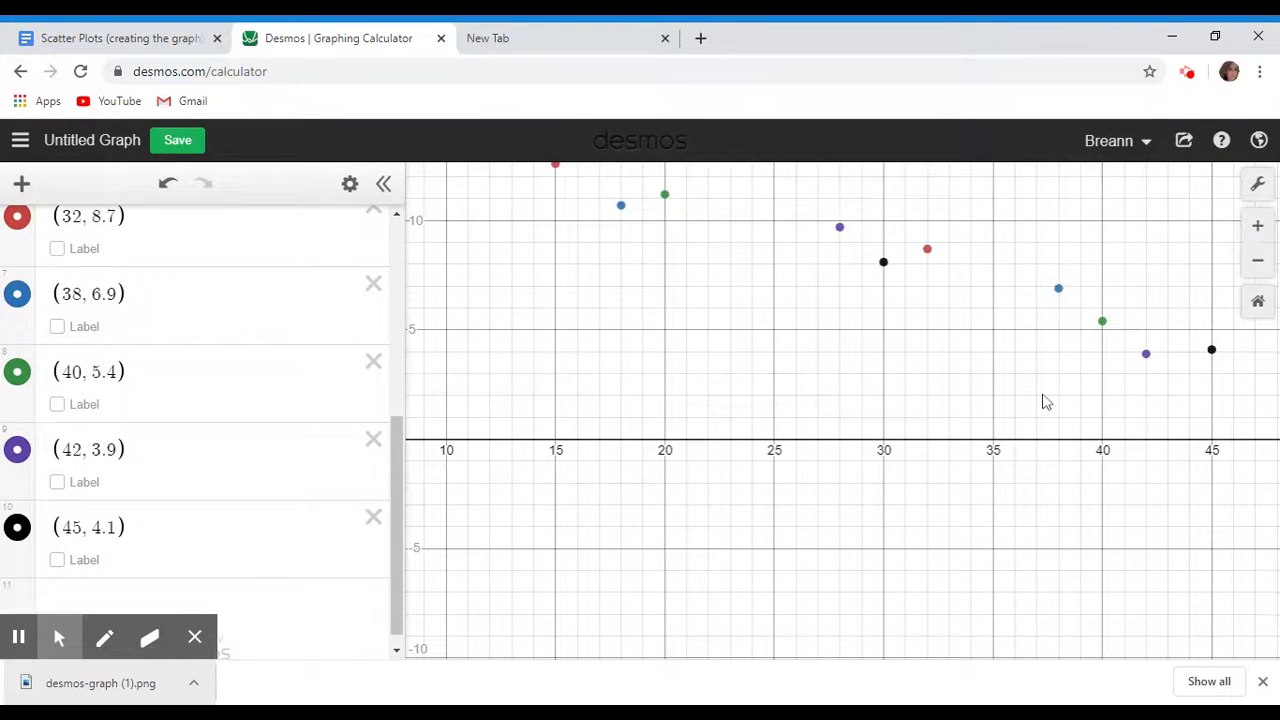
left_click_drag(1044, 396, 1014, 423)
left_click(1257, 261)
left_click(1257, 261)
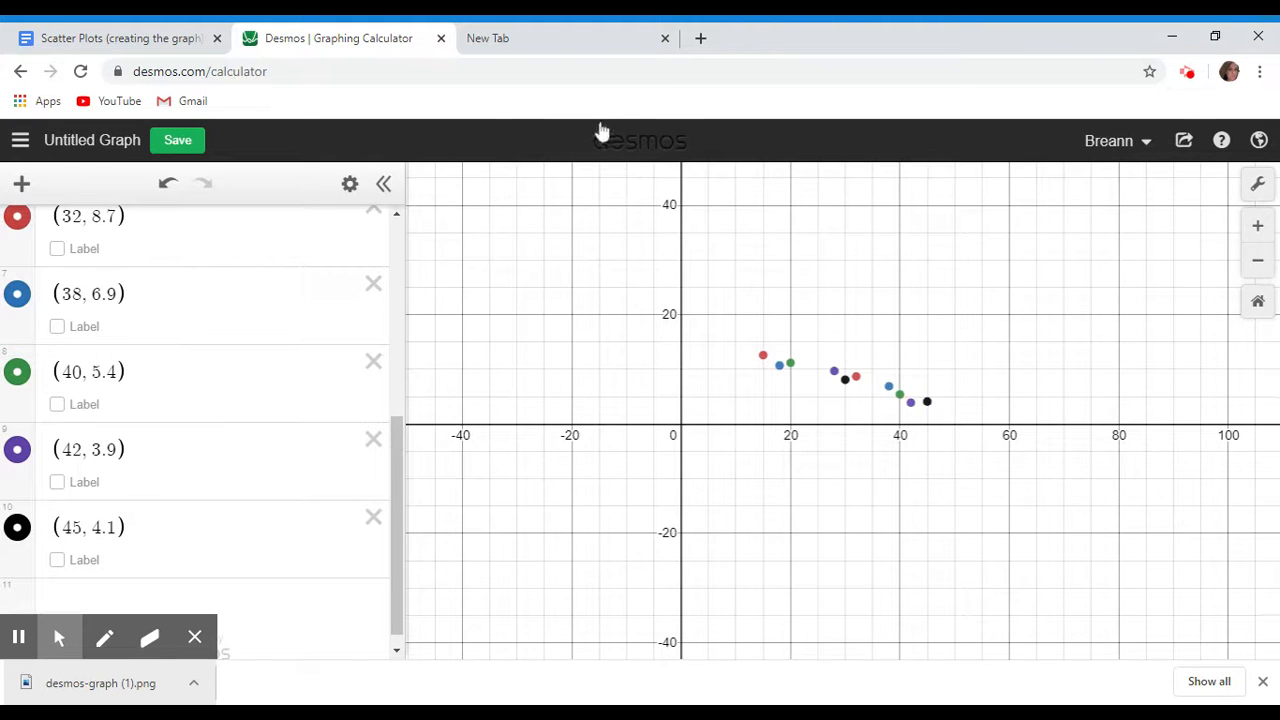
- Replace the answer placeholder under question 2 in the worksheet with "Negative Correlation"
left_click(157, 46)
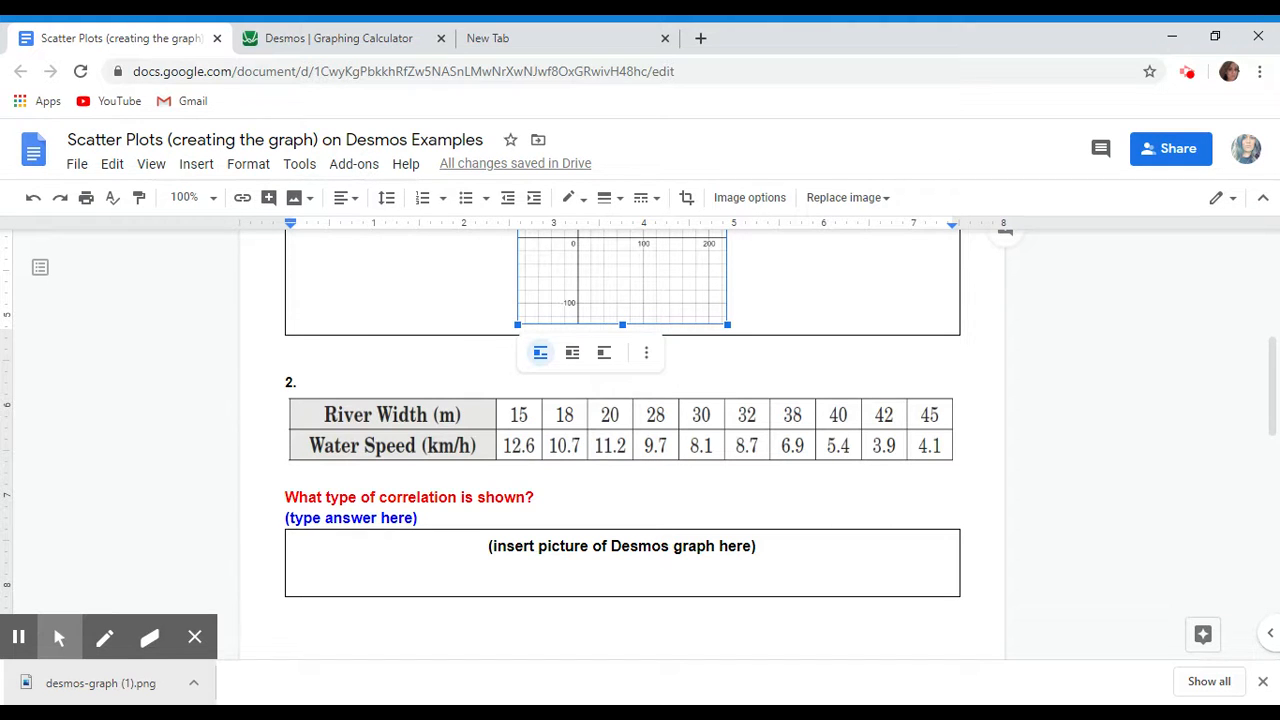
left_click_drag(416, 518, 266, 522)
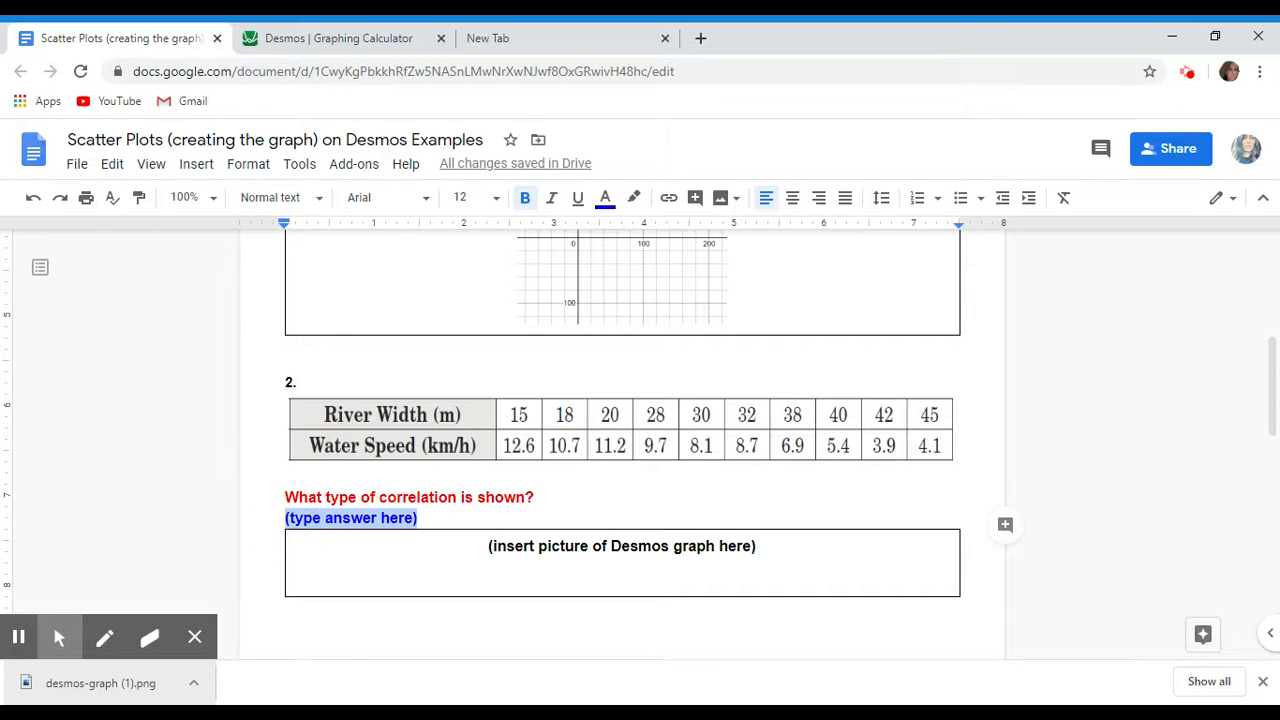
type("Neg")
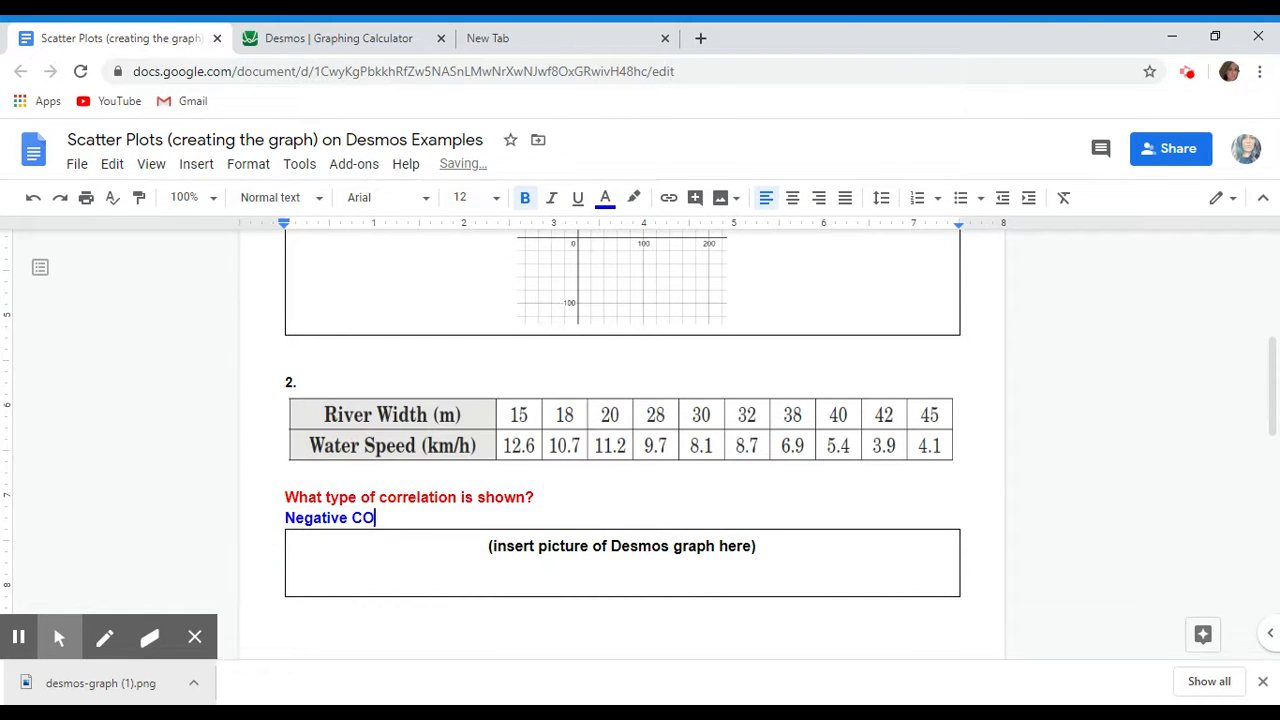
type("ative Correclation")
key("BackSpace")
type("lat")
- Export the river graph from Desmos as a Medium Square PNG and insert desmos-graph (2).png into the worksheet's question 2 graph box
left_click(623, 581)
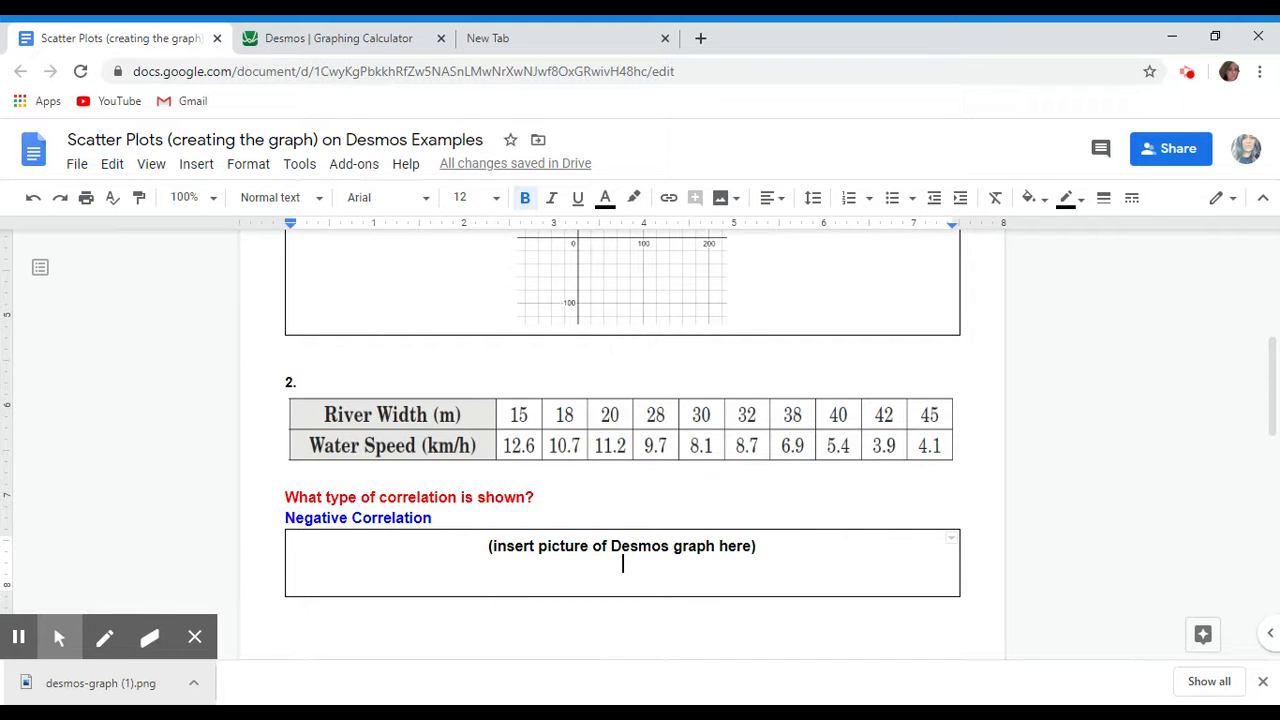
left_click(287, 40)
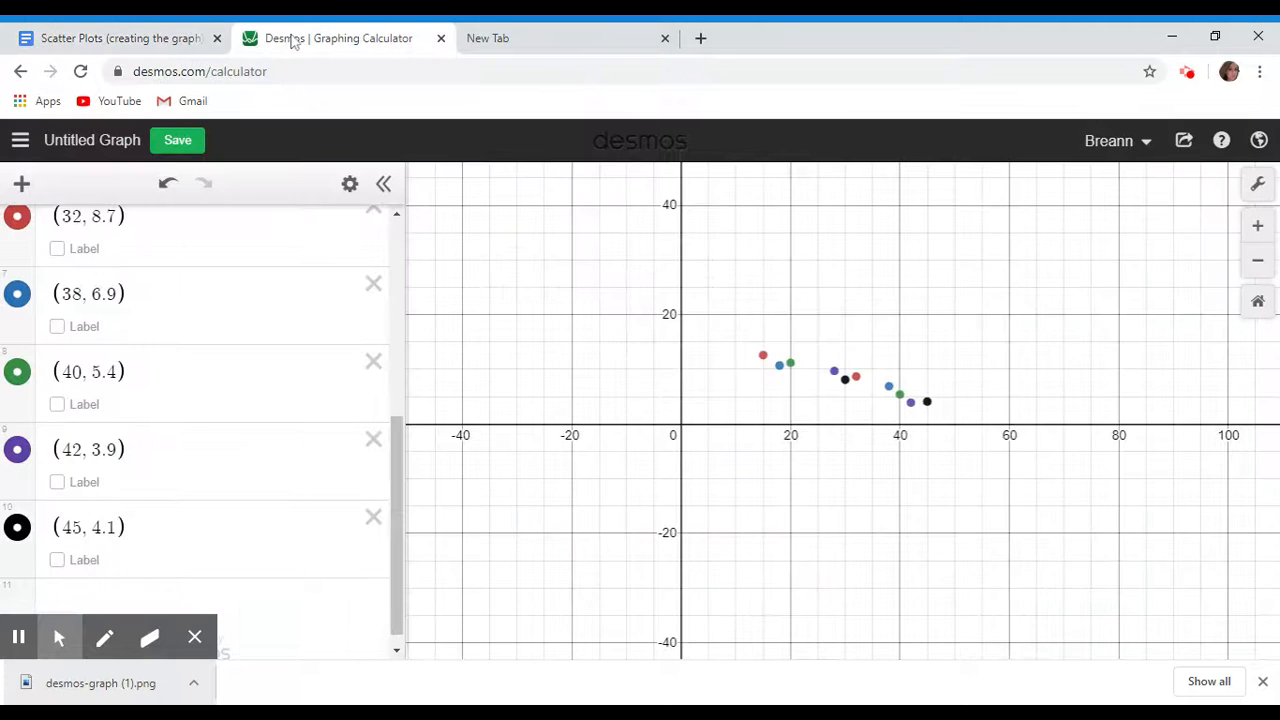
left_click(1185, 143)
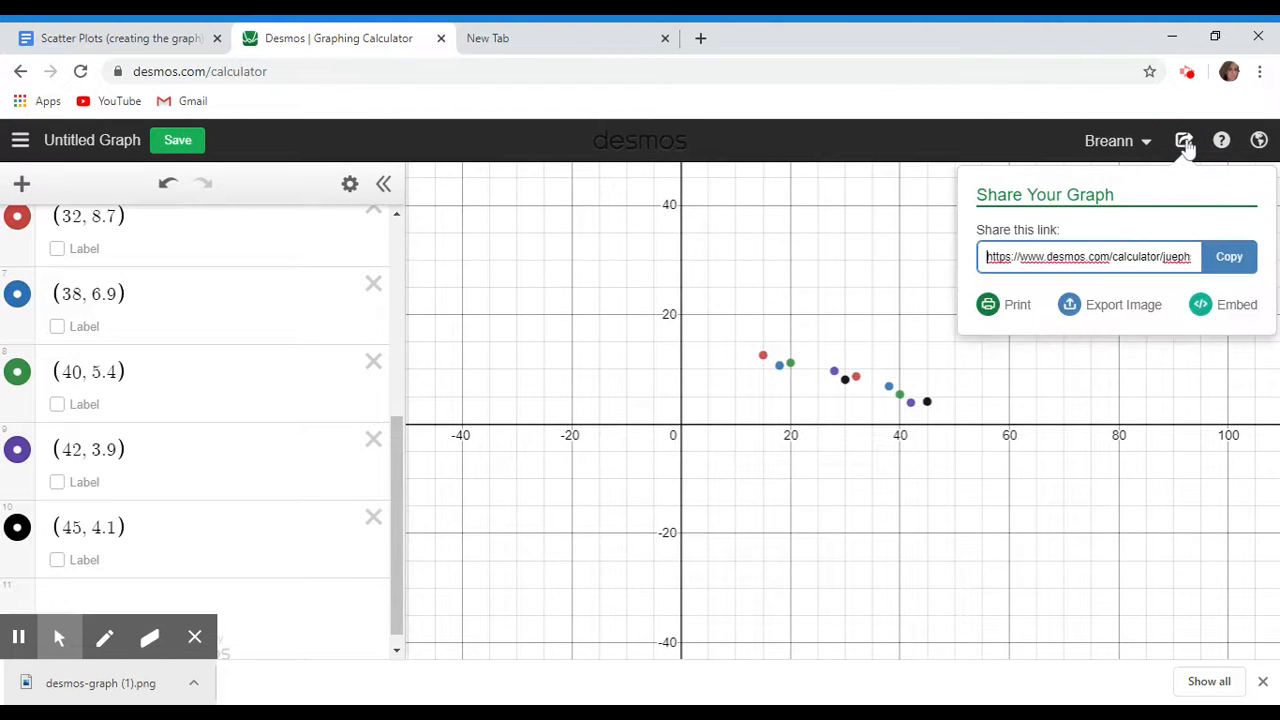
left_click(1107, 310)
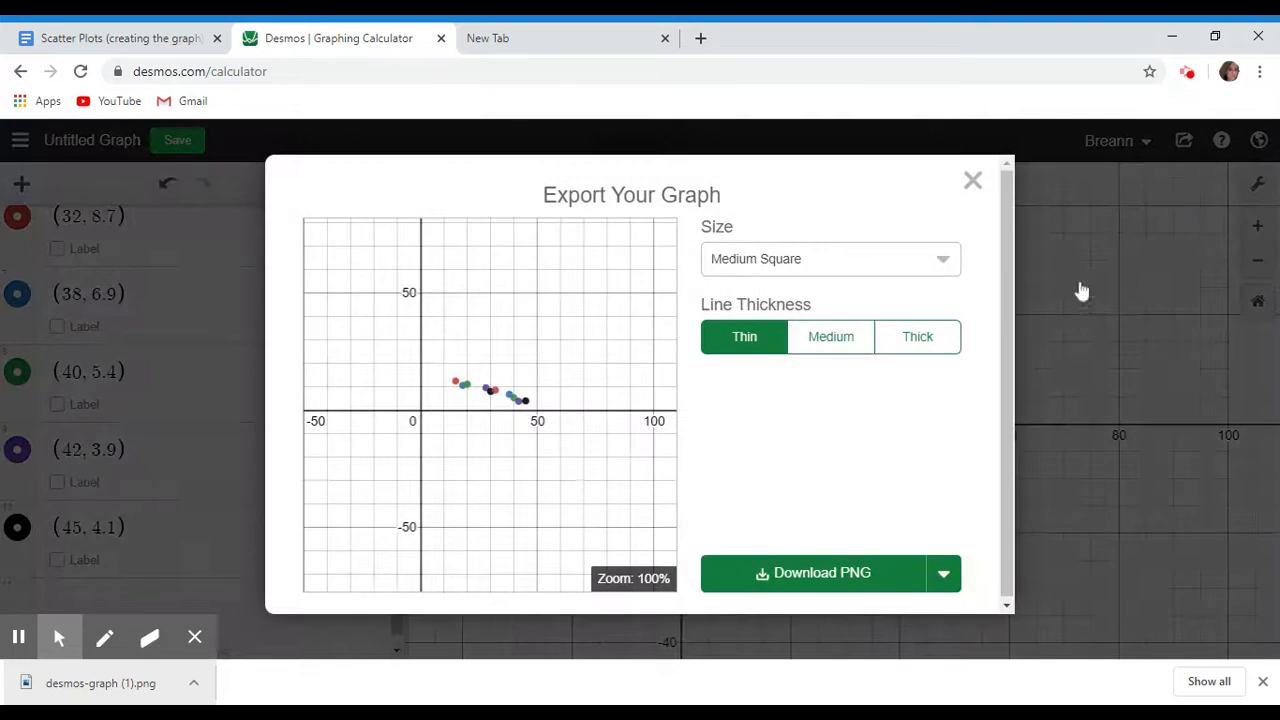
left_click(826, 578)
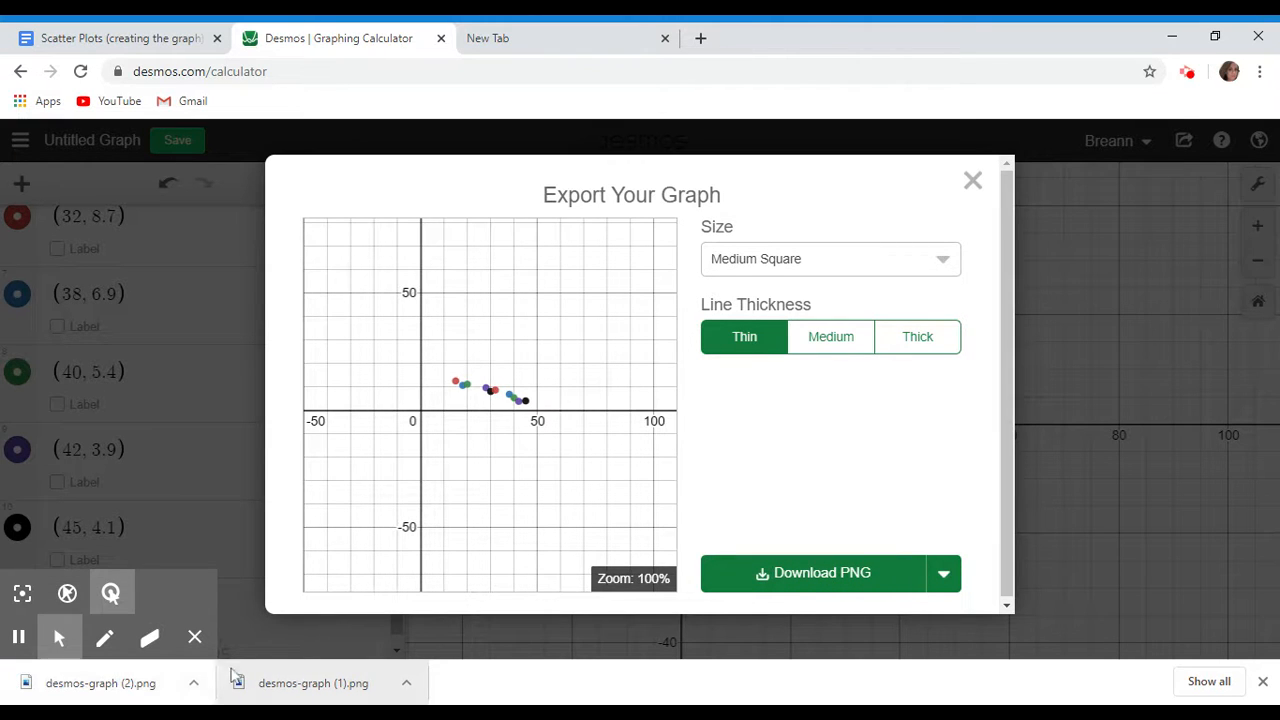
left_click(139, 44)
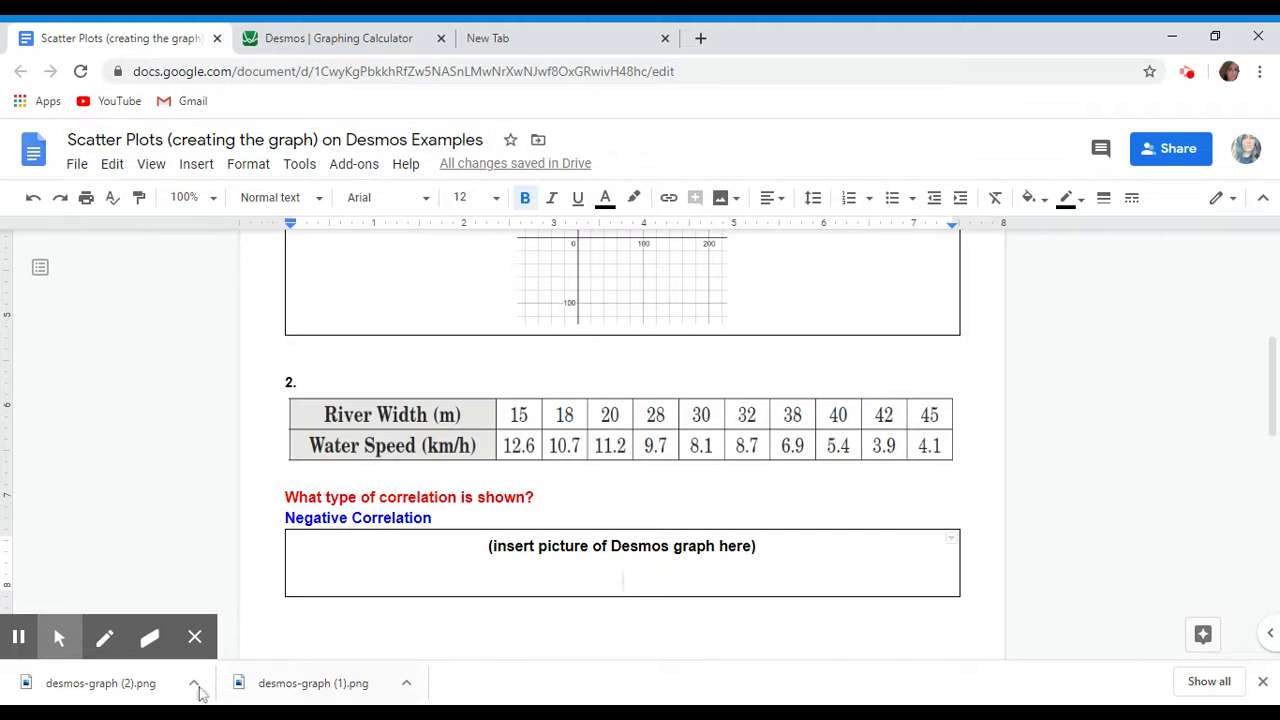
left_click_drag(90, 695, 625, 575)
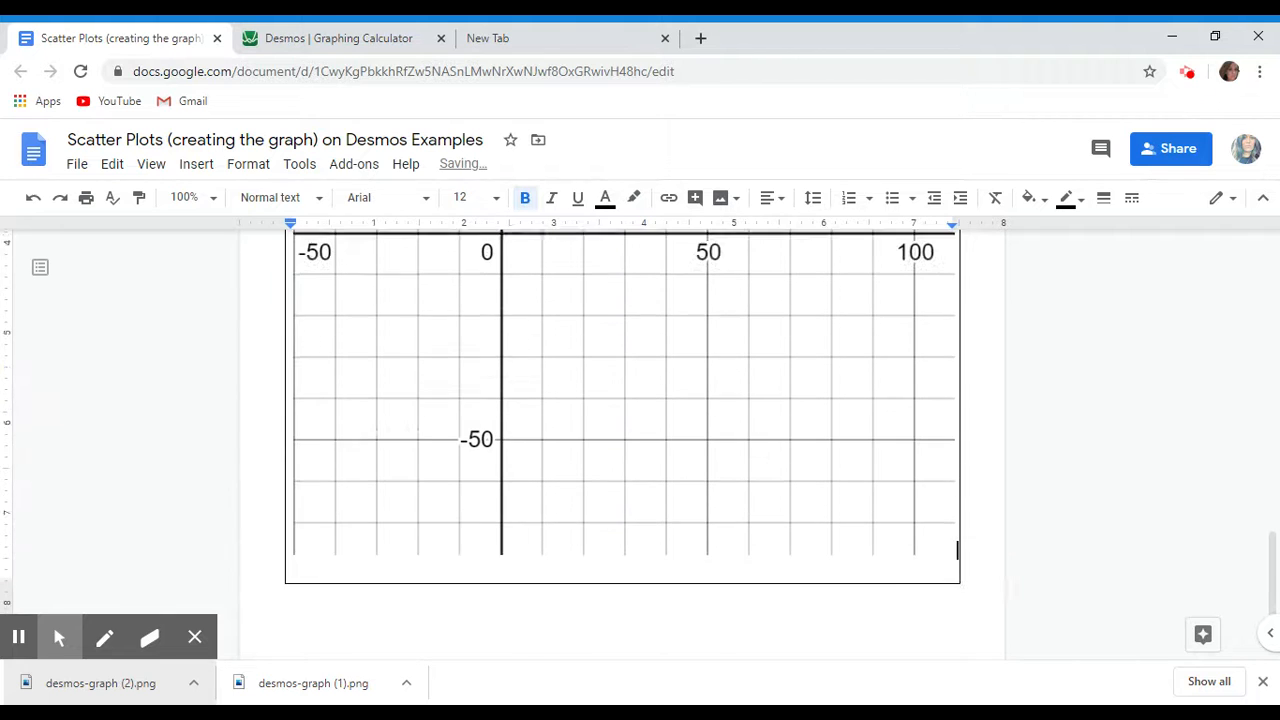
- Shrink the inserted river graph image to about 2 inches wide so that it fits under its heading on the first page
left_click(945, 592)
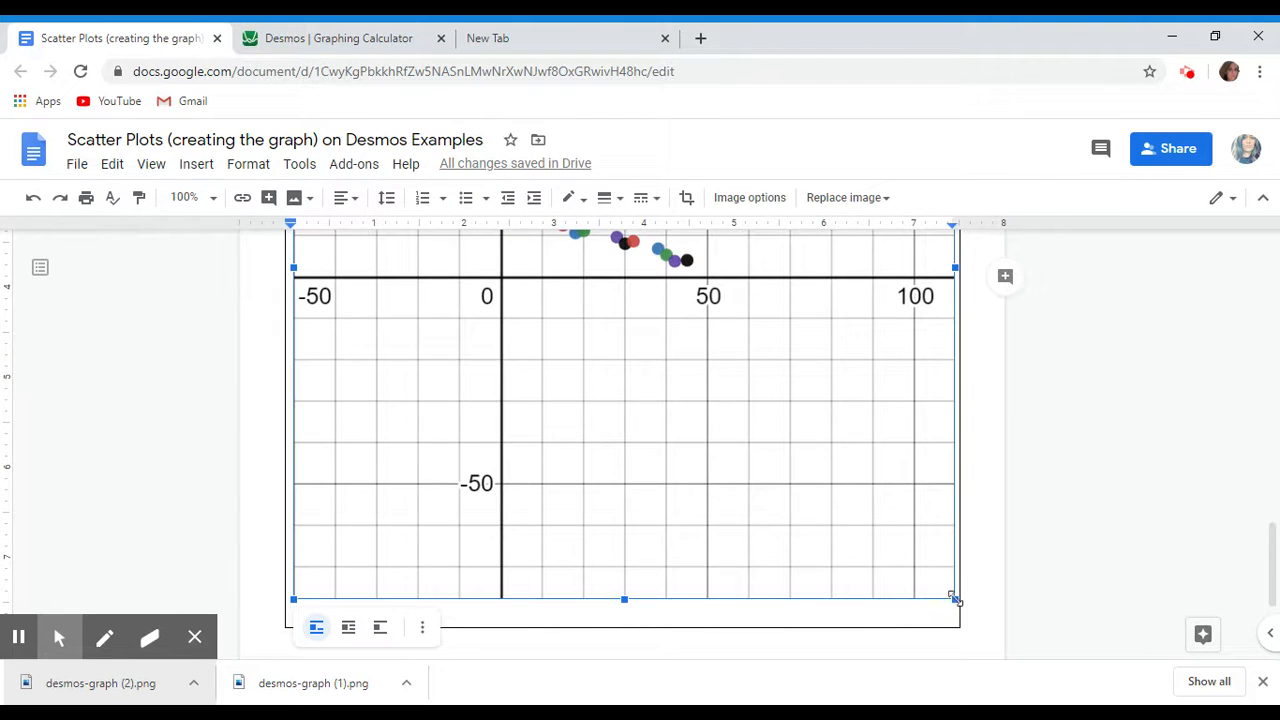
left_click_drag(955, 598, 651, 334)
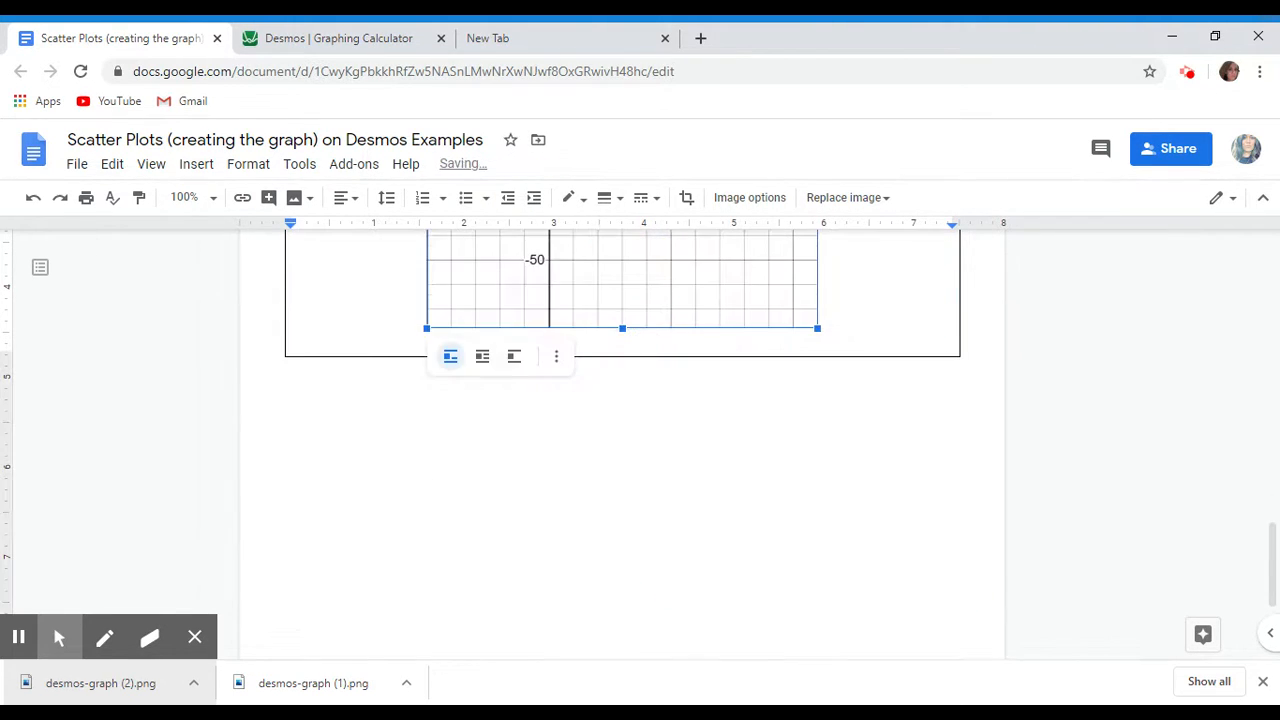
scroll(706, 509, "up", 3)
left_click_drag(815, 608, 650, 440)
scroll(694, 514, "up", 3)
scroll(694, 514, "down", 1)
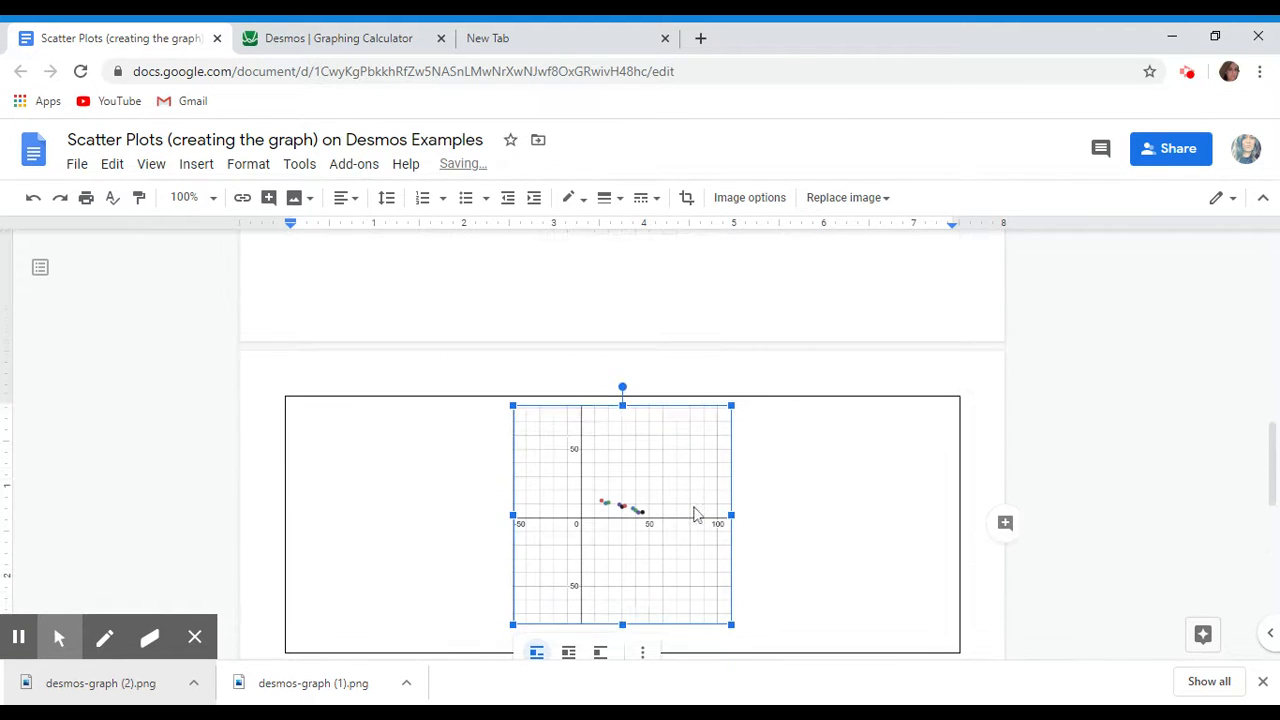
scroll(689, 569, "down", 4)
left_click(689, 569)
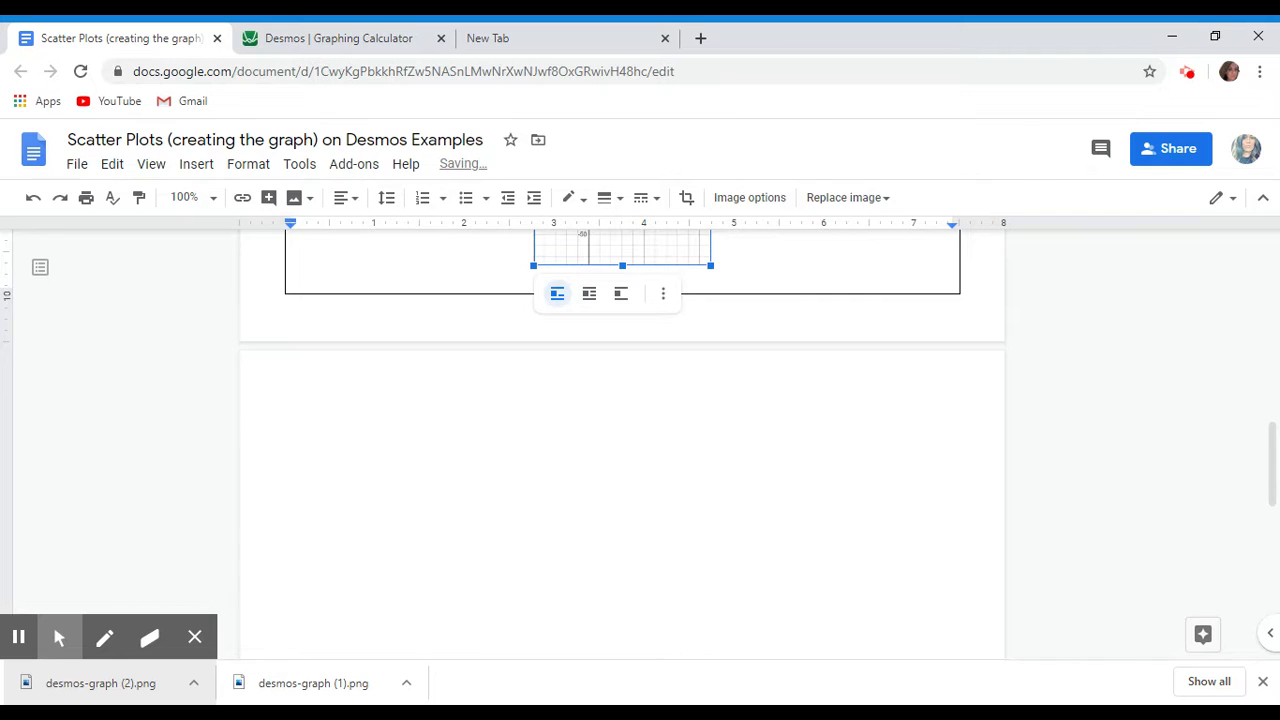
scroll(689, 569, "down", 1)
scroll(623, 591, "up", 6)
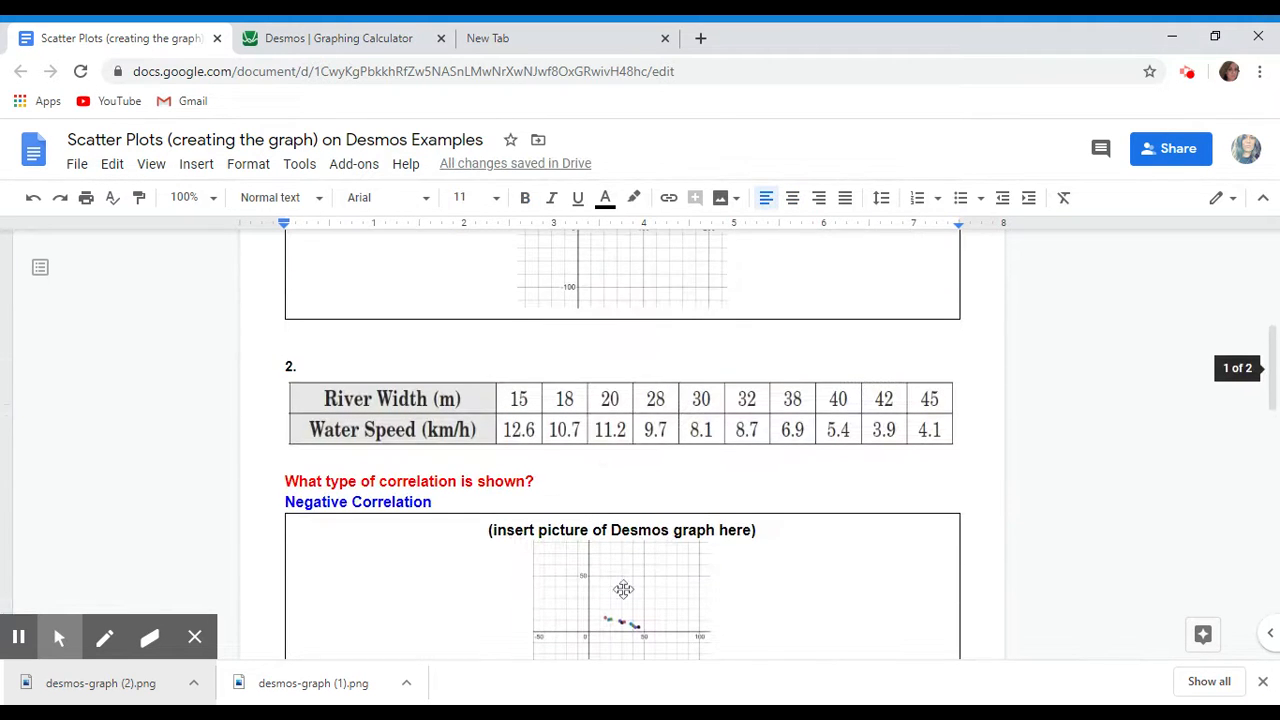
- Enlarge the river graph image slightly, to about 2.2 inches wide, within the question 2 box
left_click(623, 591)
scroll(625, 596, "down", 2)
left_click_drag(710, 510, 729, 523)
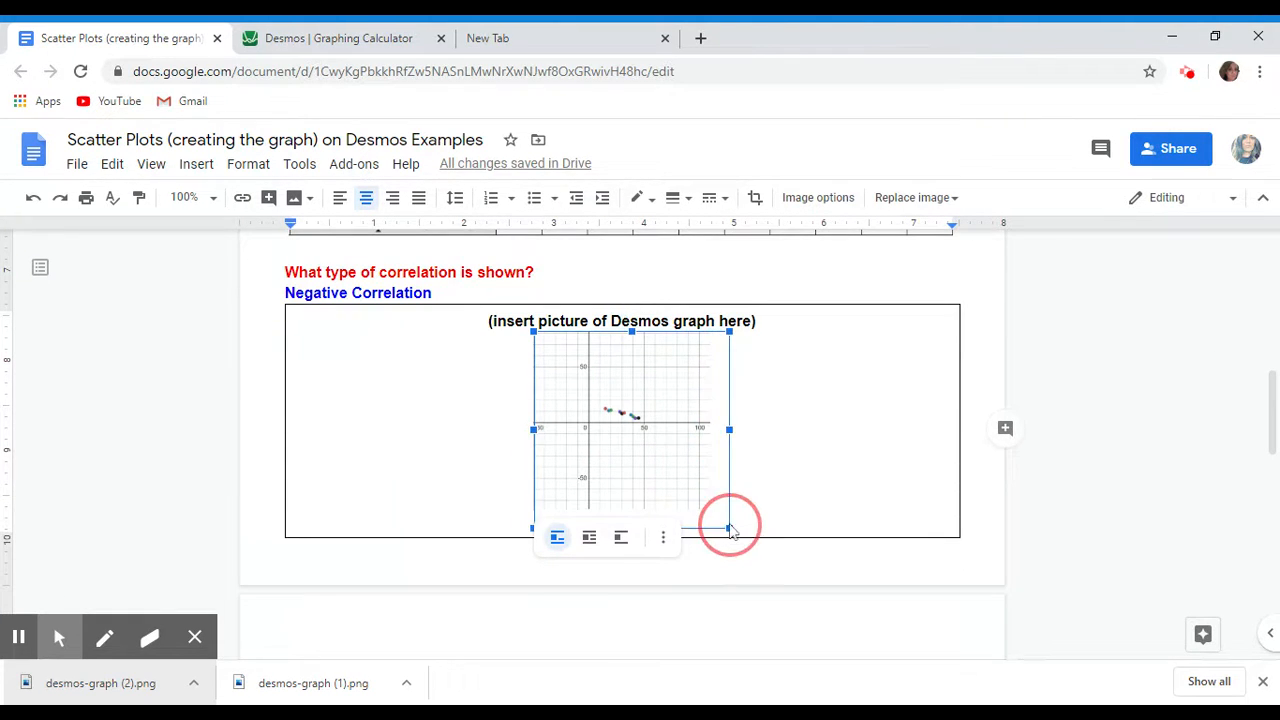
- Shrink the question 1 graph image to about 2 inches wide and delete a blank line between its box and question 2
scroll(697, 543, "up", 10)
left_click(697, 543)
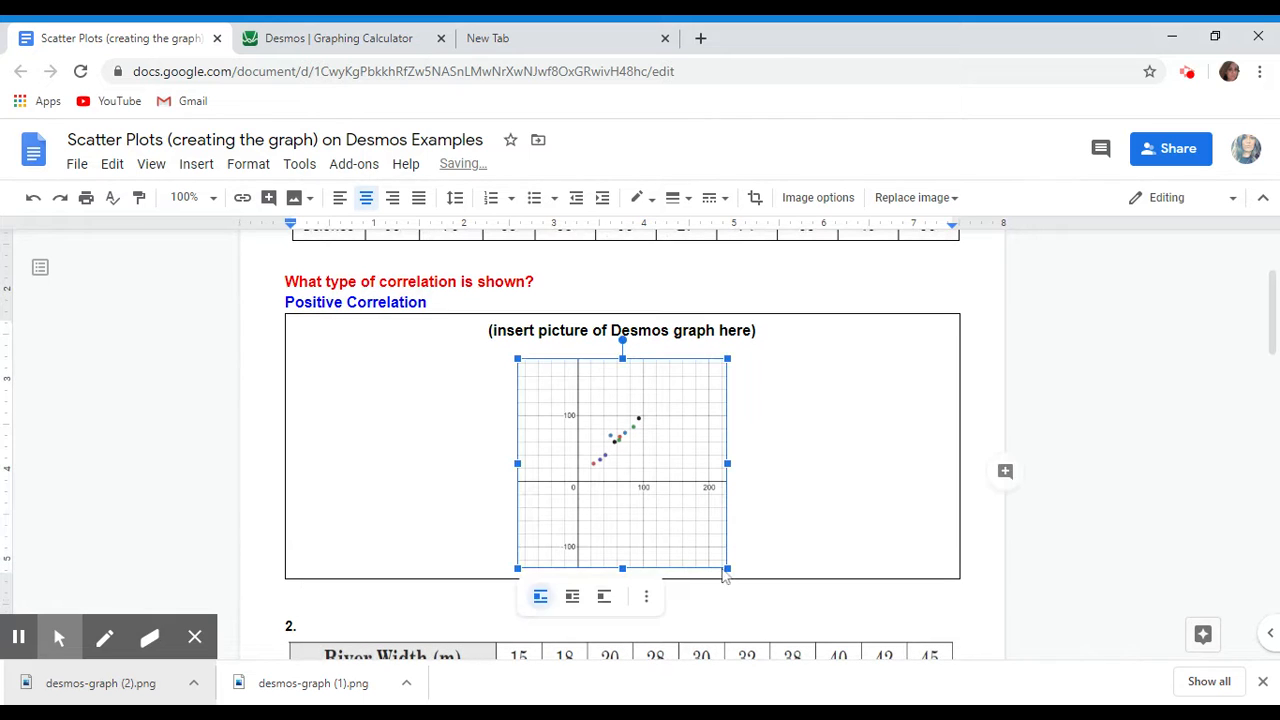
left_click(729, 563)
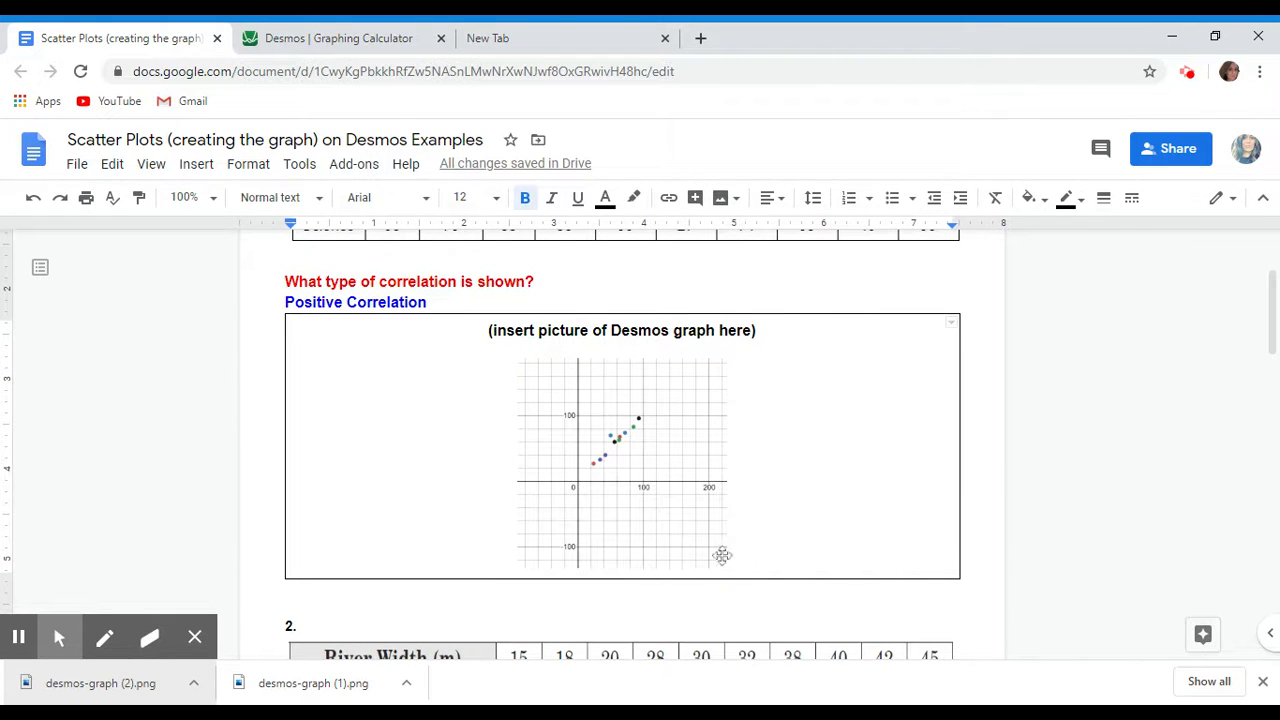
left_click(723, 551)
left_click_drag(726, 563, 711, 537)
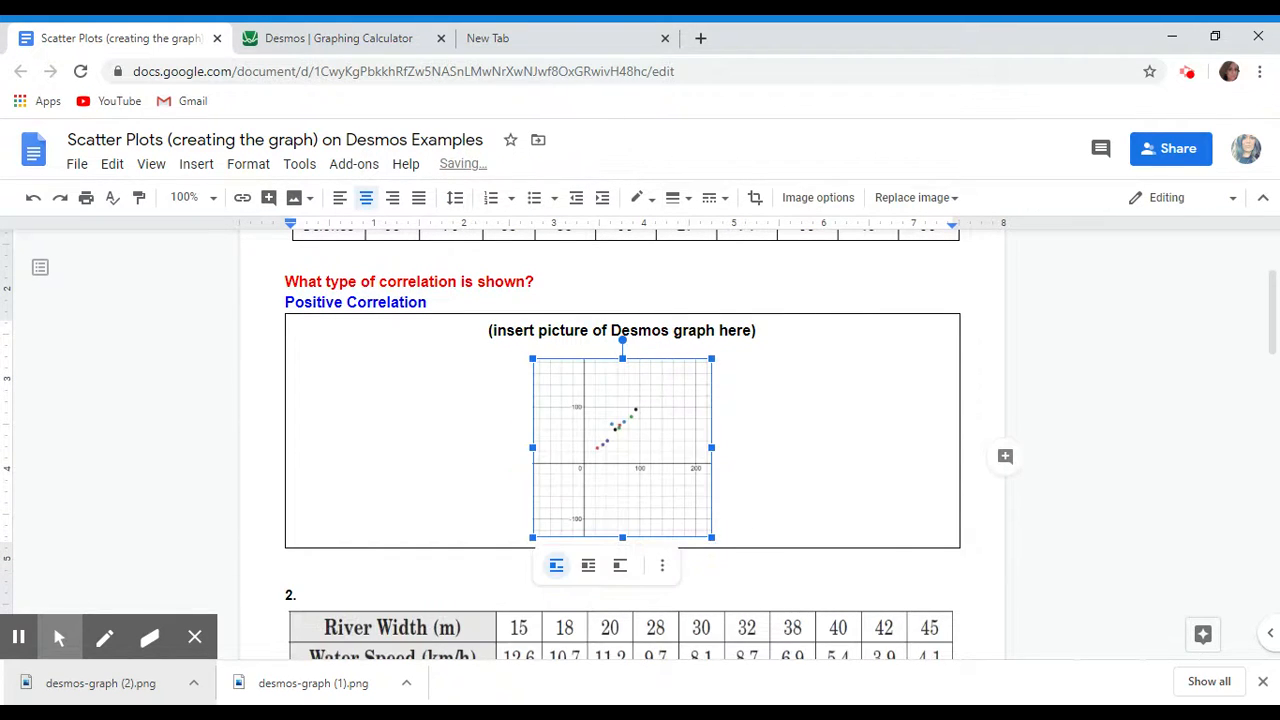
left_click(286, 576)
key("BackSpace")
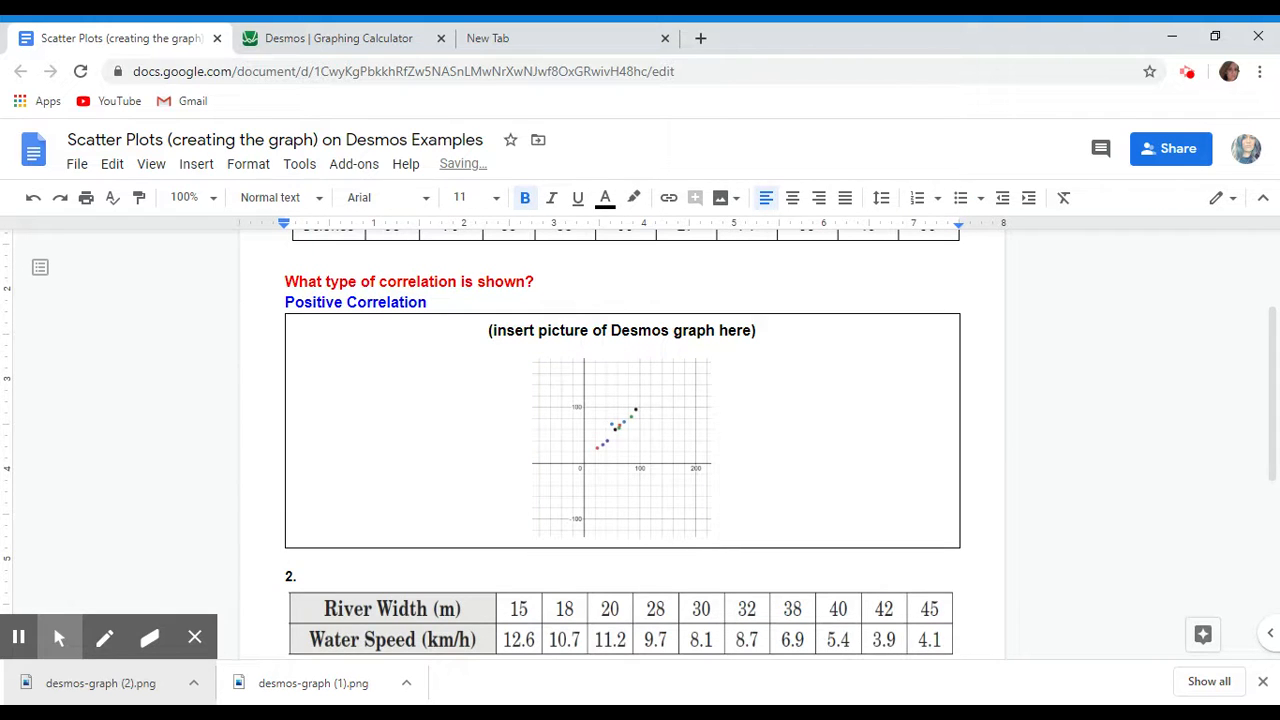
- Review the question 2 graph and its correlation answer, and return to the beginning of the worksheet
scroll(334, 586, "down", 4)
left_click(623, 509)
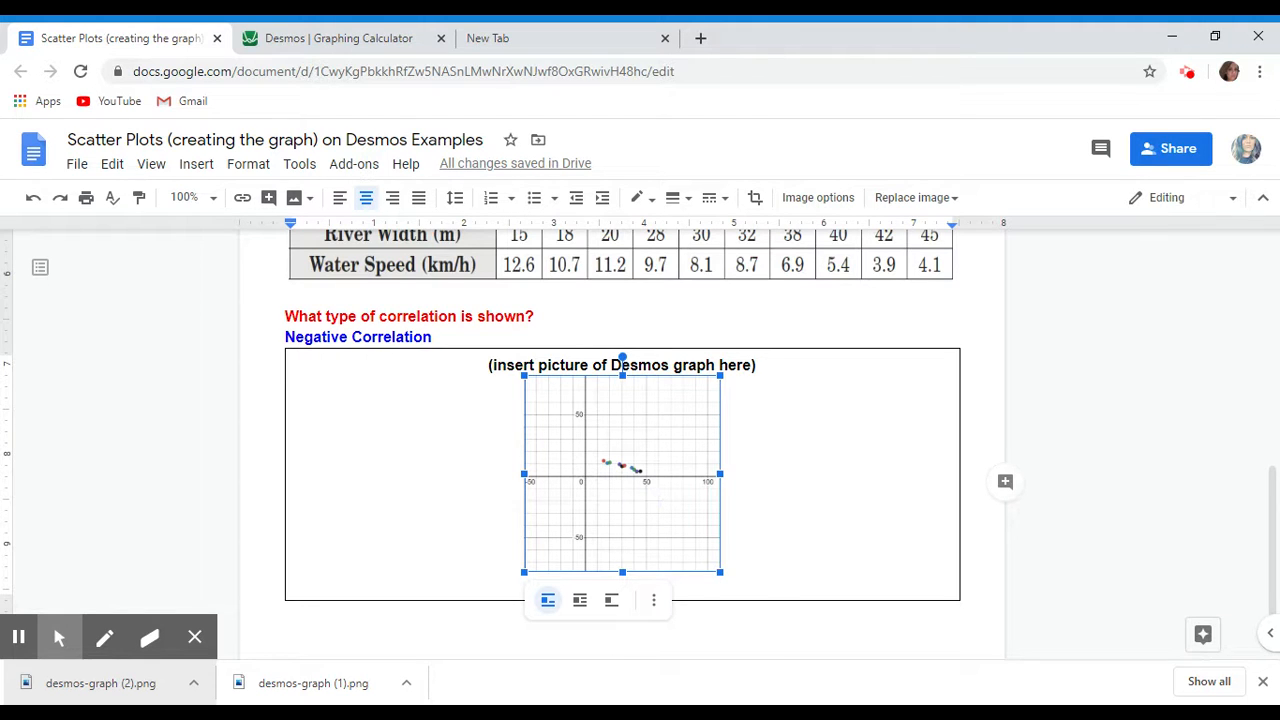
left_click_drag(433, 339, 274, 334)
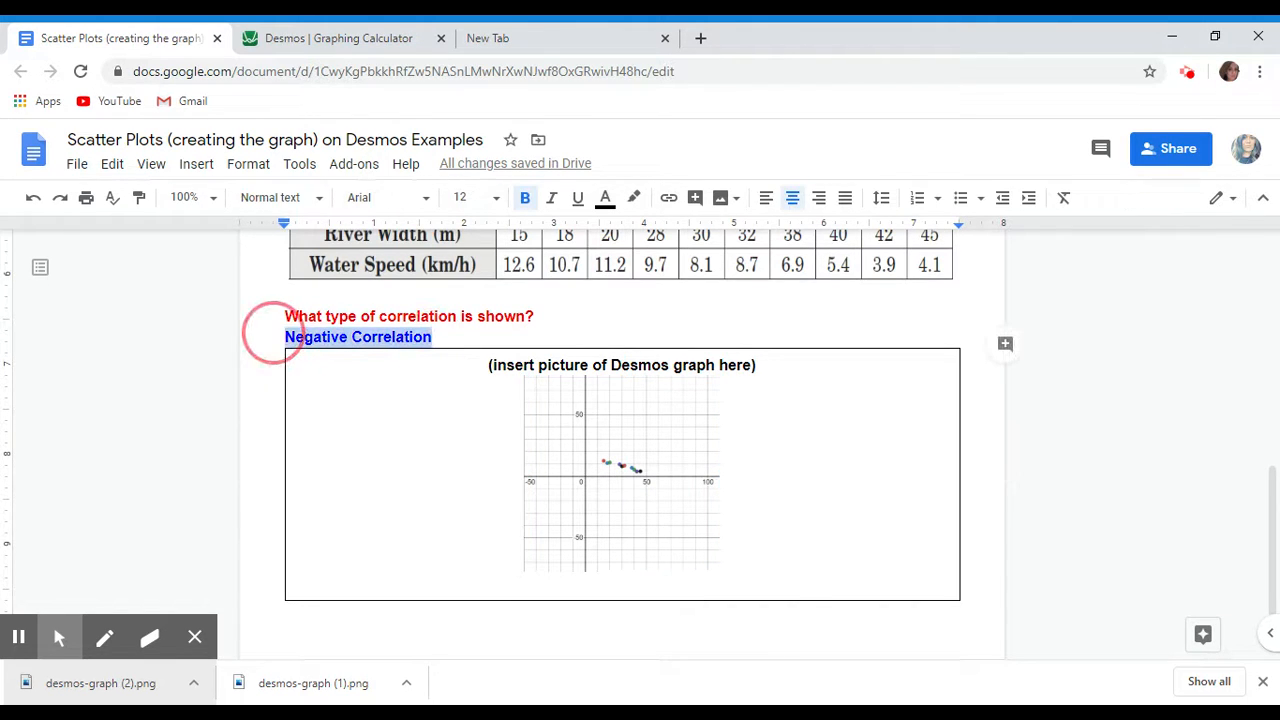
double_click(462, 332)
scroll(622, 440, "up", 5)
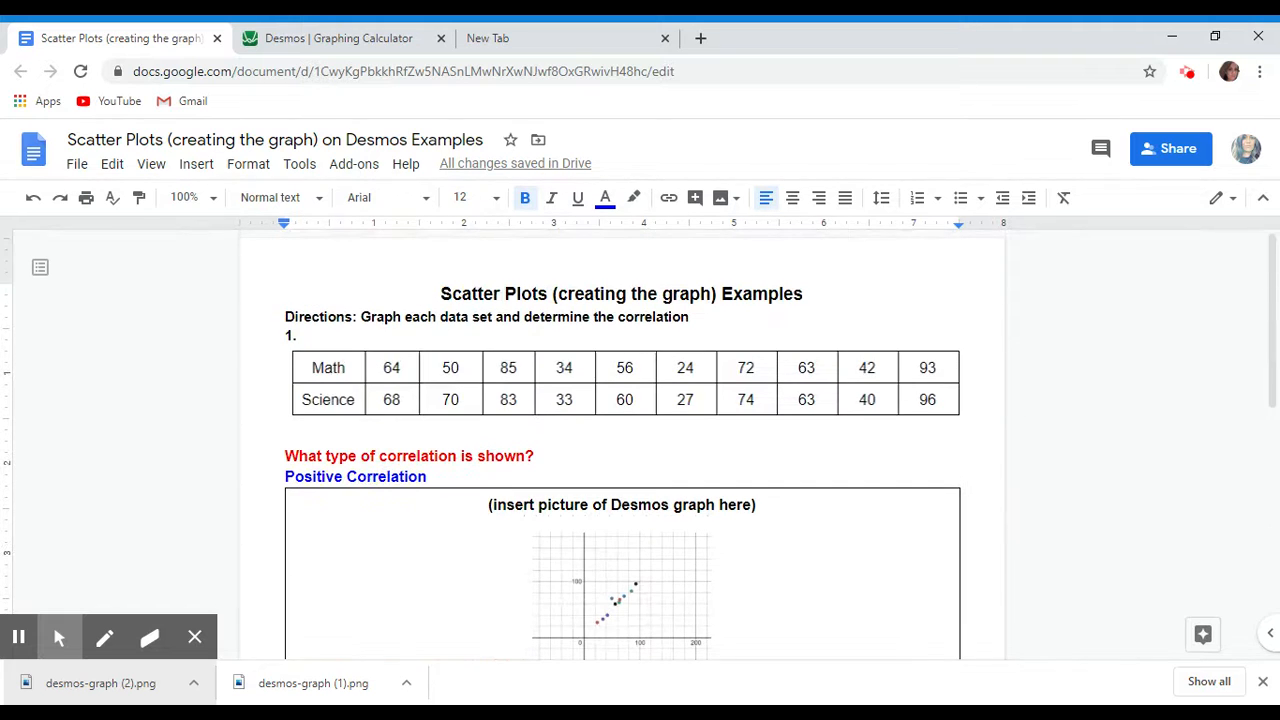